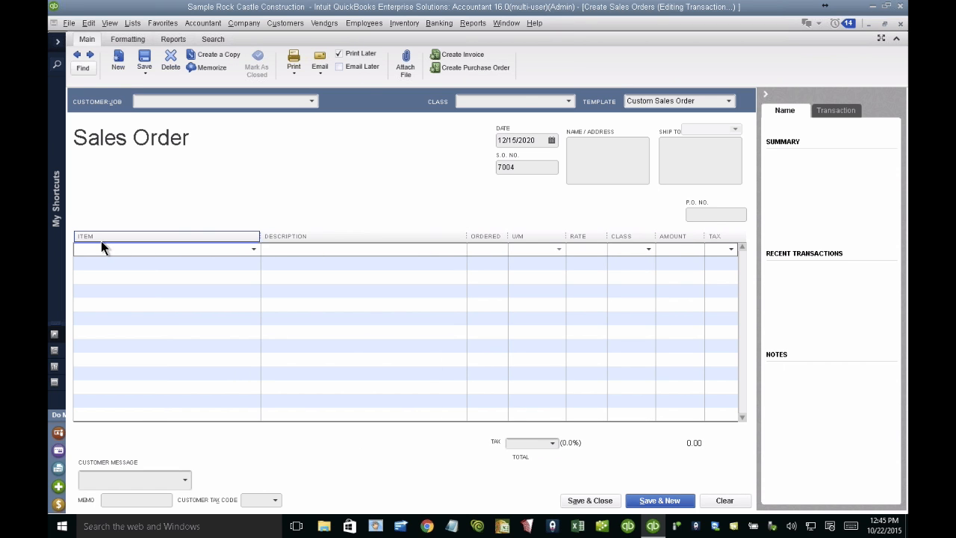
# Step: Browse the item choices for the sales order's first line and select the Subs:Painting item
pyautogui.click(251, 250)
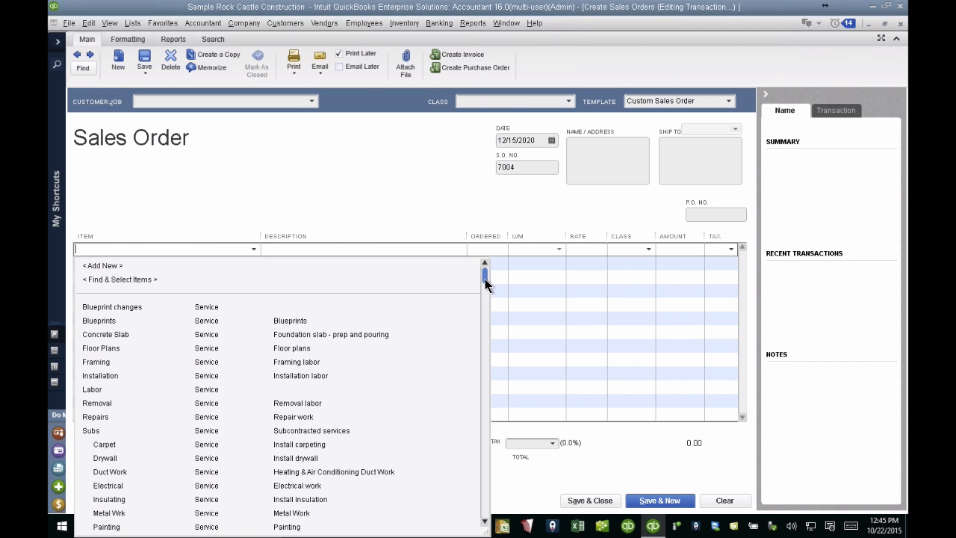
pyautogui.moveTo(483, 275); pyautogui.dragTo(483, 333)
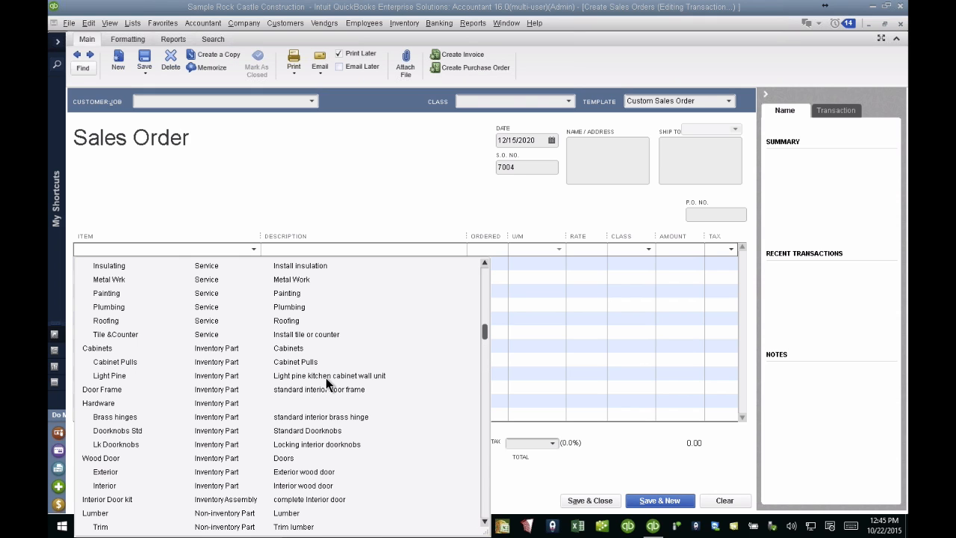
pyautogui.click(162, 372)
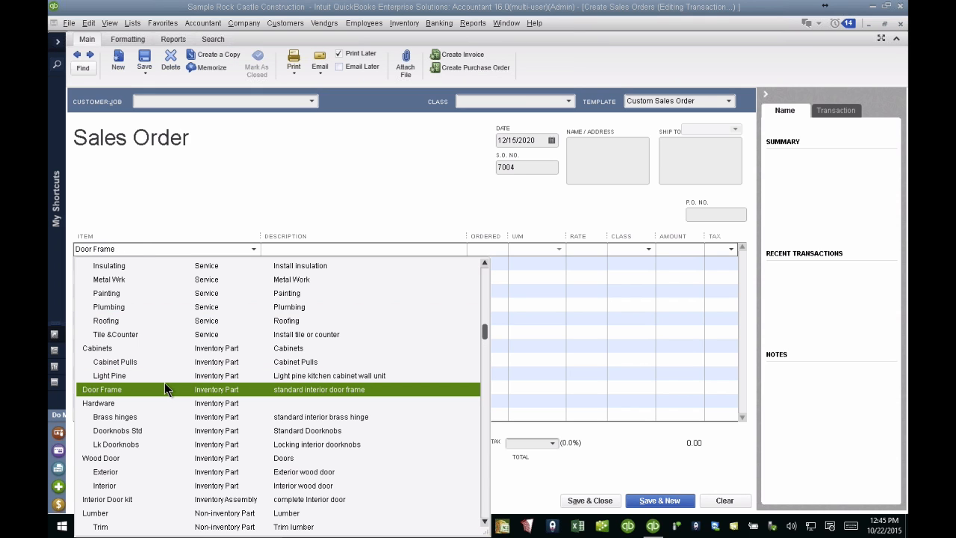
pyautogui.click(164, 293)
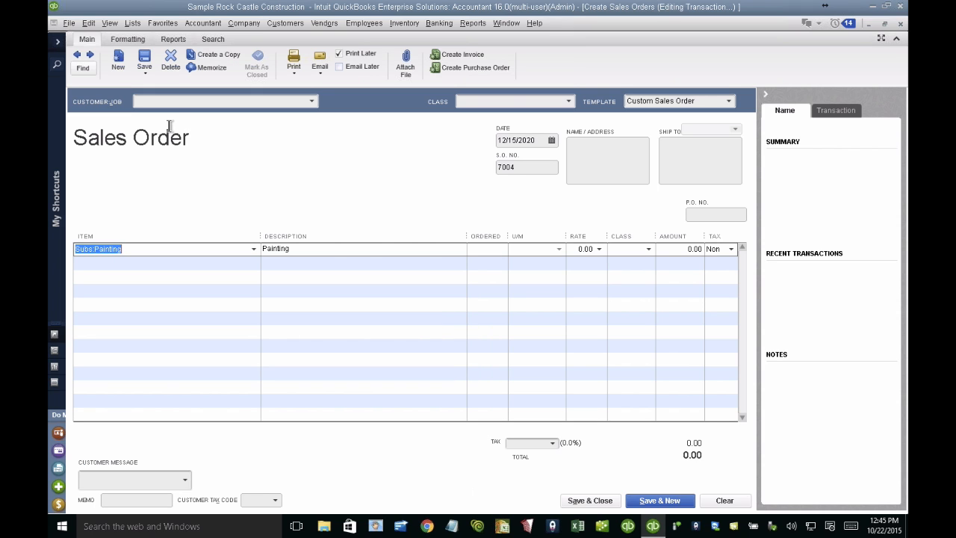
# Step: Try to look up the item for the first line by entering "wall" and "unit" directly in its item field
pyautogui.press('BackSpace')
pyautogui.write('wa')
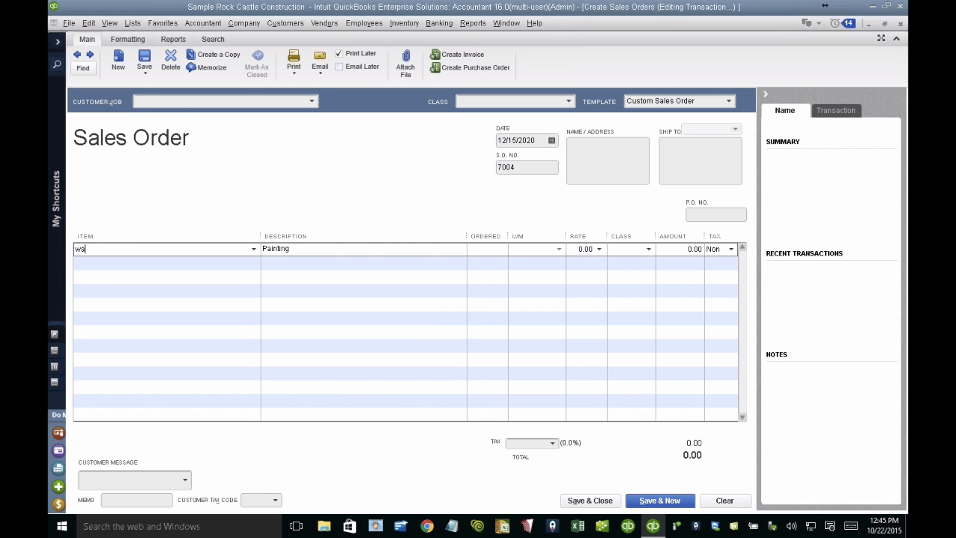
pyautogui.write('ll')
pyautogui.press('BackSpace')
pyautogui.press('BackSpace')
pyautogui.press('BackSpace')
pyautogui.press('BackSpace')
pyautogui.write('unit')
pyautogui.press('BackSpace')
pyautogui.press('BackSpace')
pyautogui.press('BackSpace')
pyautogui.press('BackSpace')
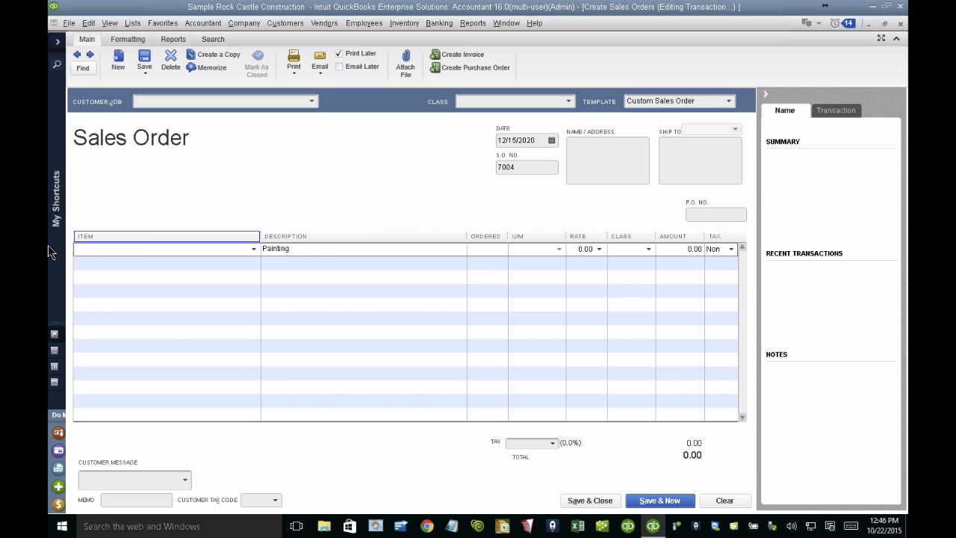
# Step: Find items matching "wall unit" in all fields with Find & Select Items and add Cabinets:Light Pine to the sales order
pyautogui.click(253, 248)
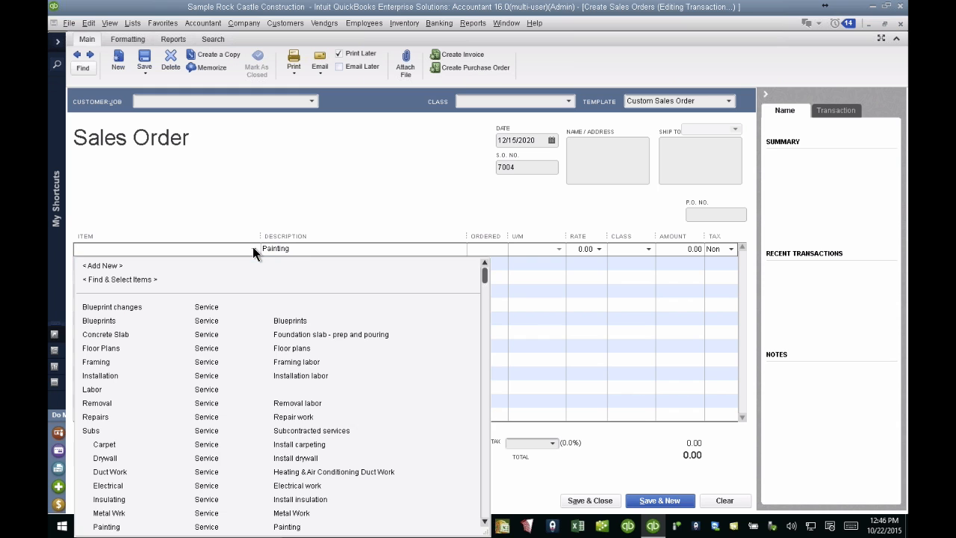
pyautogui.click(118, 277)
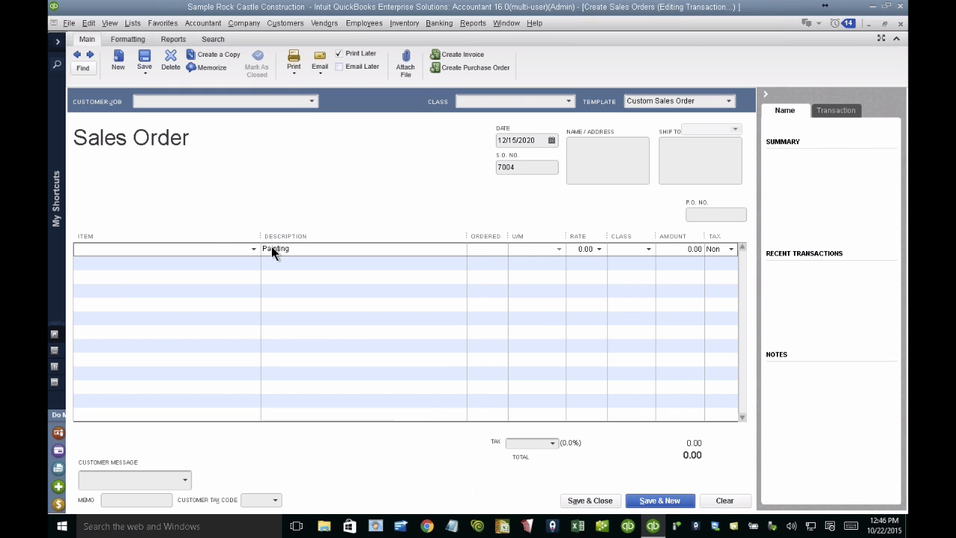
pyautogui.click(254, 249)
pyautogui.click(130, 278)
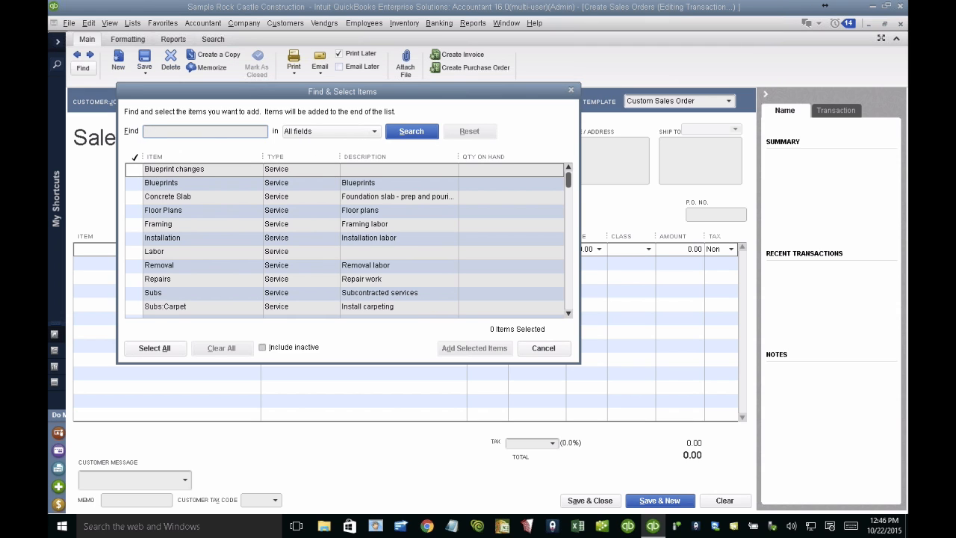
pyautogui.write('wall unit')
pyautogui.press('Return')
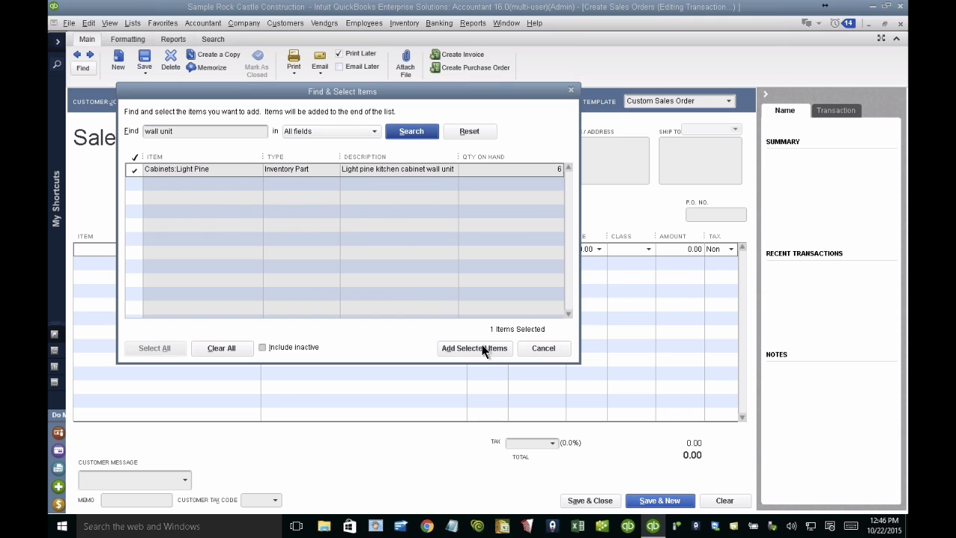
pyautogui.click(460, 347)
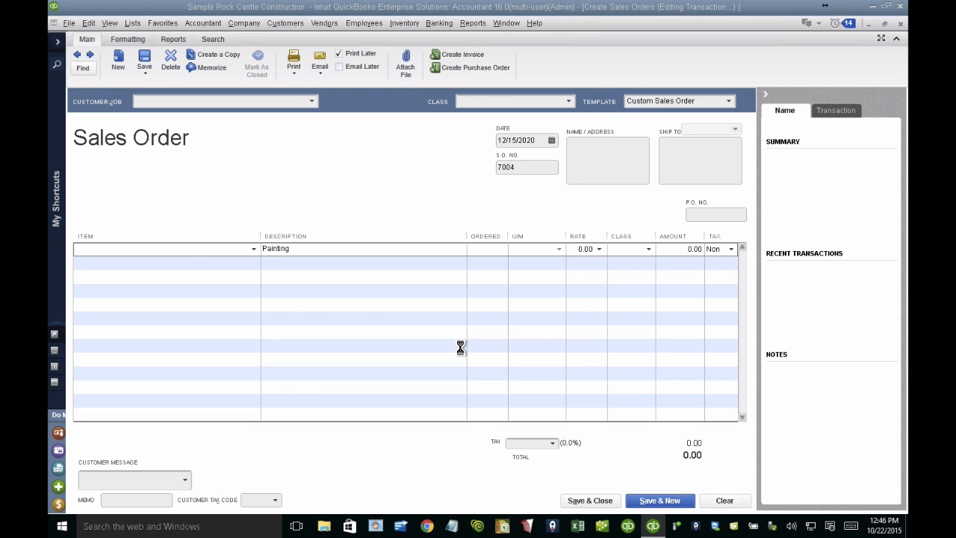
# Step: Delete the Subs:Painting and Cabinets:Light Pine lines from the sales order
pyautogui.click(139, 276)
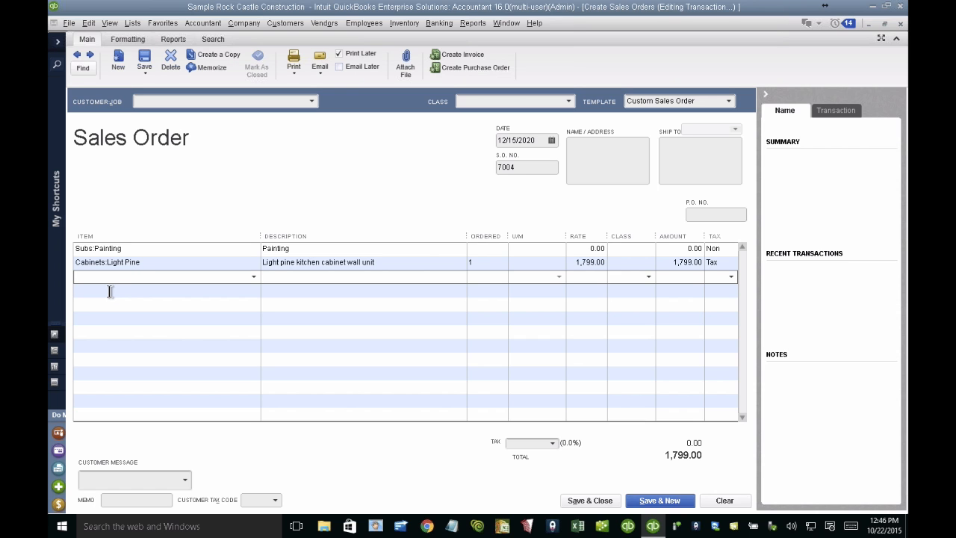
pyautogui.click(110, 292)
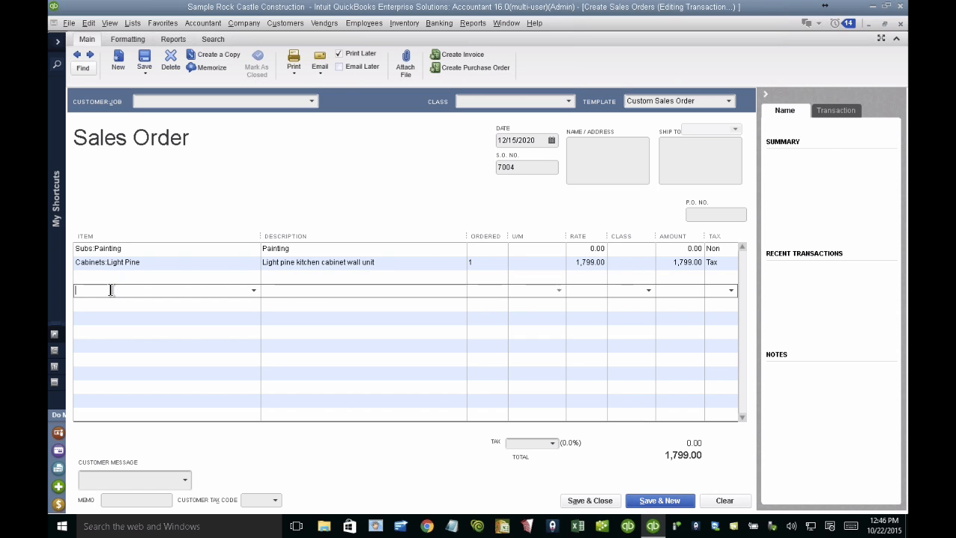
pyautogui.click(124, 251)
pyautogui.click(88, 23)
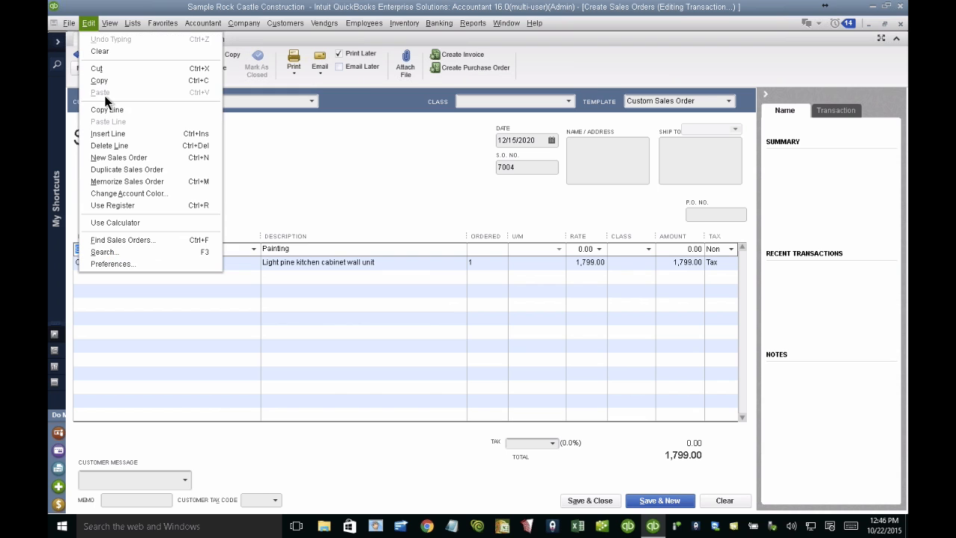
pyautogui.click(97, 142)
pyautogui.click(88, 23)
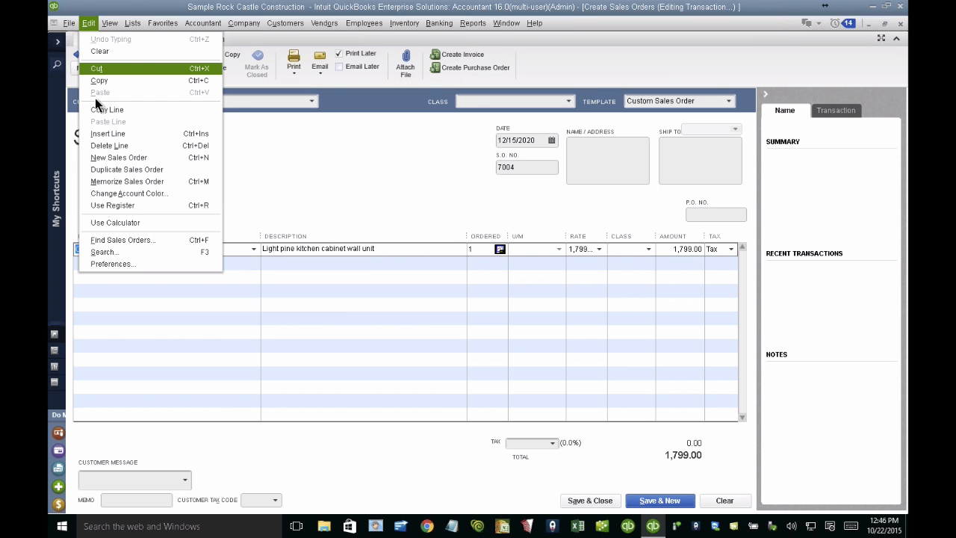
pyautogui.click(99, 155)
pyautogui.click(119, 262)
pyautogui.click(116, 248)
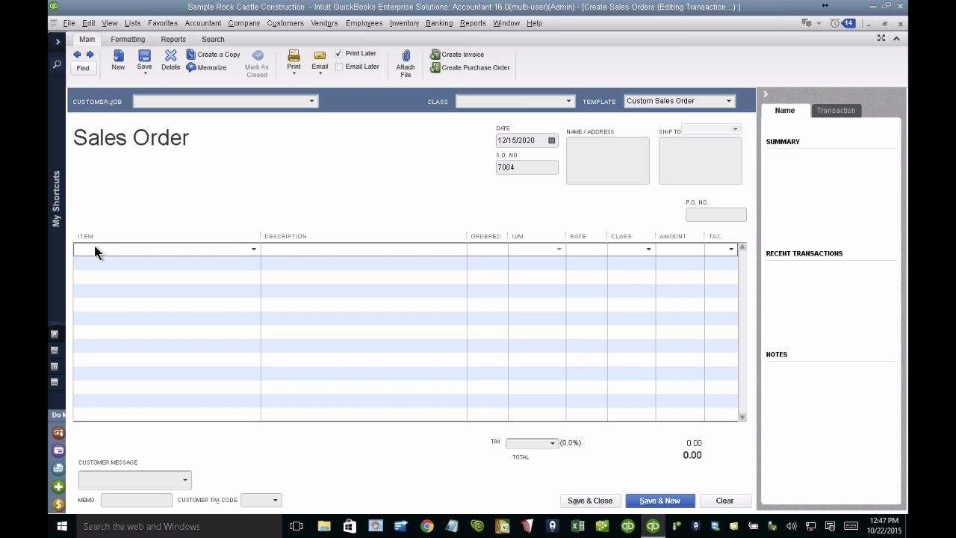
# Step: Search the Item List for "wall unit" and use Cabinets:Light Pine on the sales order's first line
pyautogui.hotkey('ctrl', 'l')
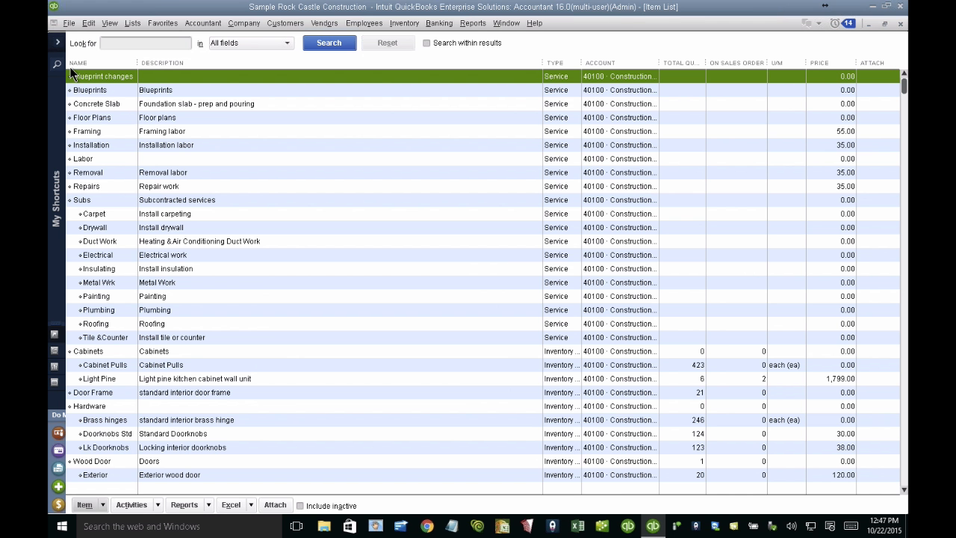
pyautogui.click(109, 44)
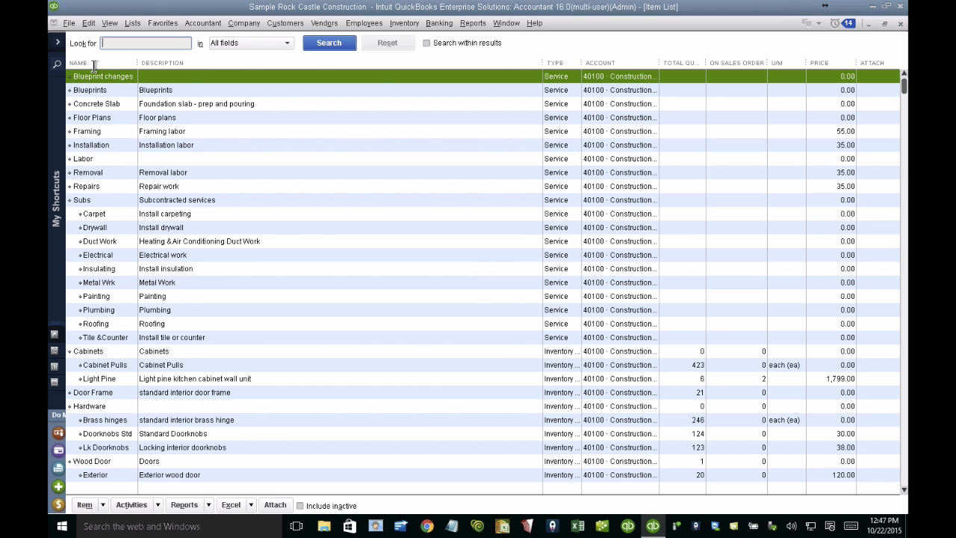
pyautogui.write('wall unit')
pyautogui.click(327, 45)
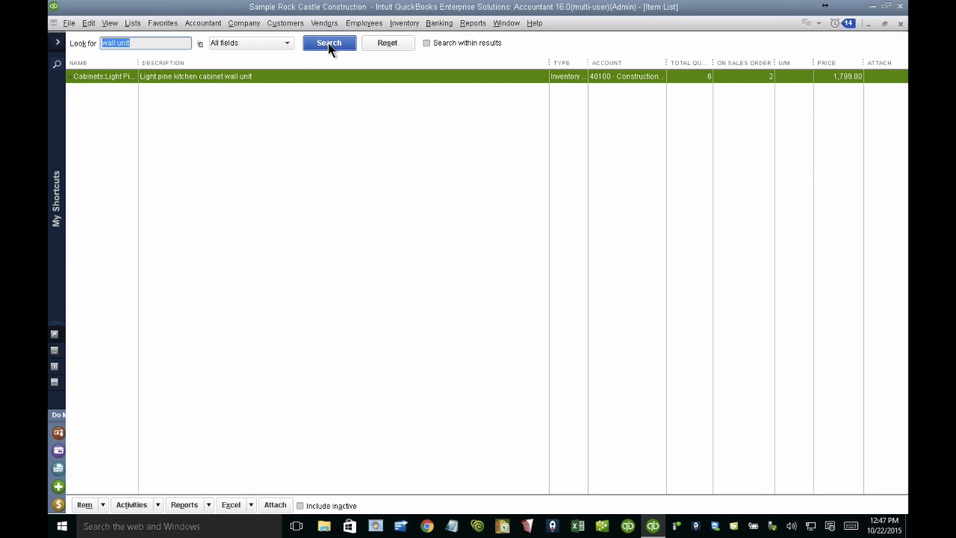
pyautogui.doubleClick(117, 77)
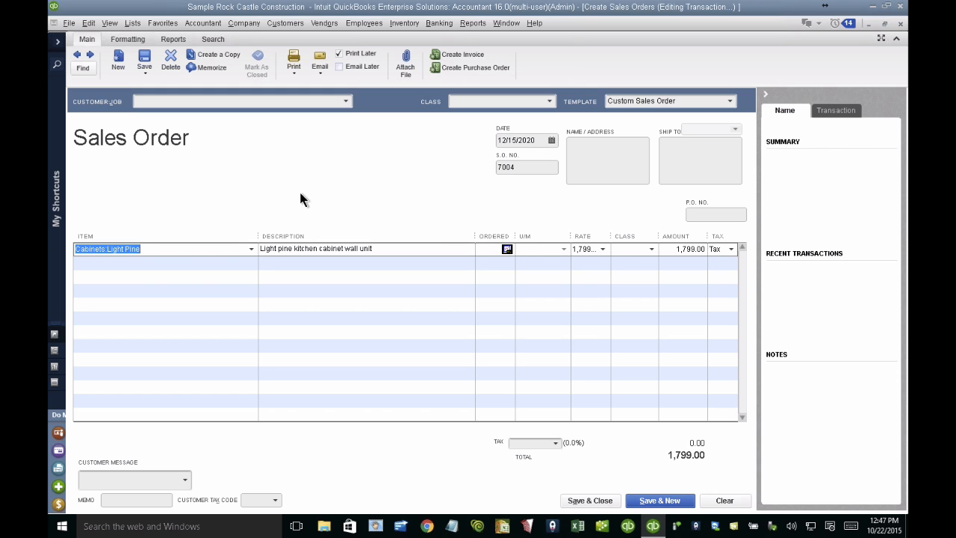
# Step: Clear the sales order and open the Item List in a maximized window
pyautogui.click(725, 500)
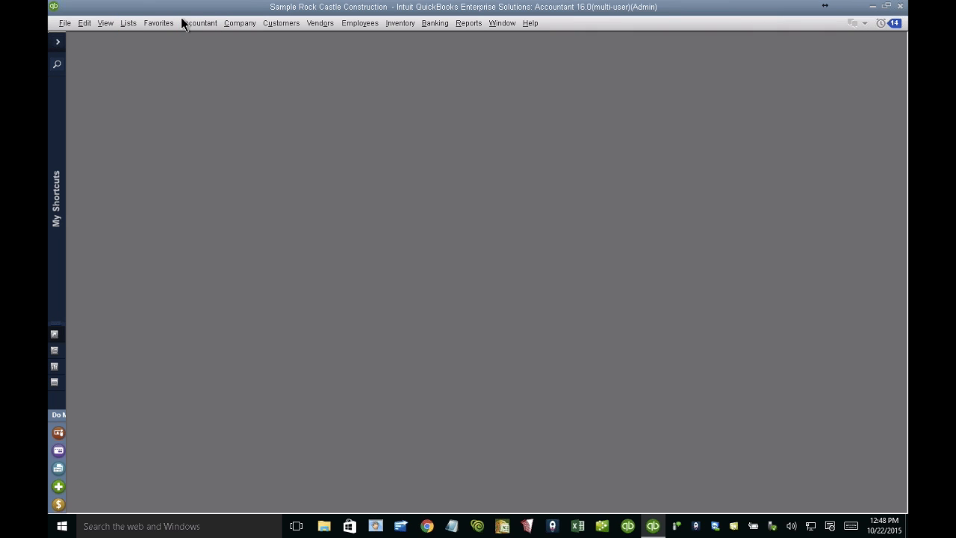
pyautogui.click(130, 29)
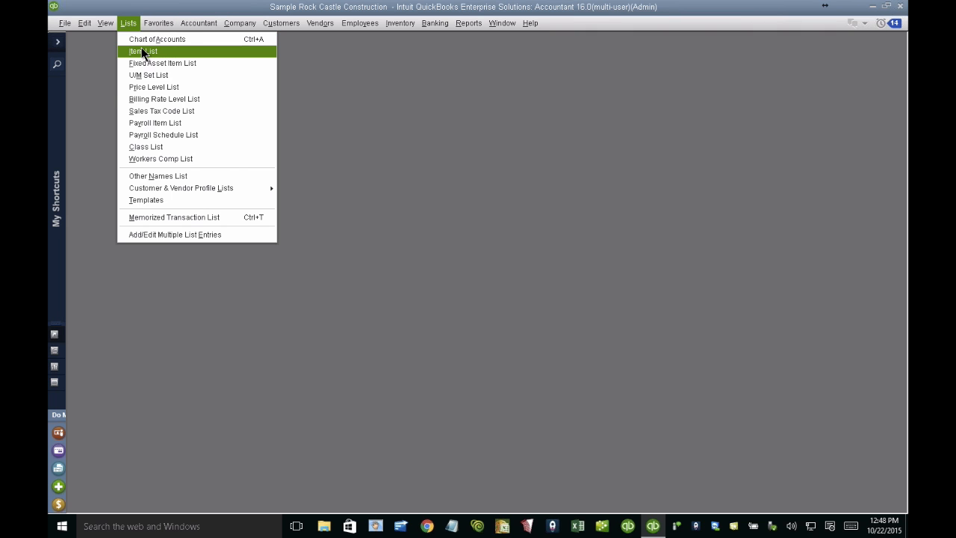
pyautogui.click(142, 50)
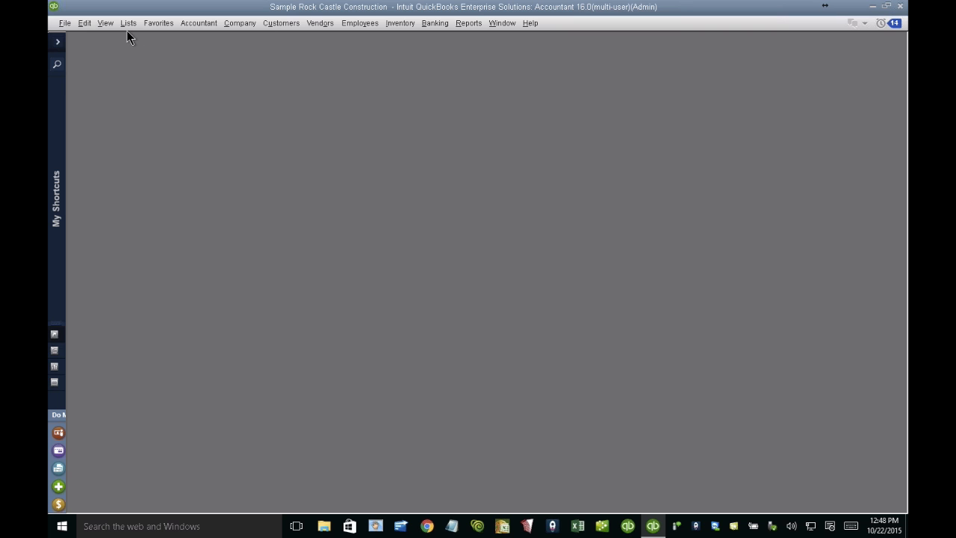
pyautogui.click(126, 31)
pyautogui.click(145, 54)
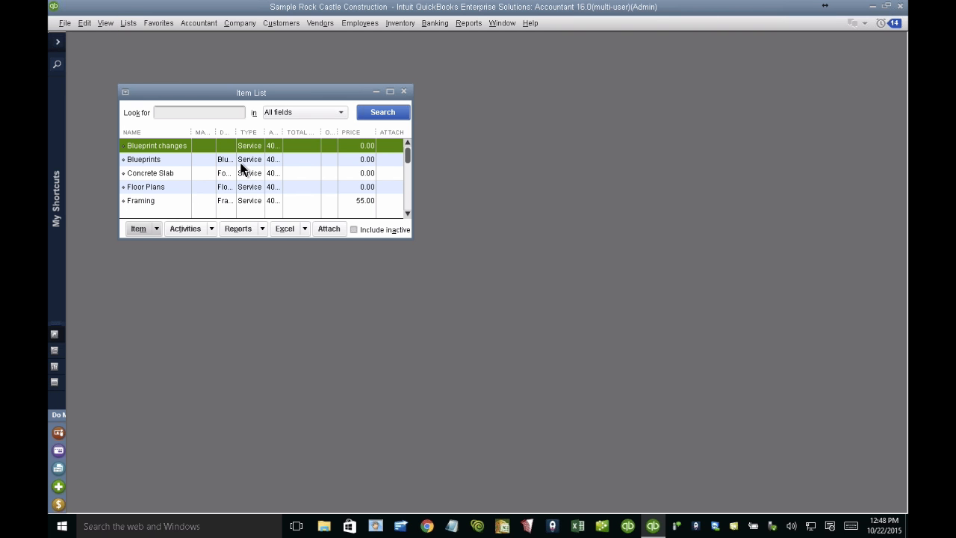
pyautogui.doubleClick(319, 94)
pyautogui.scroll(-2, 406, 271)
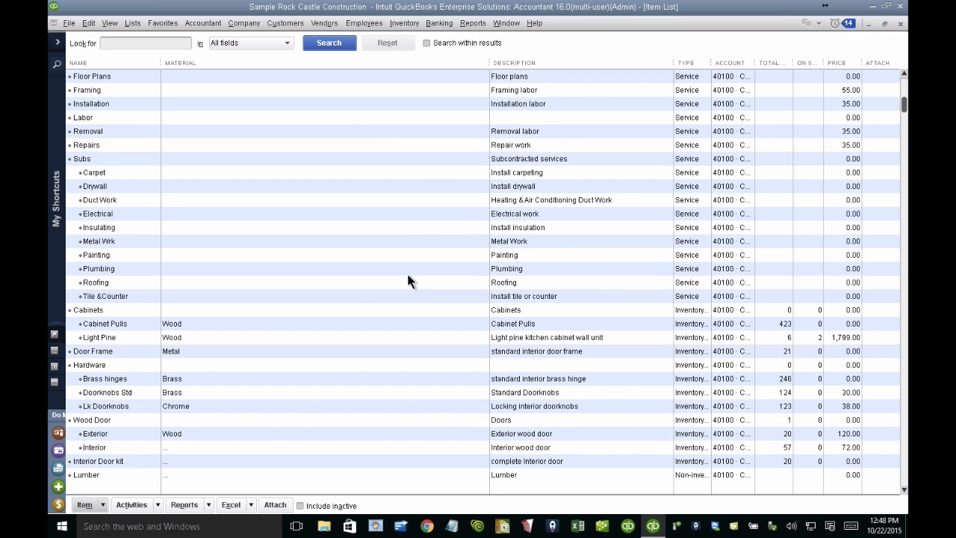
# Step: Open the Cabinet Pulls item for editing and bring up the definitions of its custom fields
pyautogui.click(124, 283)
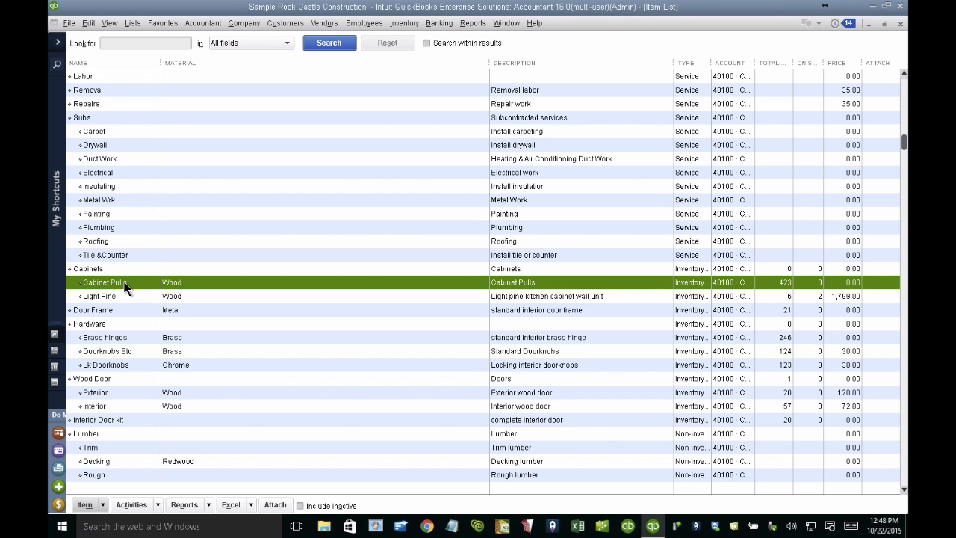
pyautogui.doubleClick(125, 288)
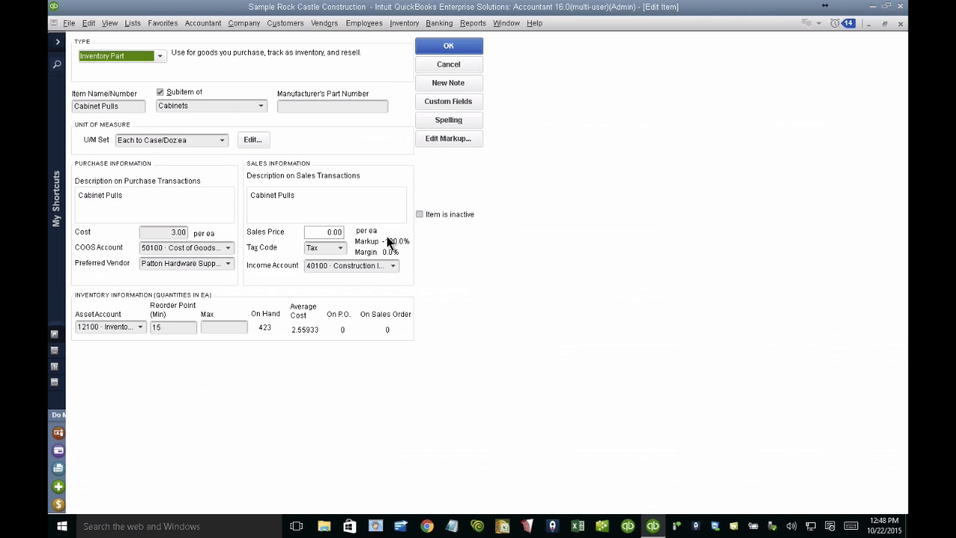
pyautogui.click(443, 100)
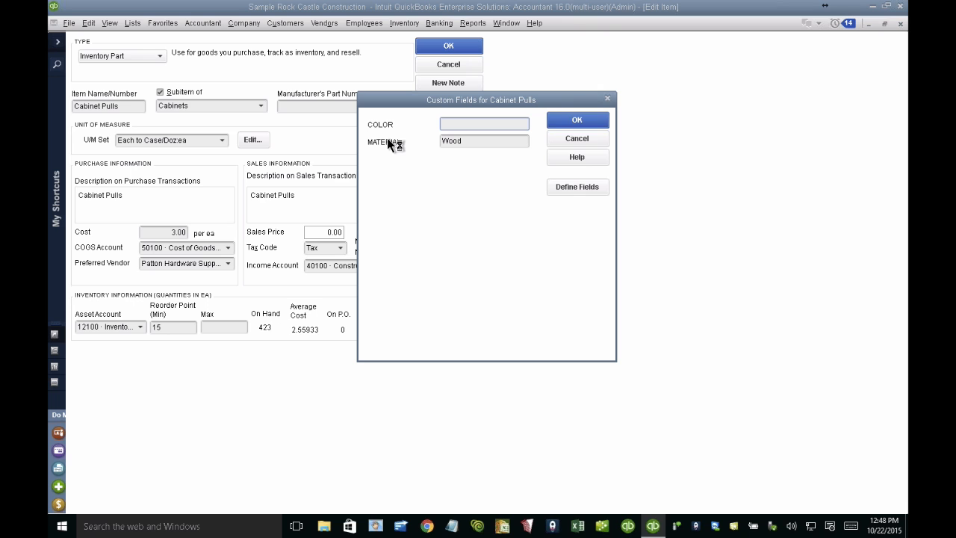
pyautogui.click(573, 186)
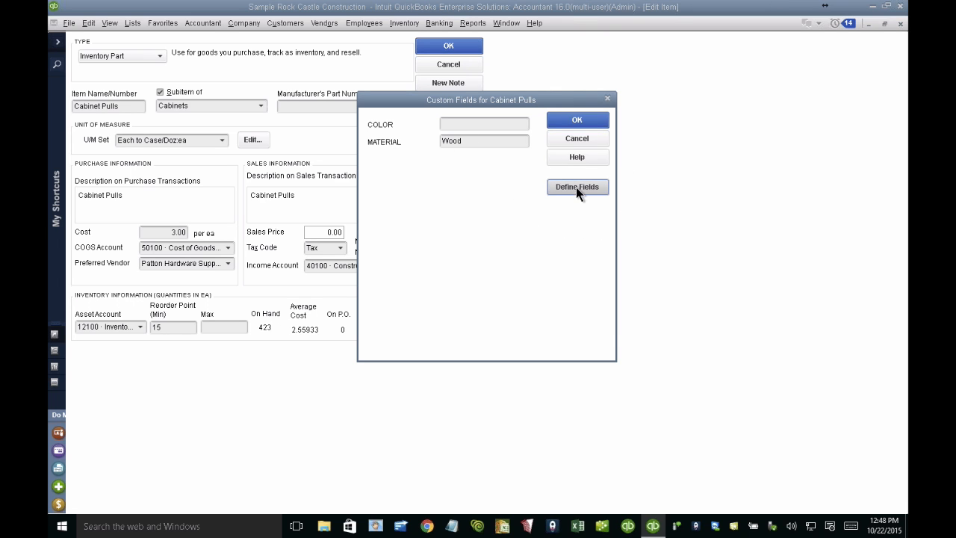
# Step: Make the Material custom field a multi-choice list with the choices WOOD, METAL and COTTON, and save the field definitions
pyautogui.click(325, 168)
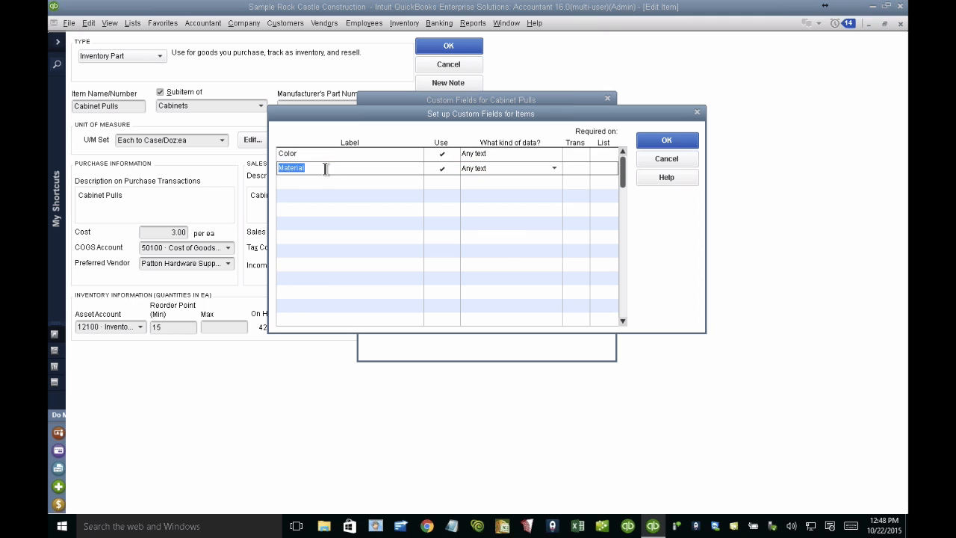
pyautogui.click(555, 170)
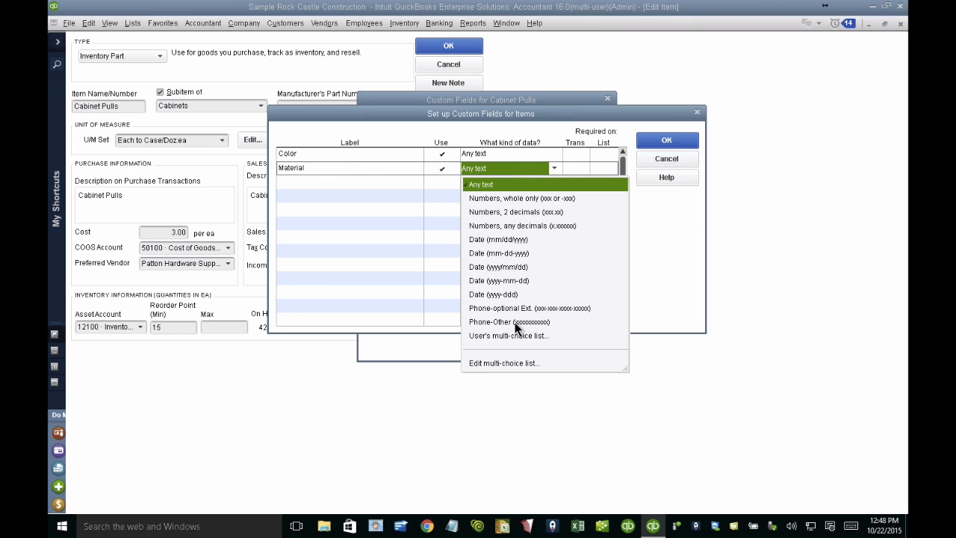
pyautogui.click(502, 364)
pyautogui.click(441, 251)
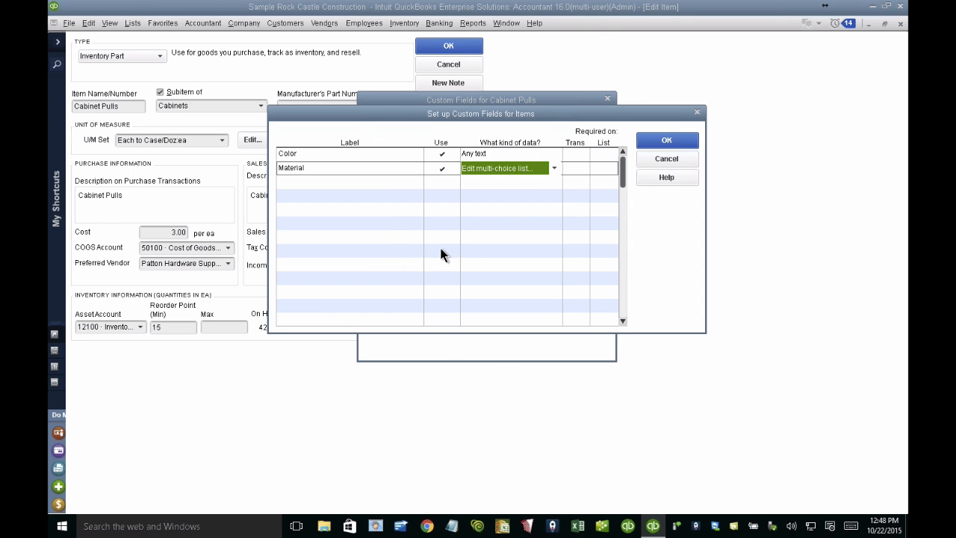
pyautogui.write('Wo')
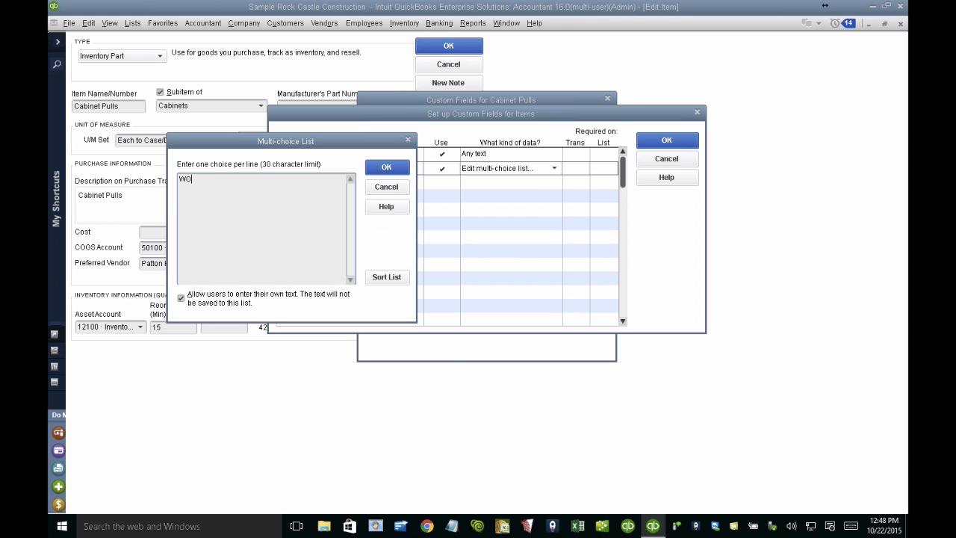
pyautogui.write('OD')
pyautogui.press('Return')
pyautogui.write('ME')
pyautogui.write('TAL ')
pyautogui.write('COTTON')
pyautogui.click(386, 167)
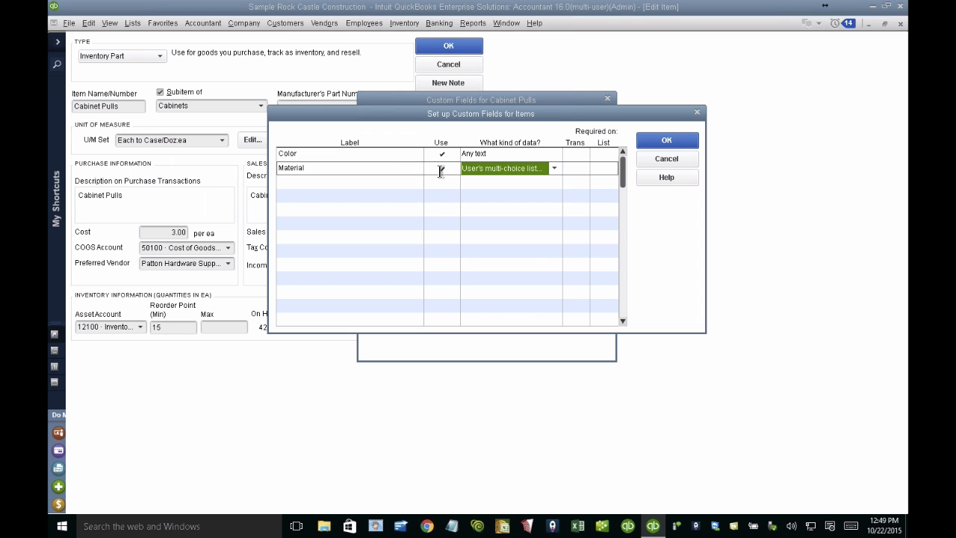
pyautogui.click(667, 138)
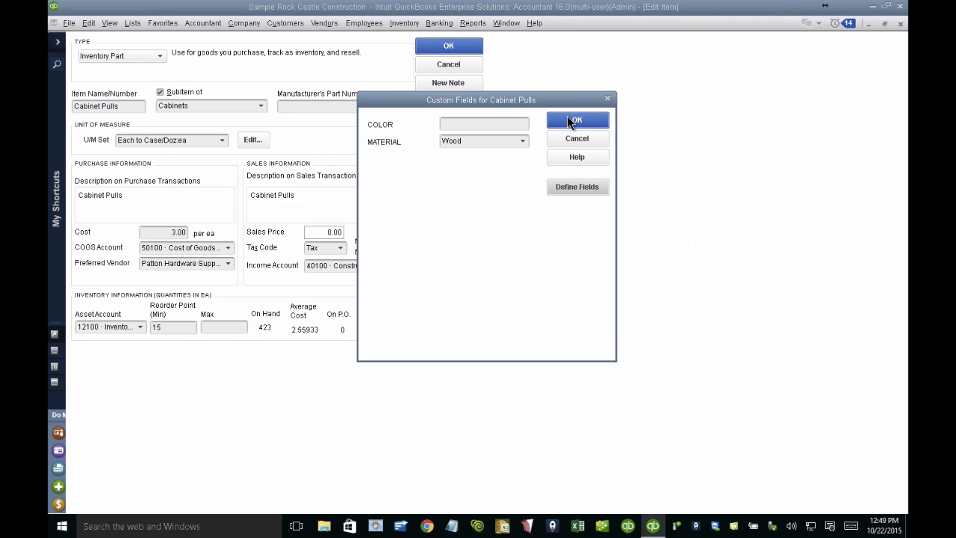
# Step: Accept the custom field values of Cabinet Pulls and close the item to return to the Item List
pyautogui.click(572, 120)
pyautogui.click(448, 46)
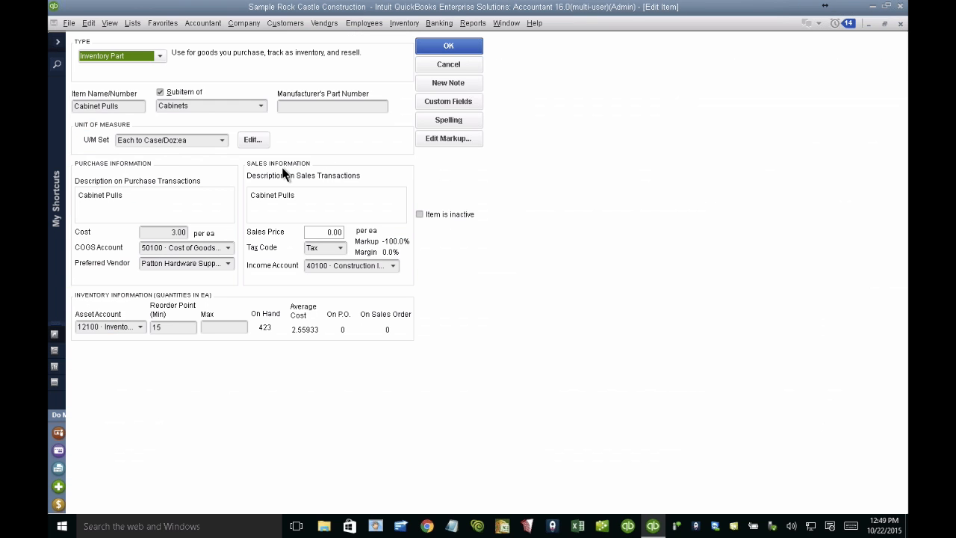
pyautogui.press('Escape')
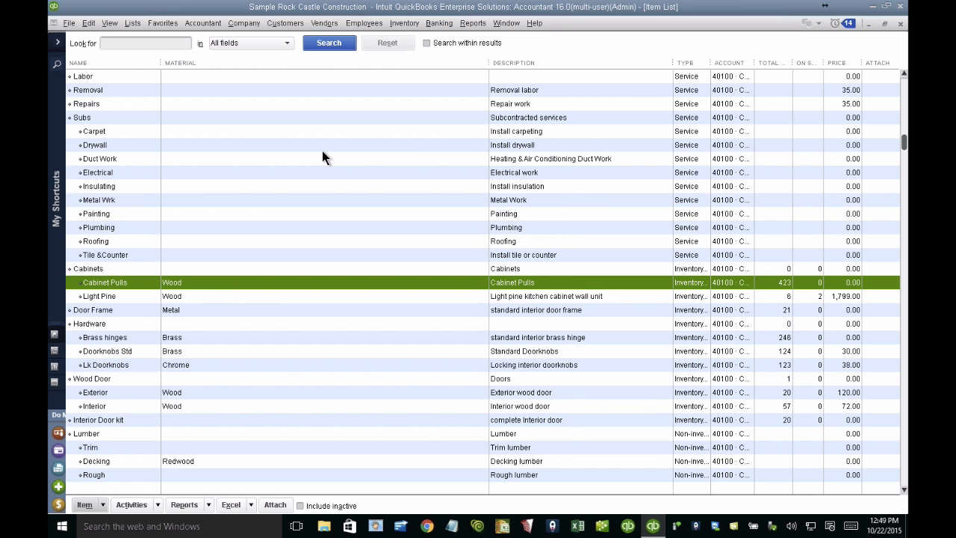
# Step: Open a new invoice and add Cabinets:Cabinet Pulls to its first line
pyautogui.hotkey('ctrl', 'i')
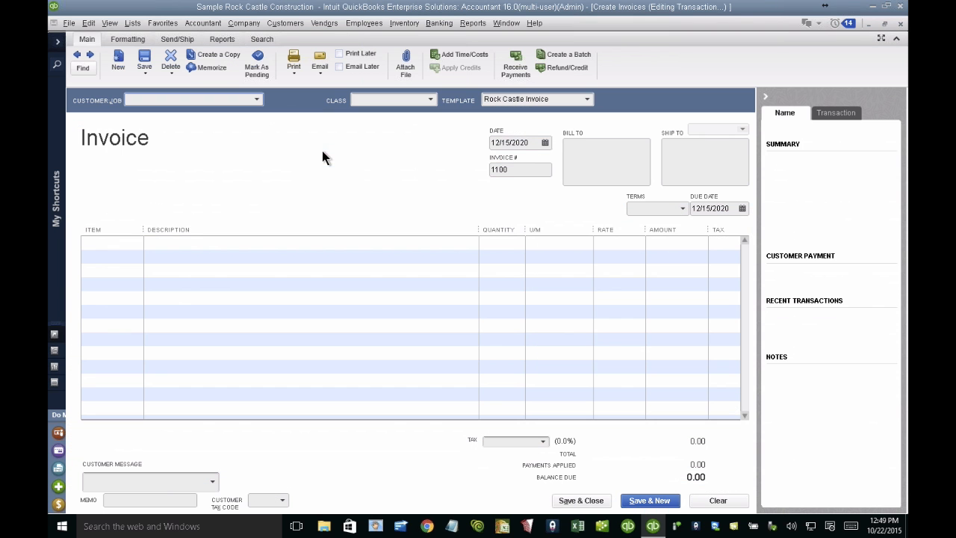
pyautogui.click(96, 246)
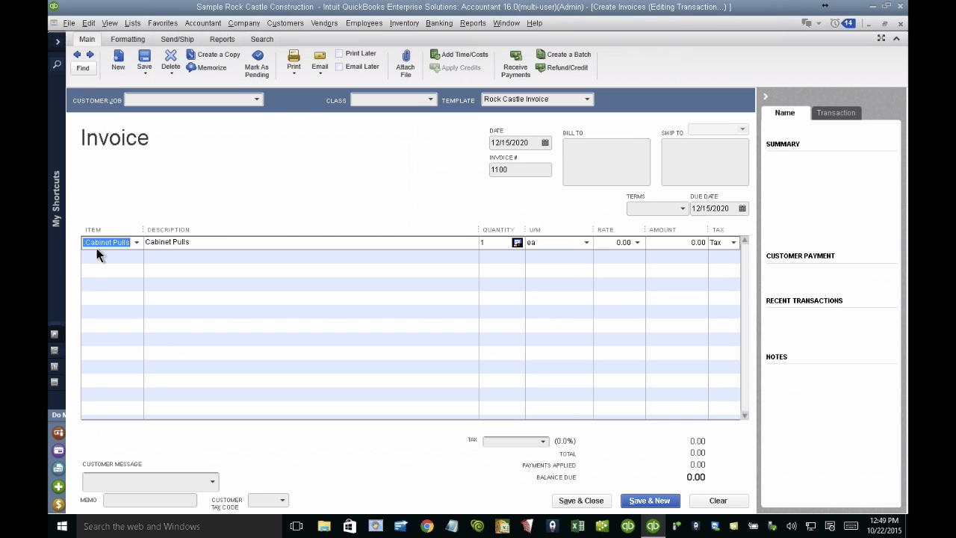
pyautogui.click(361, 241)
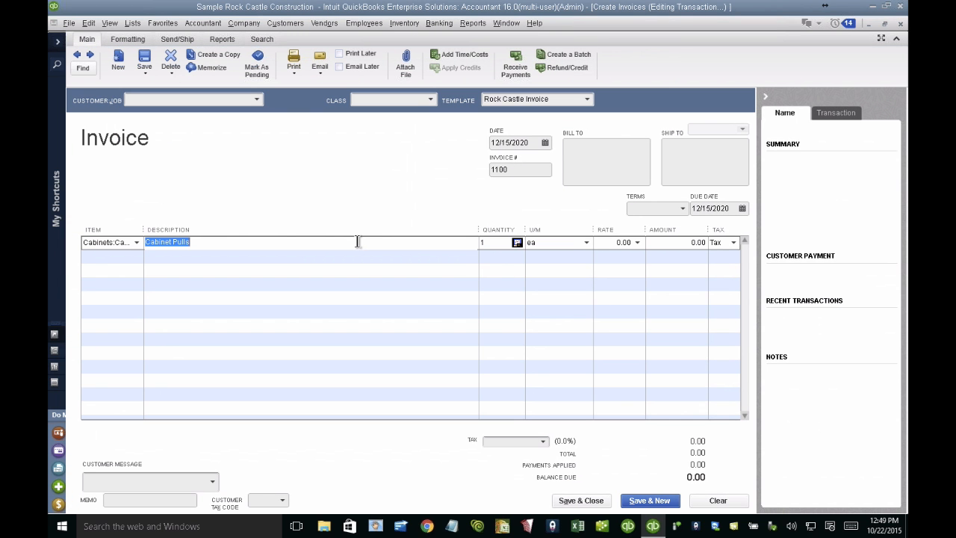
# Step: Customize the Rock Castle Invoice template's data layout to show the Material column on screen
pyautogui.click(129, 39)
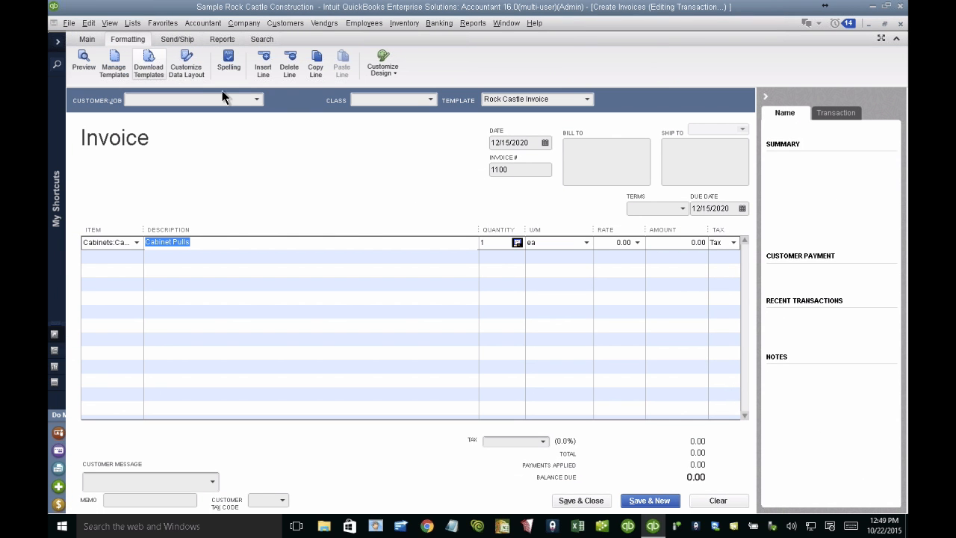
pyautogui.click(187, 64)
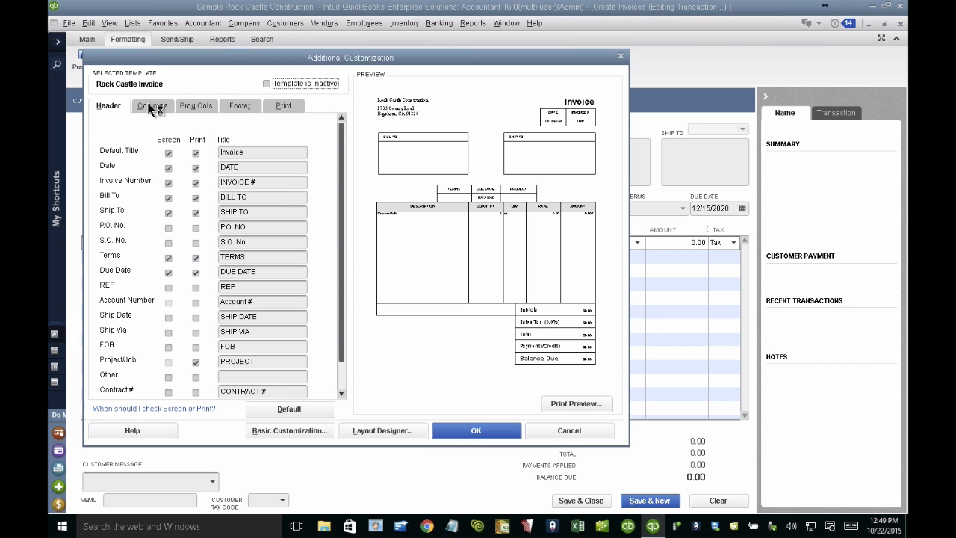
pyautogui.click(153, 106)
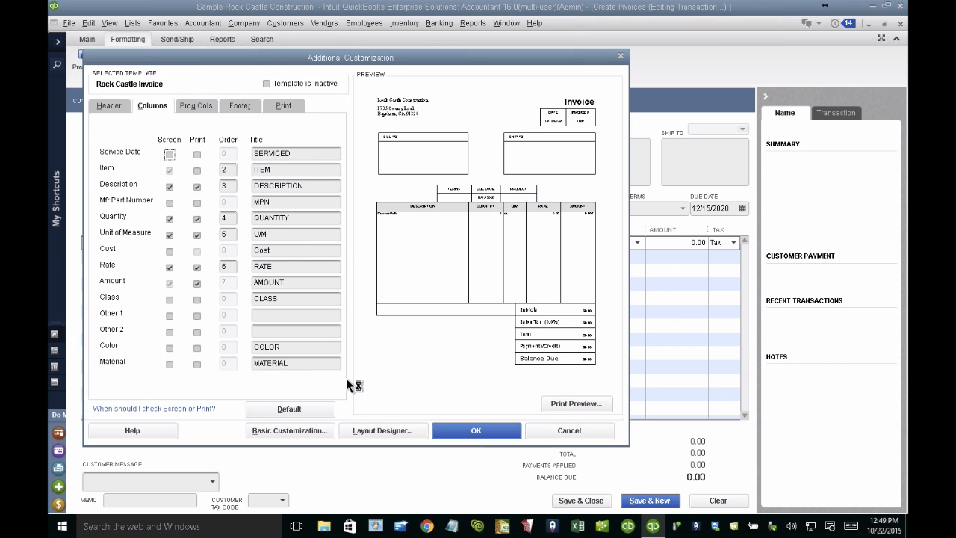
pyautogui.click(171, 365)
pyautogui.click(471, 433)
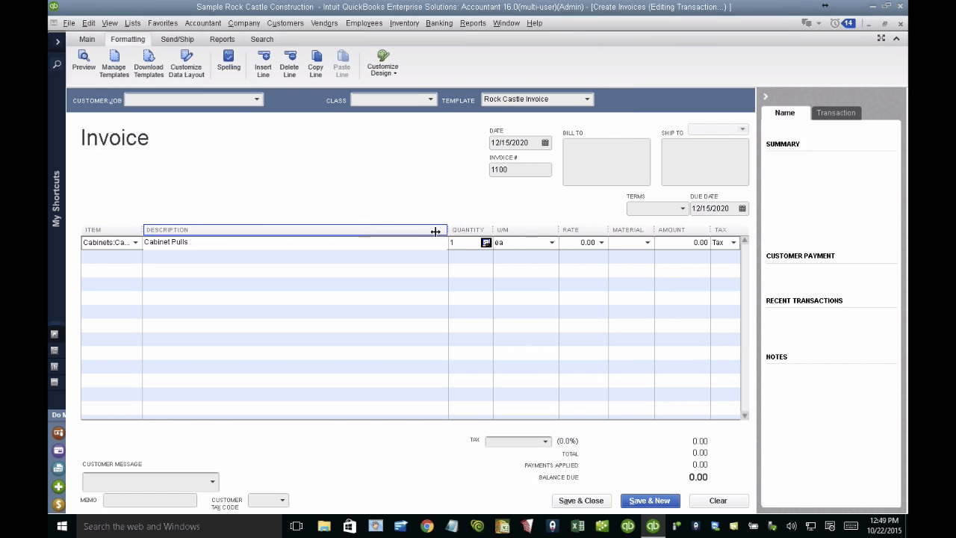
# Step: Narrow the invoice's Description column and choose METAL as the material on the Cabinet Pulls line
pyautogui.moveTo(448, 228); pyautogui.dragTo(383, 225)
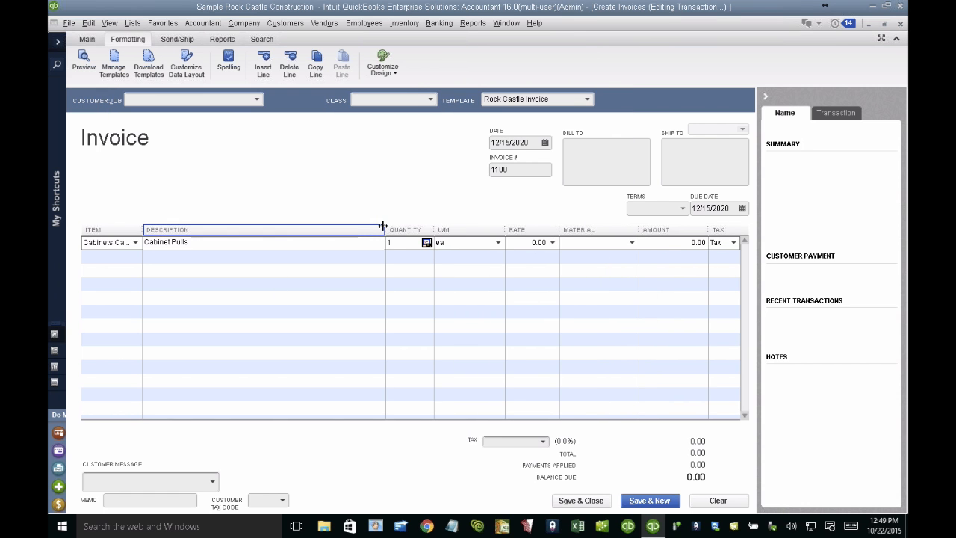
pyautogui.click(632, 245)
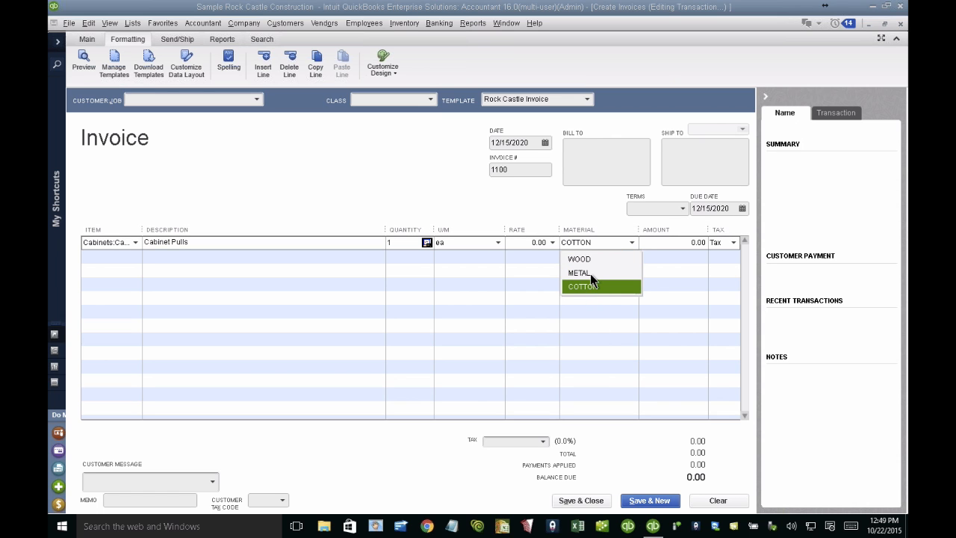
pyautogui.click(590, 272)
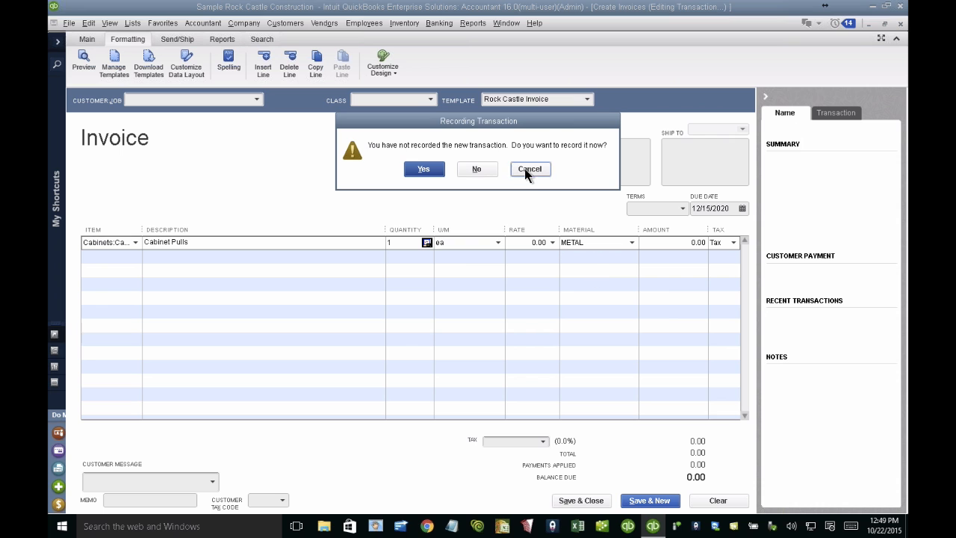
# Step: Clear the unrecorded invoice and open Find & Select Items from its first line
pyautogui.click(529, 168)
pyautogui.click(717, 501)
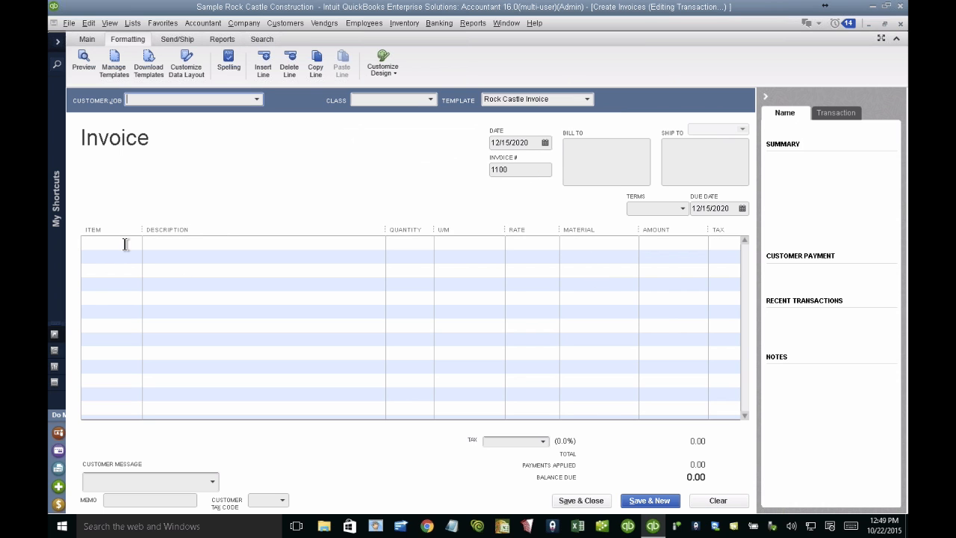
pyautogui.click(133, 244)
pyautogui.click(127, 273)
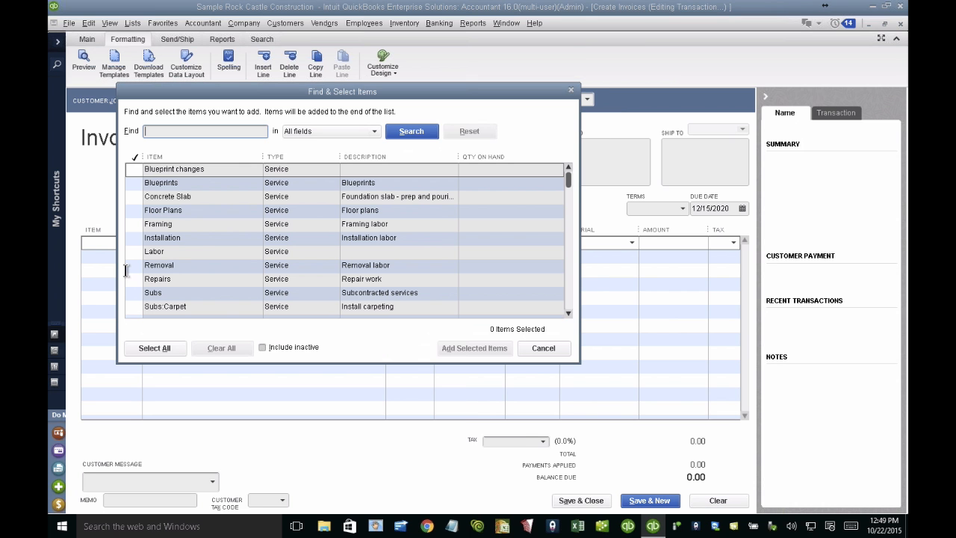
# Step: Search the items' custom fields for WOOD, and close Find & Select Items without adding any
pyautogui.click(329, 132)
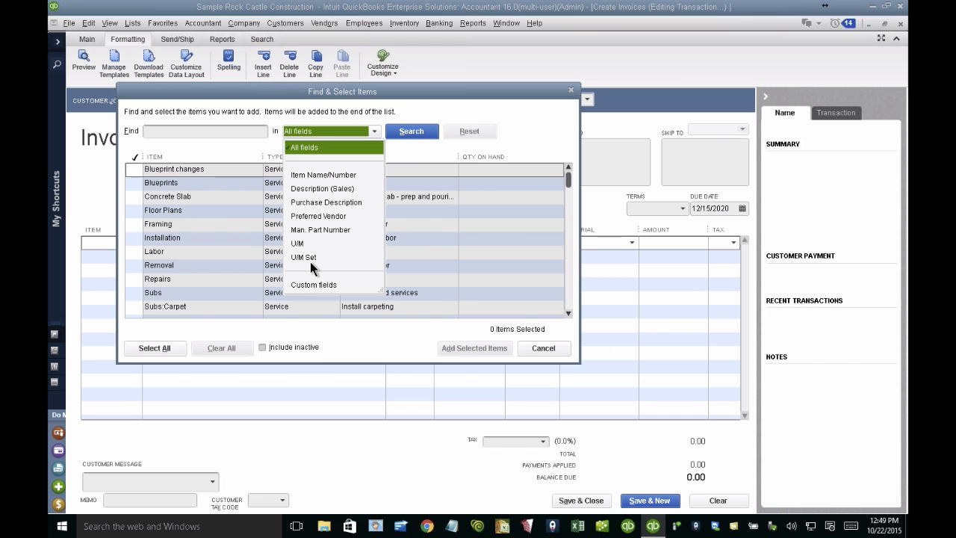
pyautogui.click(313, 285)
pyautogui.click(212, 131)
pyautogui.write('W')
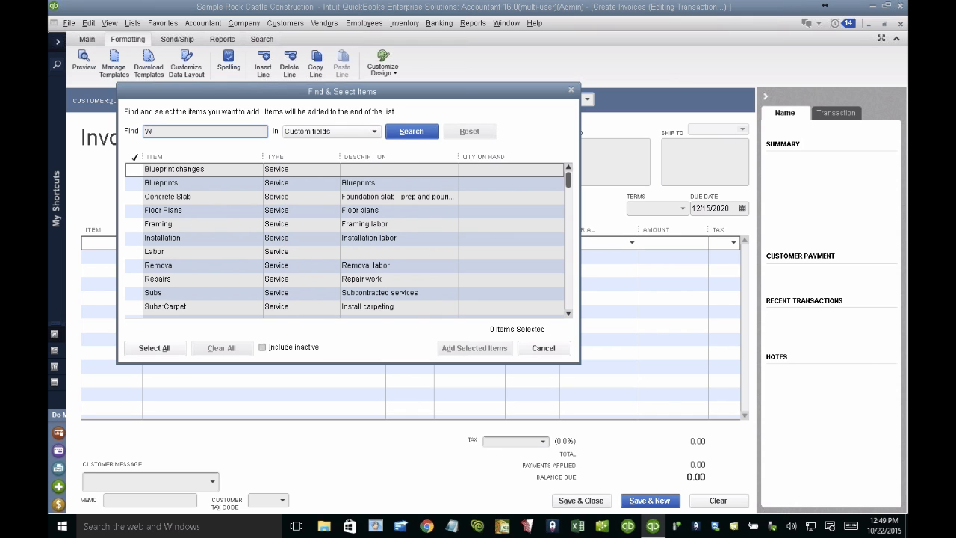
pyautogui.write('OOD')
pyautogui.click(418, 132)
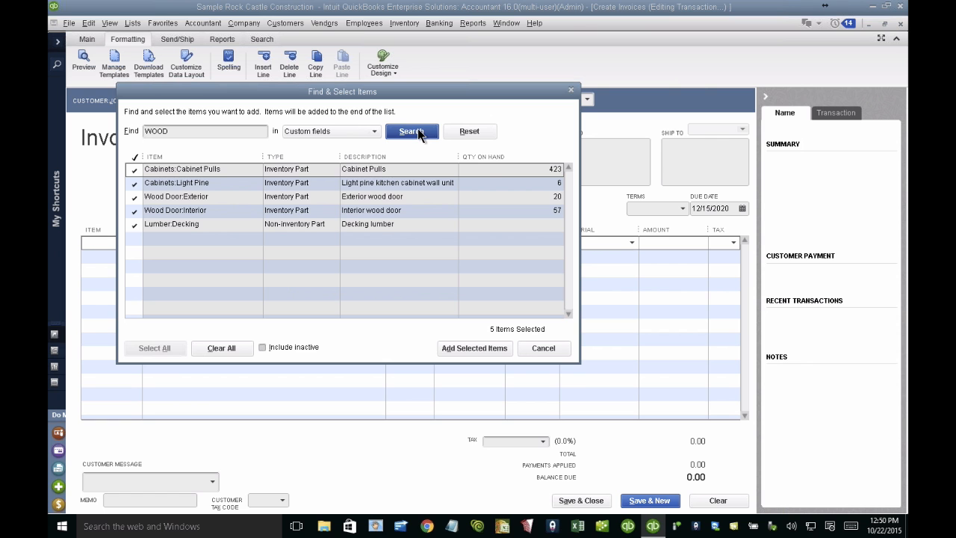
pyautogui.press('Escape')
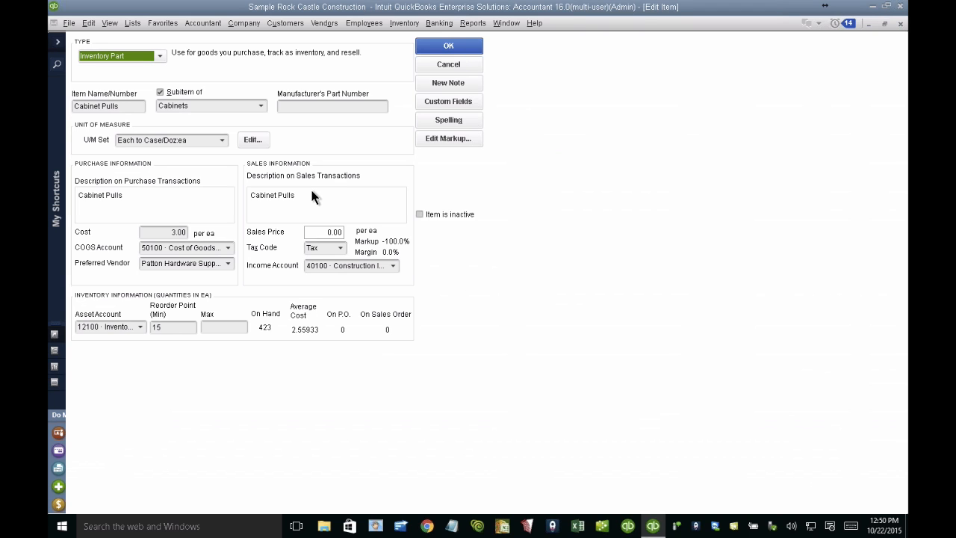
# Step: Set the cost of the Cabinet Pulls item to 10.00
pyautogui.click(167, 233)
pyautogui.write('10')
pyautogui.press('Tab')
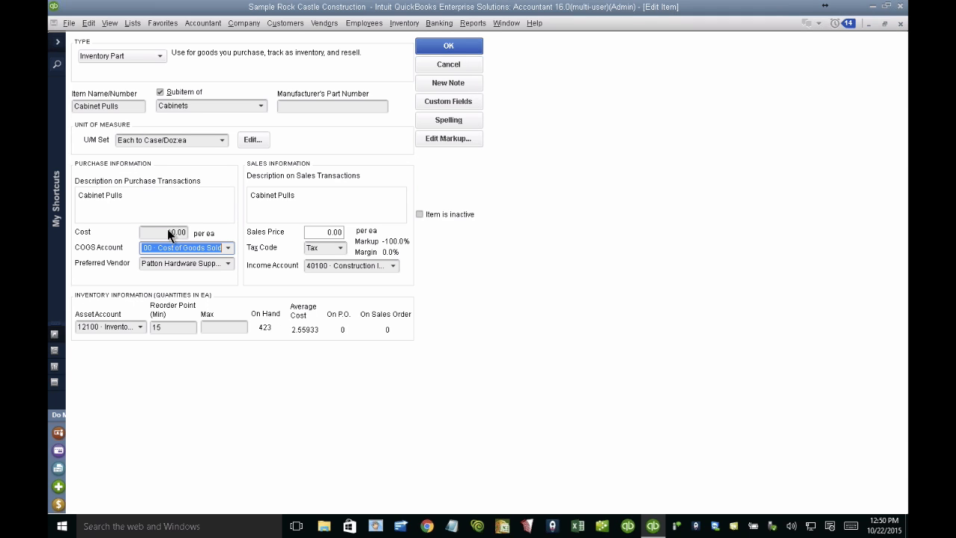
# Step: Set the sales price of Cabinet Pulls to 20.00 in its markup settings, and check the markup percent and margin
pyautogui.click(451, 138)
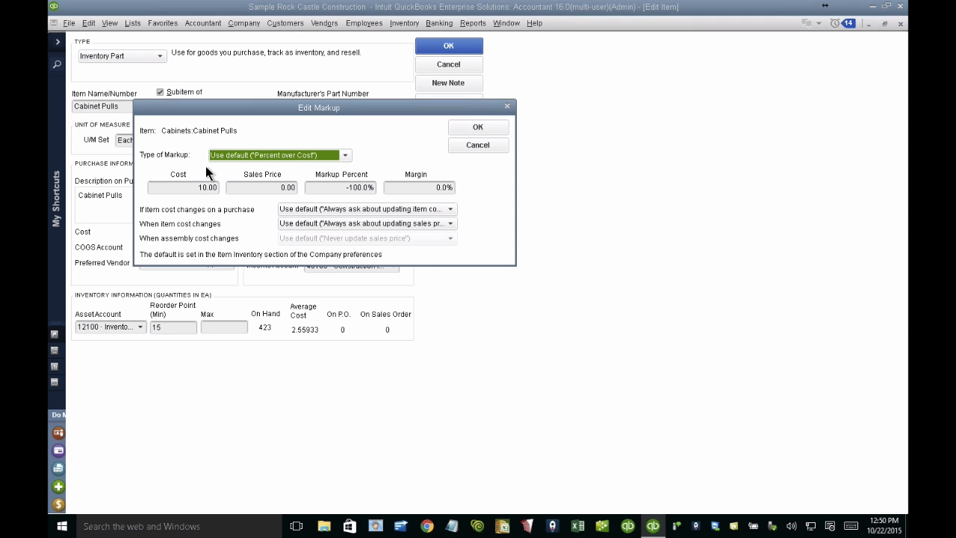
pyautogui.click(185, 189)
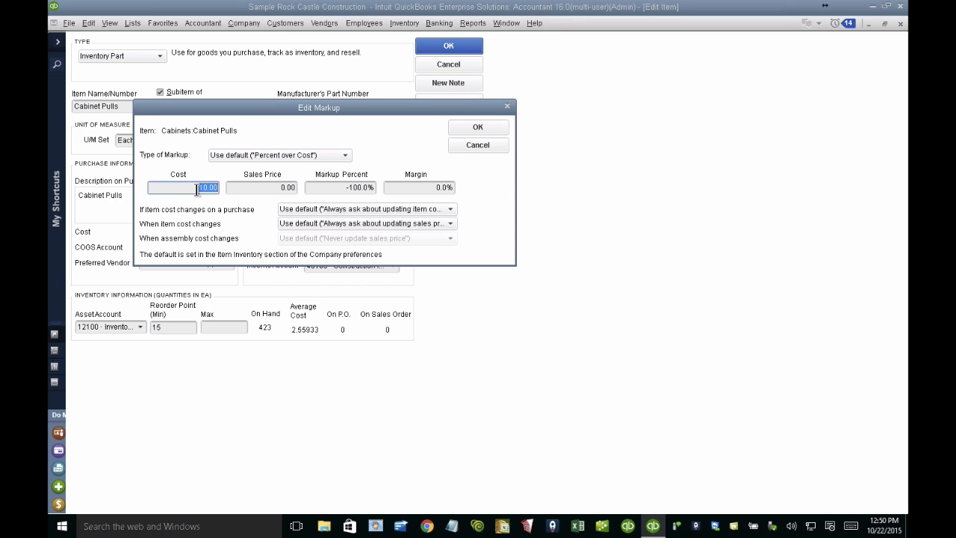
pyautogui.press('Tab')
pyautogui.write('20')
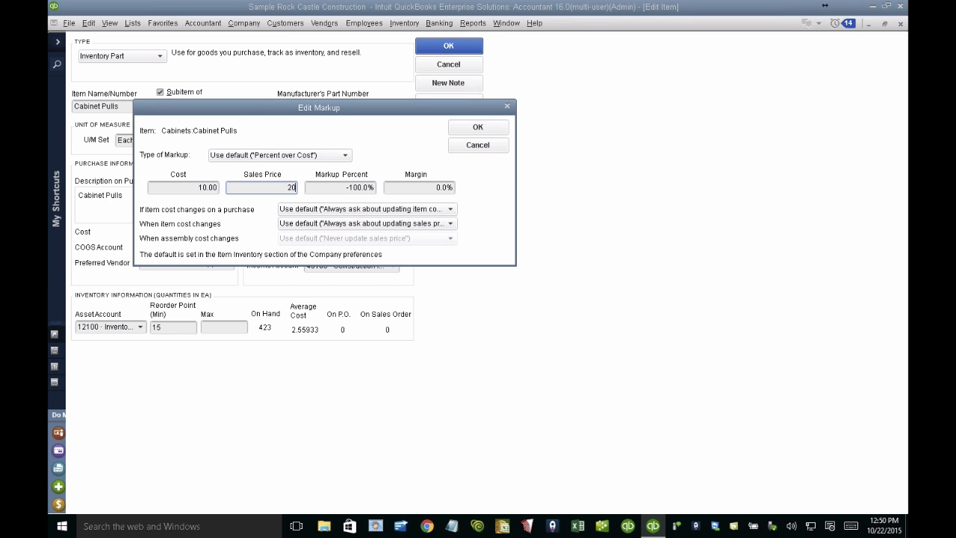
pyautogui.click(344, 188)
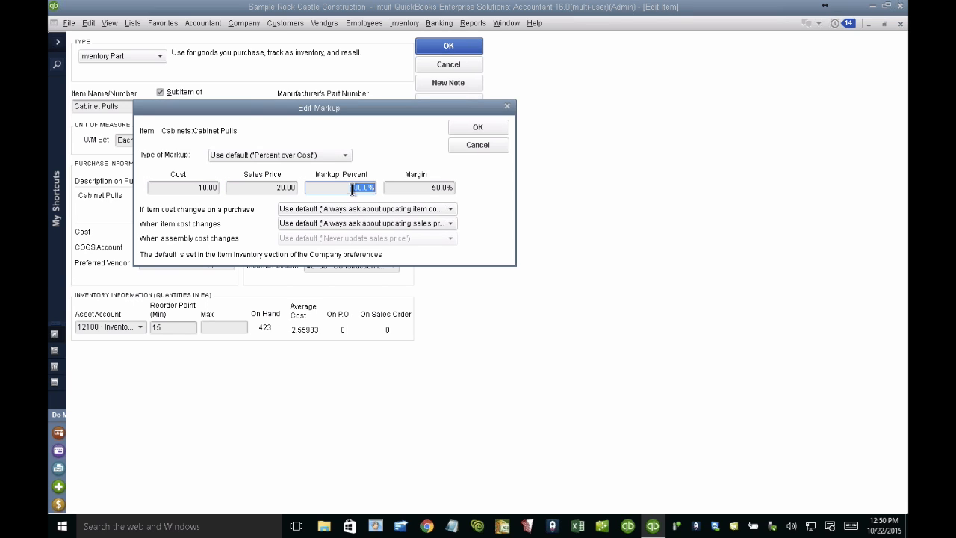
pyautogui.click(344, 189)
pyautogui.click(421, 187)
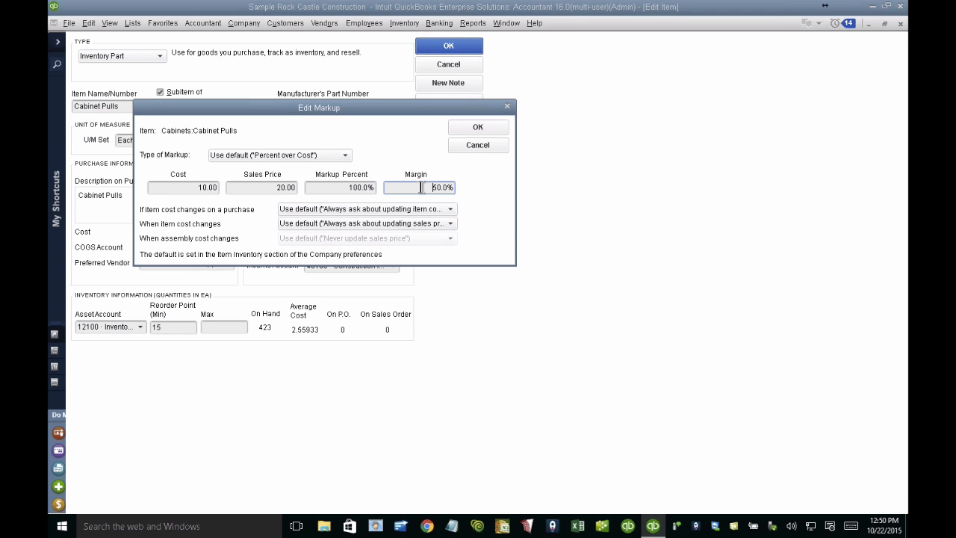
pyautogui.moveTo(421, 188); pyautogui.dragTo(487, 190)
# Step: Make purchase cost changes for Cabinet Pulls always update the item cost, and save the markup and the item
pyautogui.click(356, 210)
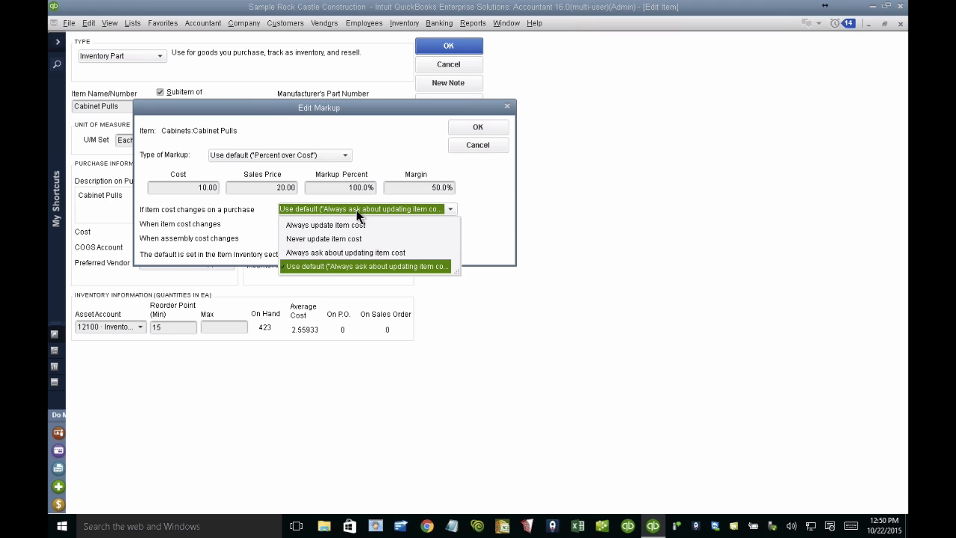
pyautogui.click(348, 222)
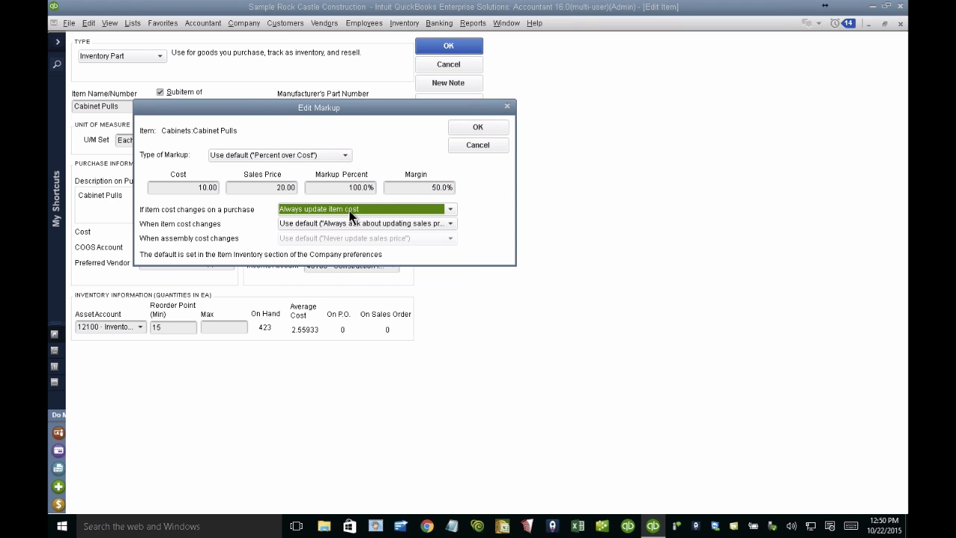
pyautogui.click(457, 129)
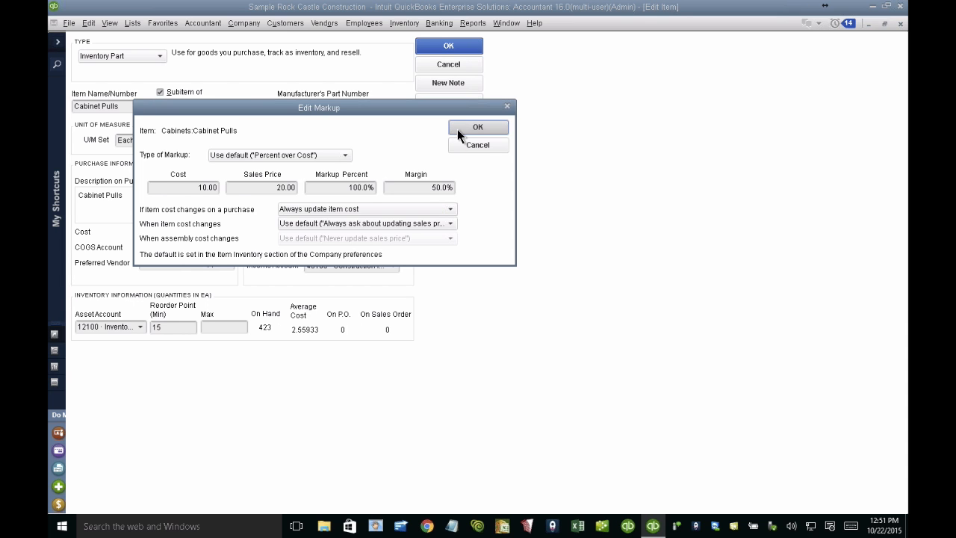
pyautogui.click(446, 47)
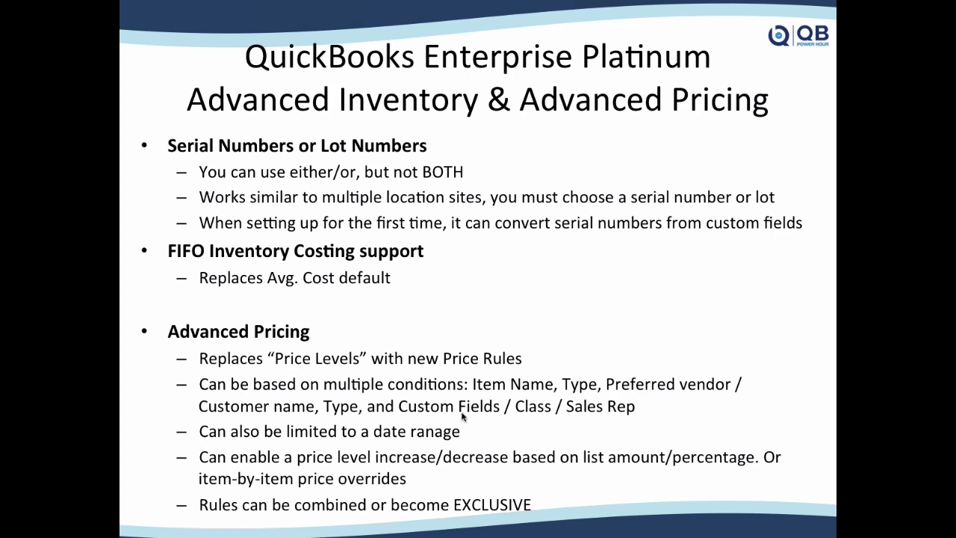
pyautogui.click(463, 417)
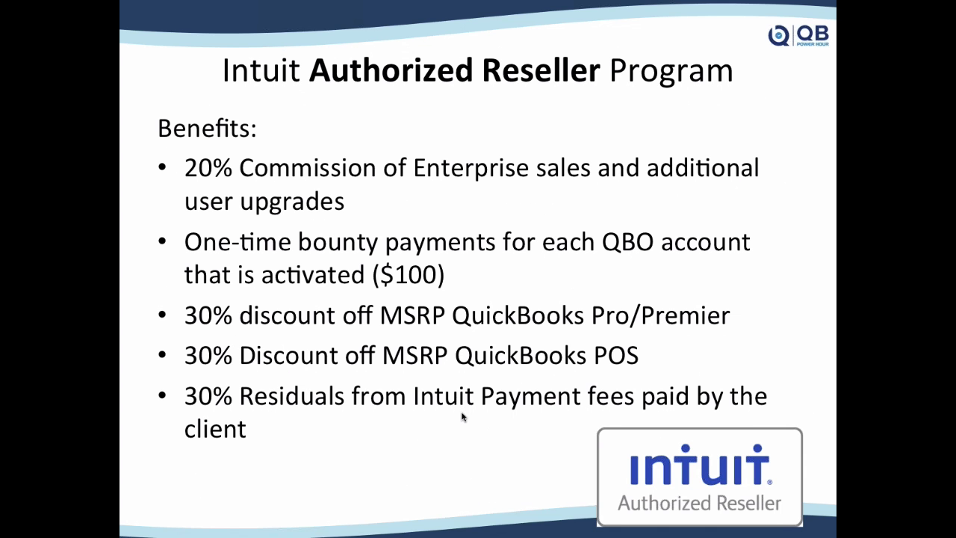
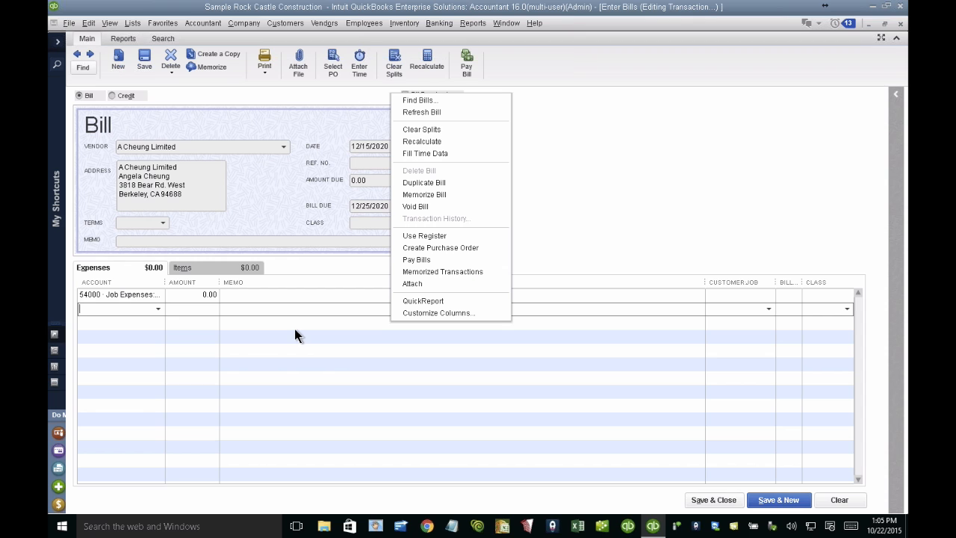
# Step: Add the Sales Rep, Color and Material columns to the item lines of the bill form
pyautogui.click(229, 266)
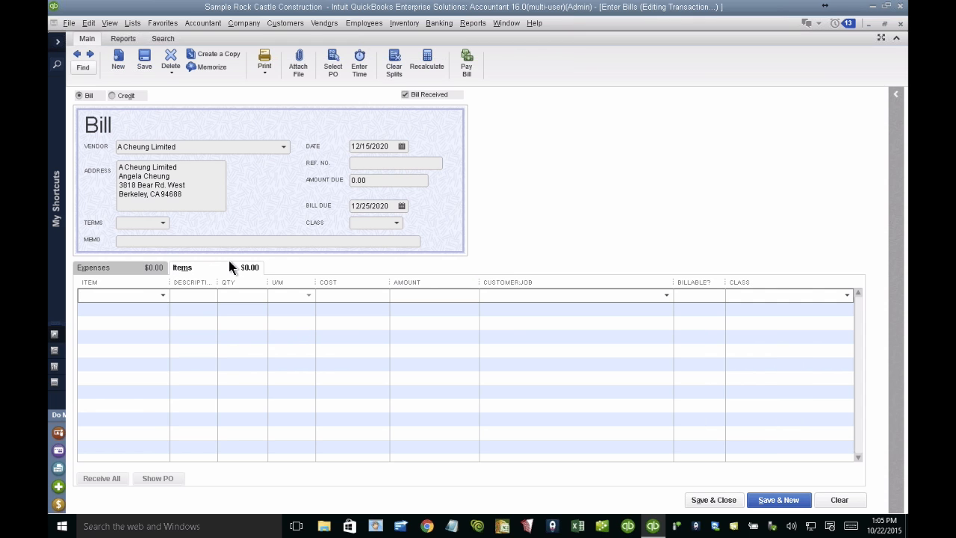
pyautogui.rightClick(449, 324)
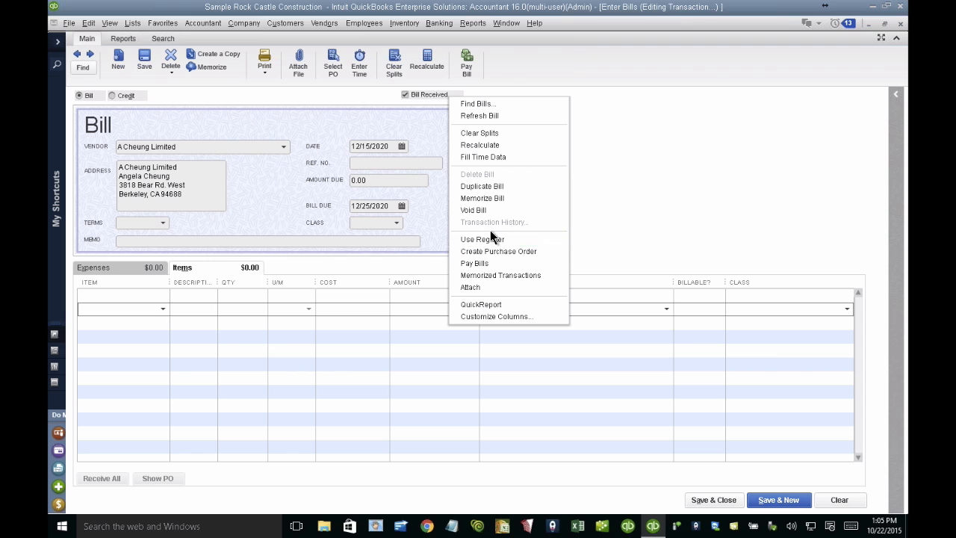
pyautogui.click(487, 317)
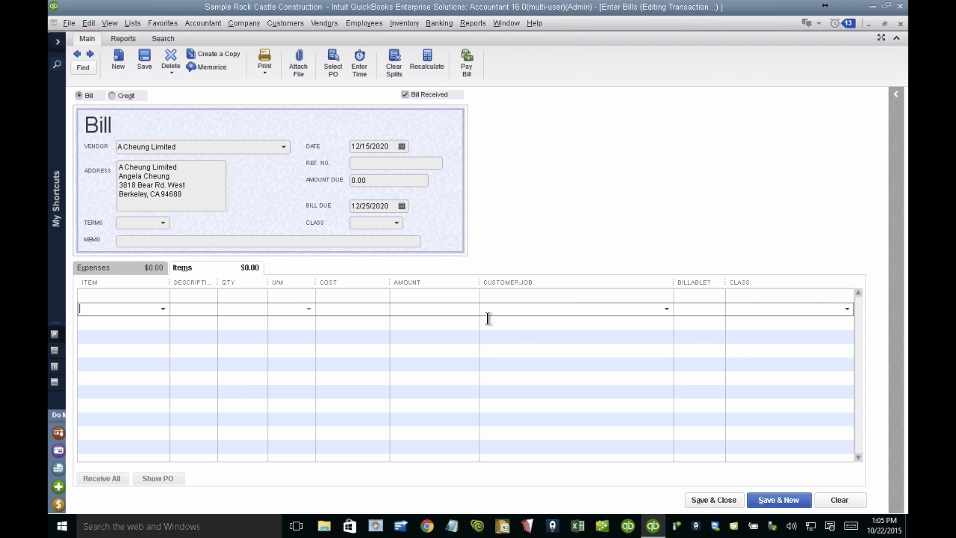
pyautogui.rightClick(488, 321)
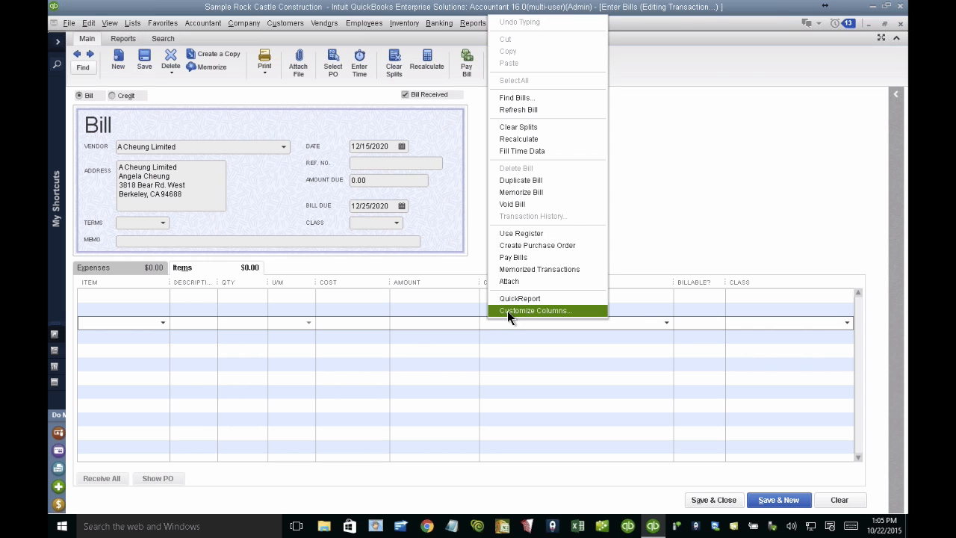
pyautogui.click(525, 311)
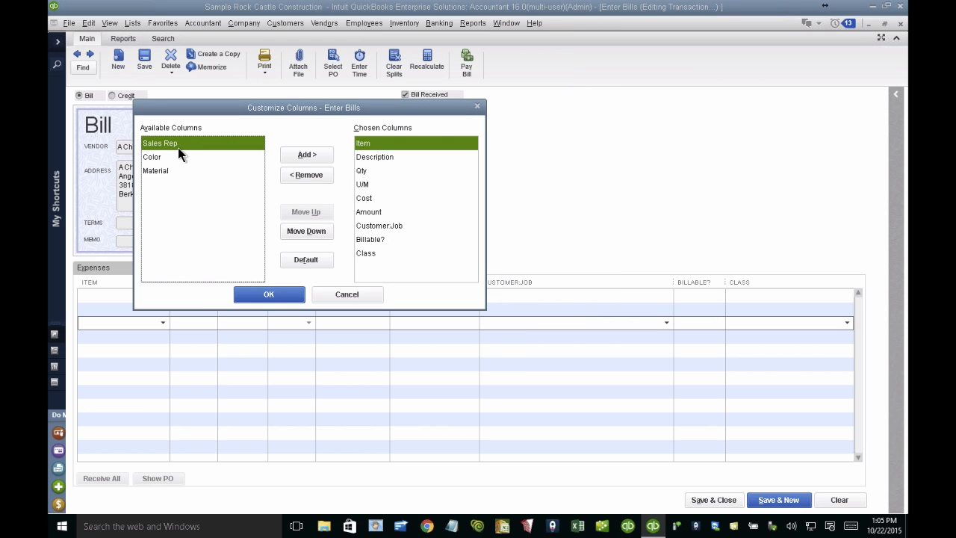
pyautogui.click(305, 153)
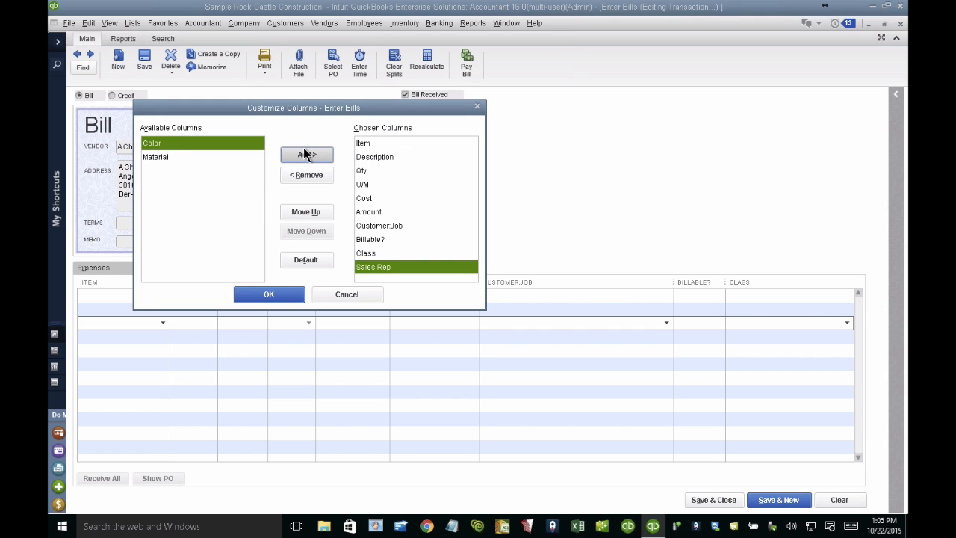
pyautogui.click(305, 154)
pyautogui.click(305, 154)
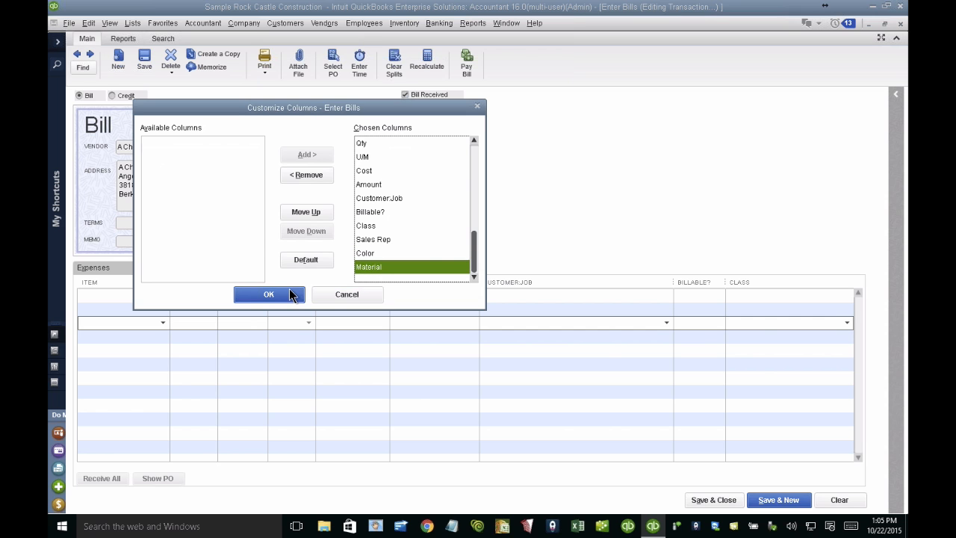
pyautogui.click(289, 295)
pyautogui.moveTo(575, 280); pyautogui.dragTo(568, 280)
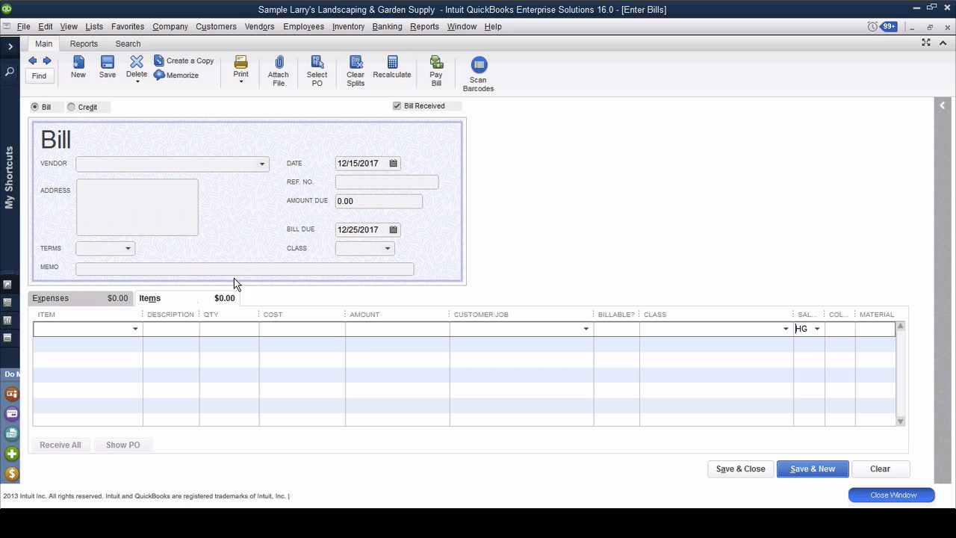
# Step: Assign the bill to the vendor listed just above Bank of Anycity, and add a Design item line
pyautogui.click(263, 164)
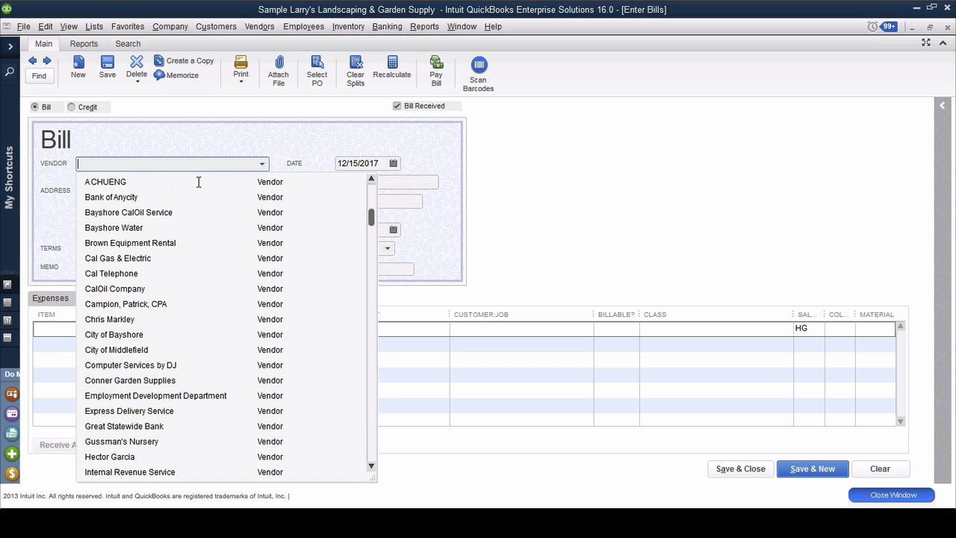
pyautogui.click(112, 182)
pyautogui.click(135, 329)
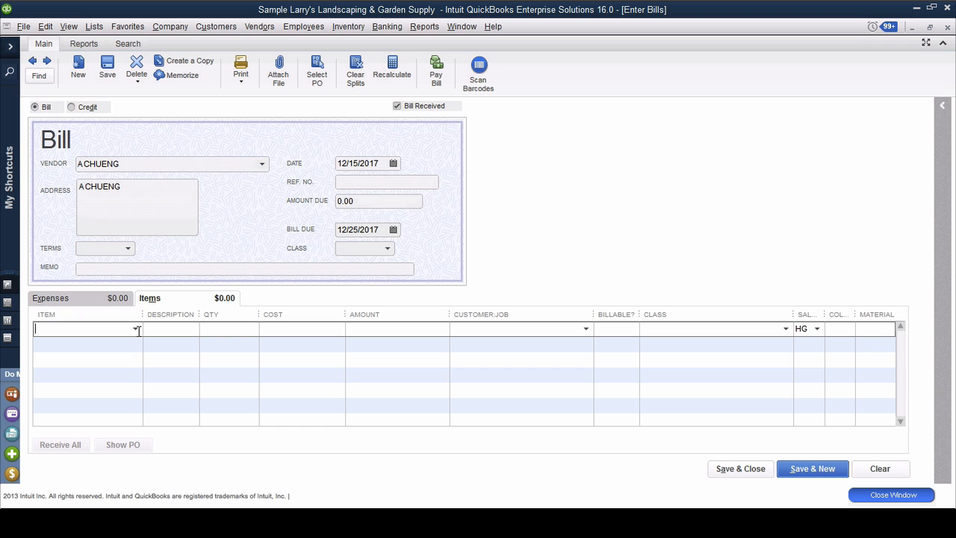
pyautogui.click(136, 329)
pyautogui.write('De')
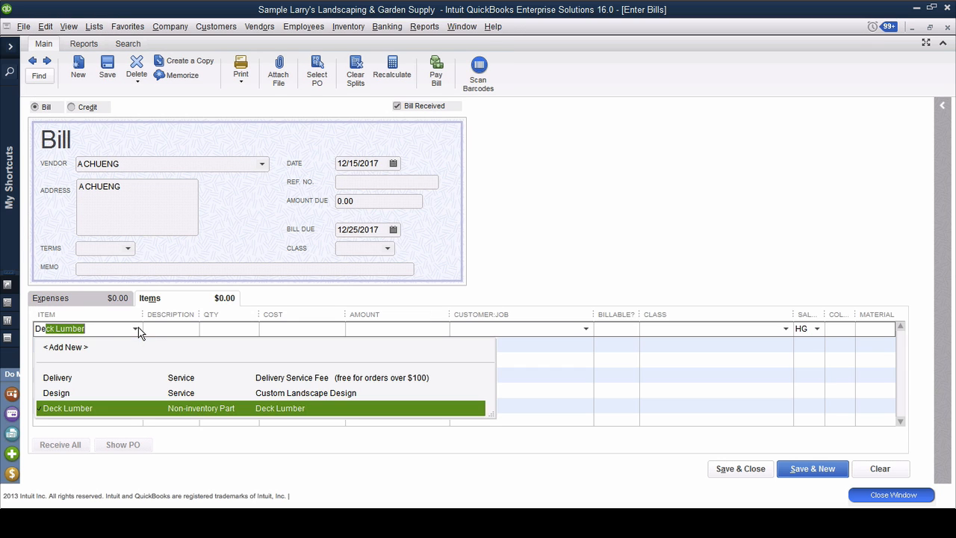
pyautogui.click(63, 393)
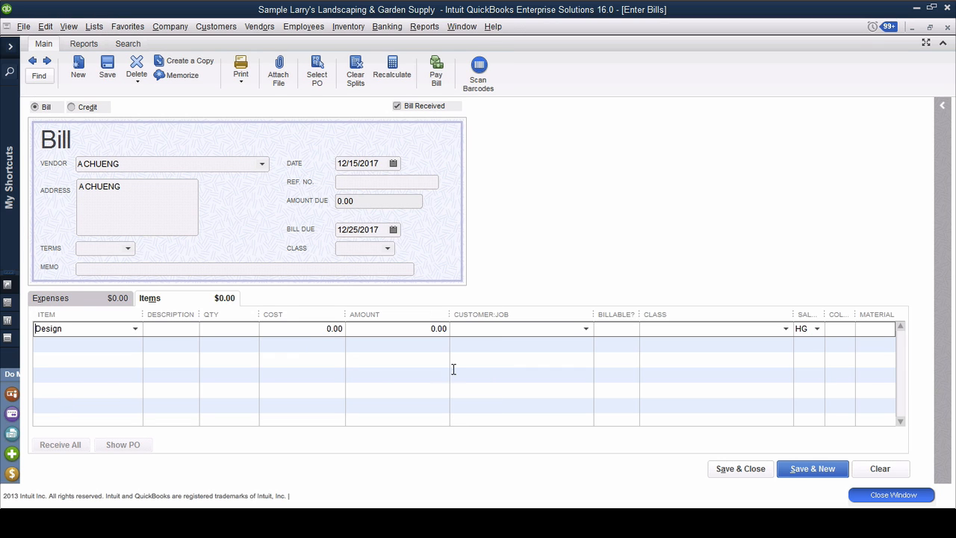
# Step: Set the cost of the bill's Design line to 1,500.00, and accept the cost change dialog without altering its options
pyautogui.click(317, 328)
pyautogui.write('1500')
pyautogui.press('Tab')
pyautogui.click(470, 378)
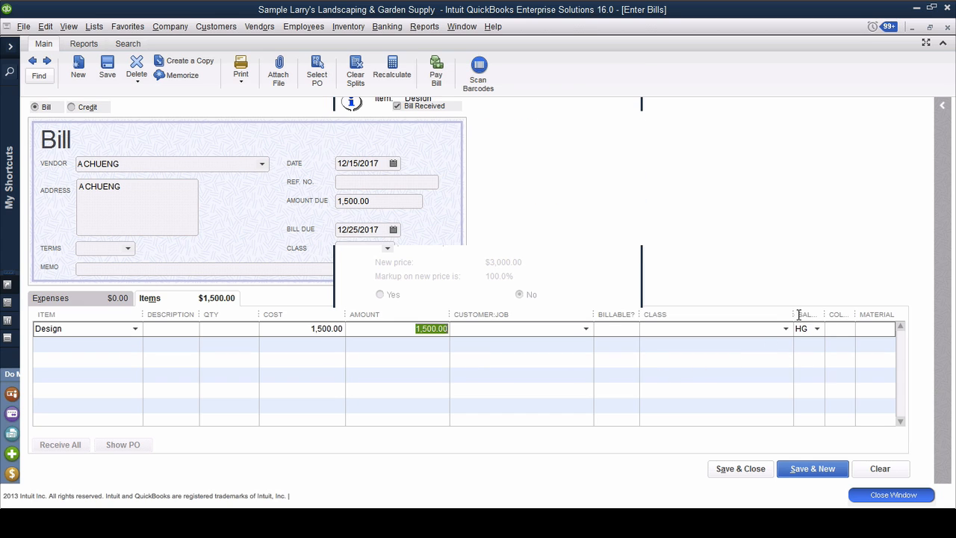
# Step: Widen the bill's Sales Rep column and assign sales rep HG to the Design line
pyautogui.moveTo(793, 314); pyautogui.dragTo(733, 314)
pyautogui.click(815, 329)
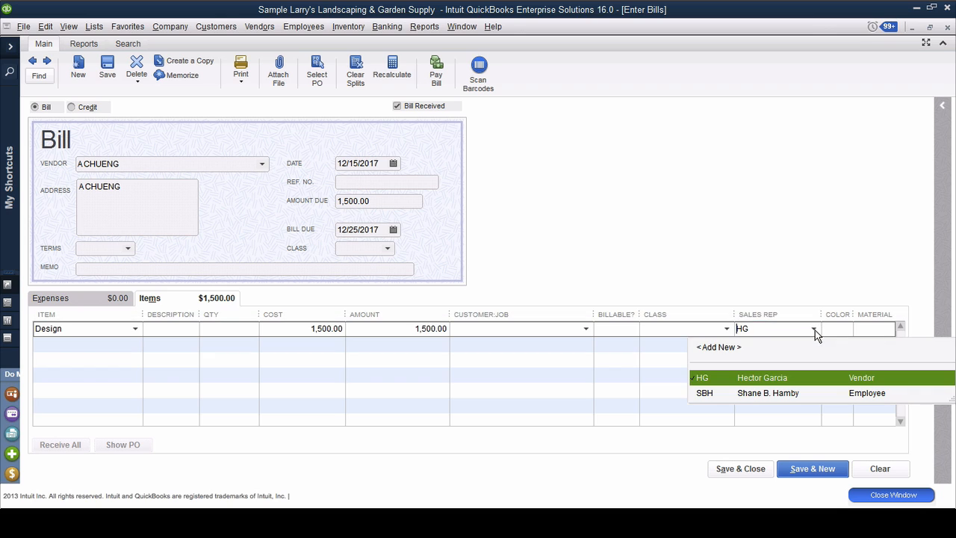
pyautogui.click(747, 378)
# Step: Enter White as the color and Wood as the material on the Design line, and save and close the bill
pyautogui.click(841, 327)
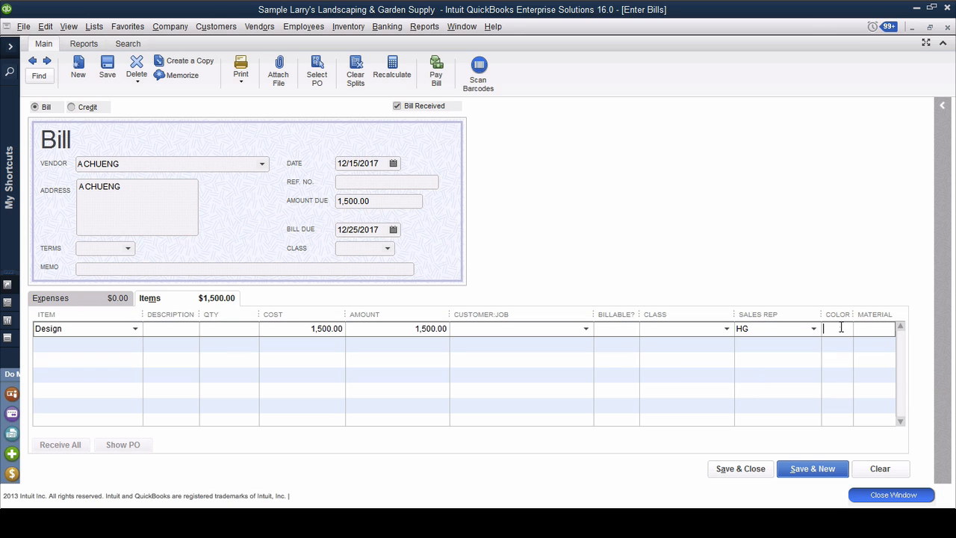
pyautogui.moveTo(821, 314); pyautogui.dragTo(793, 315)
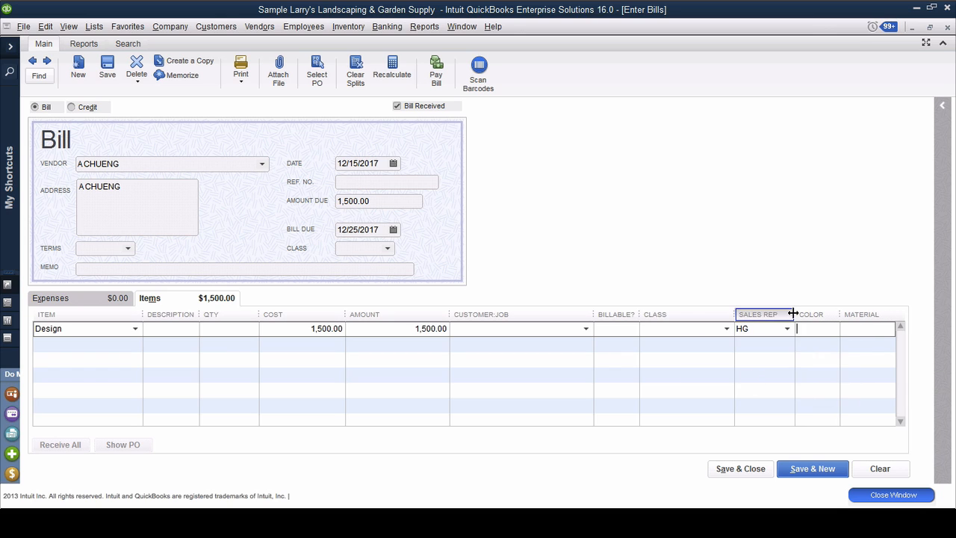
pyautogui.write('White')
pyautogui.press('Tab')
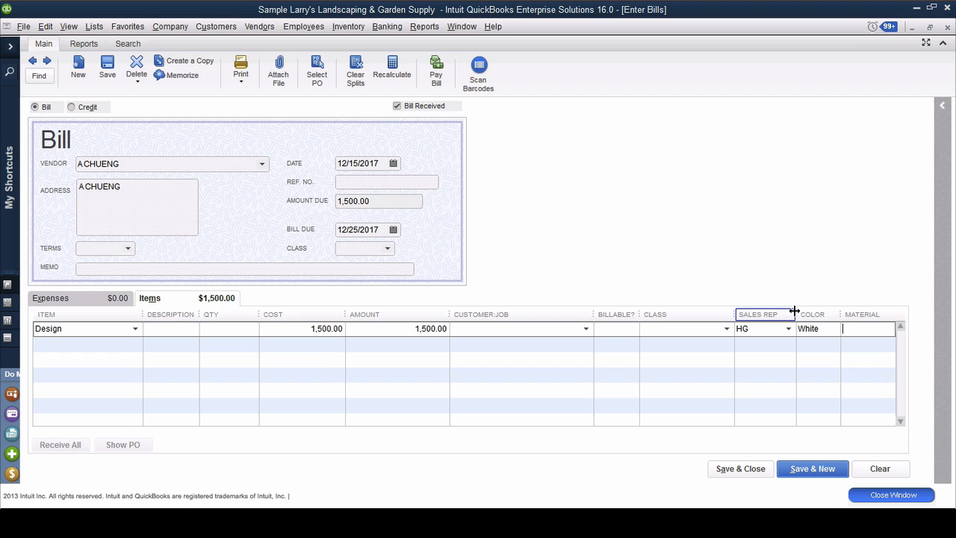
pyautogui.write('Wood')
pyautogui.click(759, 333)
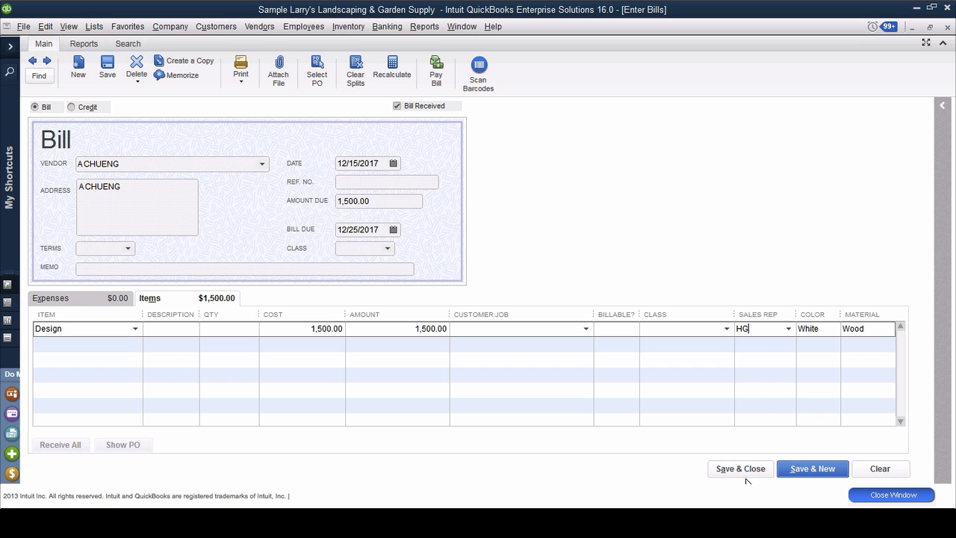
pyautogui.click(797, 466)
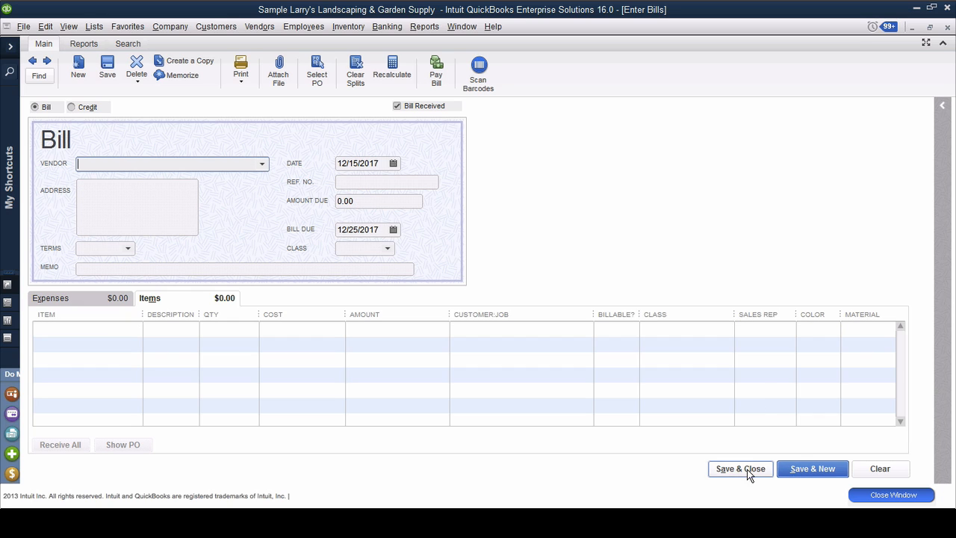
pyautogui.click(751, 472)
# Step: Open a new check and add the Sales Rep, Color and Material columns to its item lines
pyautogui.hotkey('ctrl', 'w')
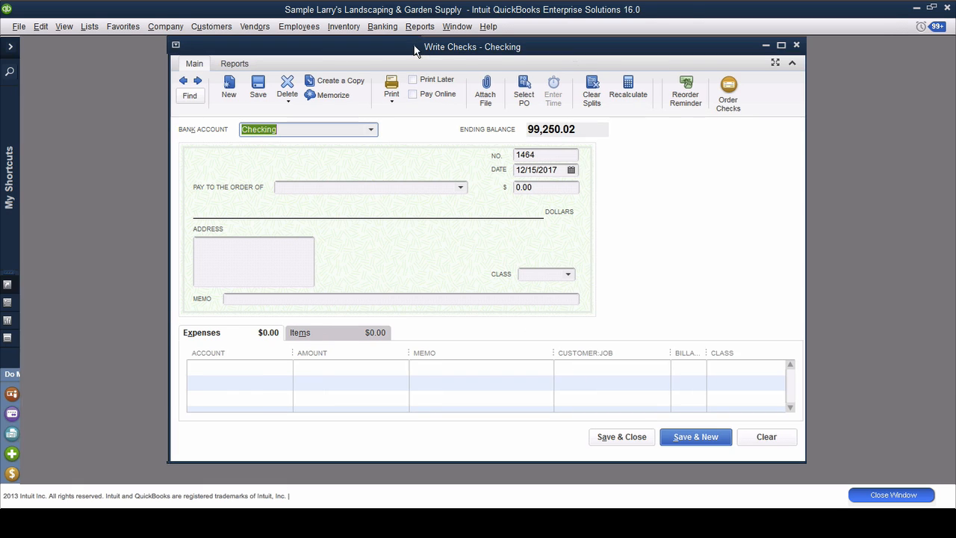
pyautogui.doubleClick(416, 47)
pyautogui.click(188, 318)
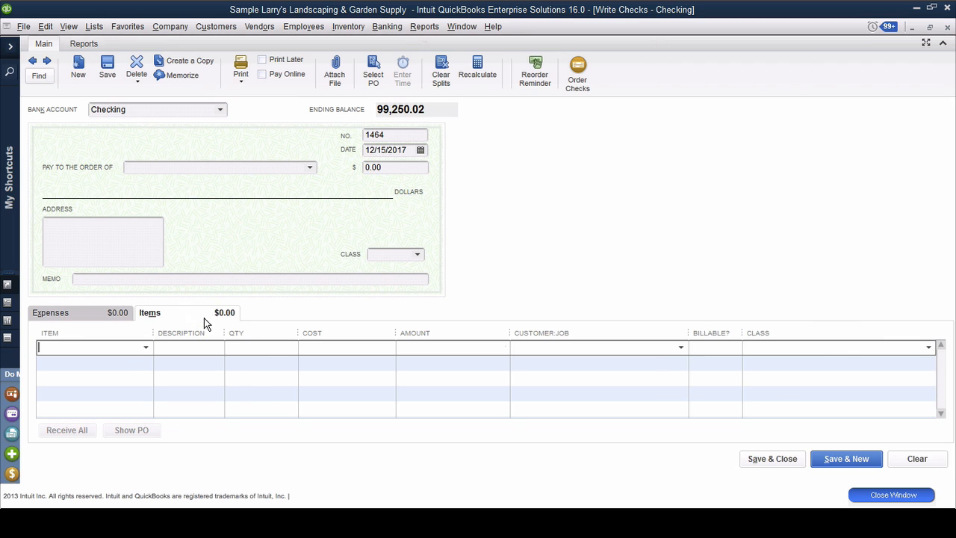
pyautogui.rightClick(586, 359)
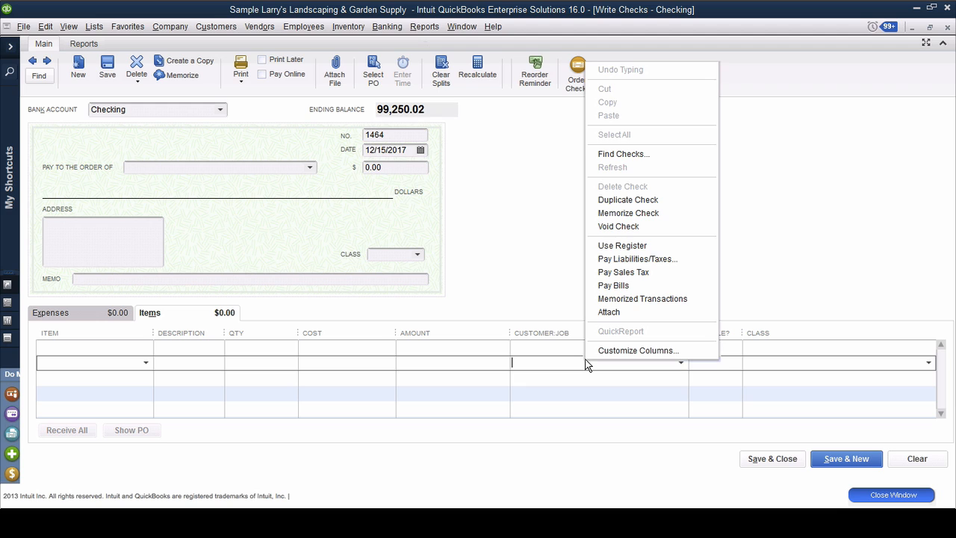
pyautogui.click(633, 350)
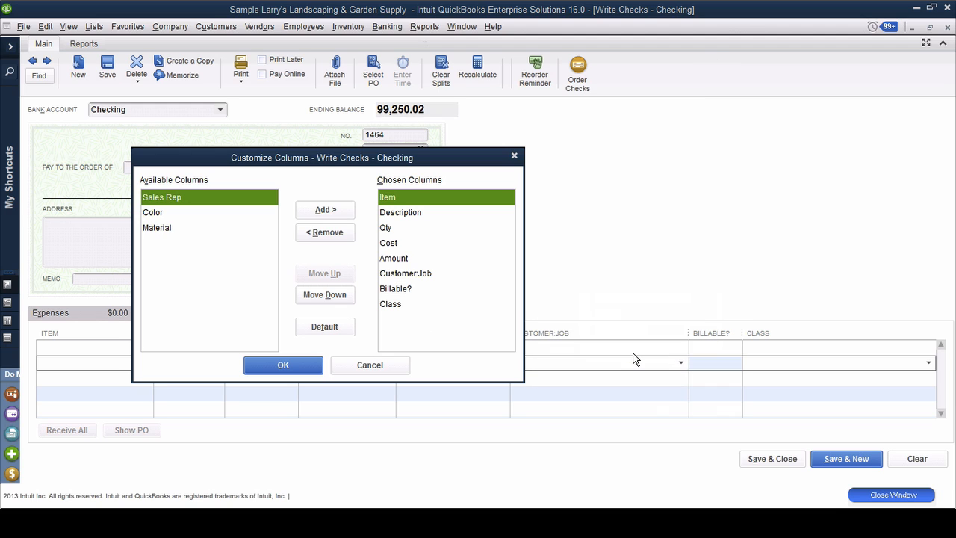
pyautogui.click(317, 210)
pyautogui.click(317, 210)
pyautogui.click(317, 210)
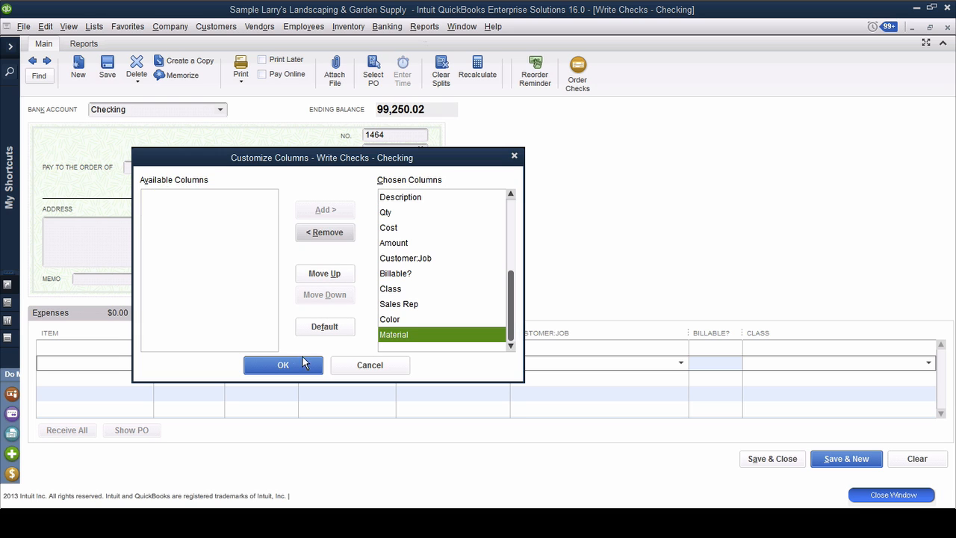
pyautogui.click(274, 365)
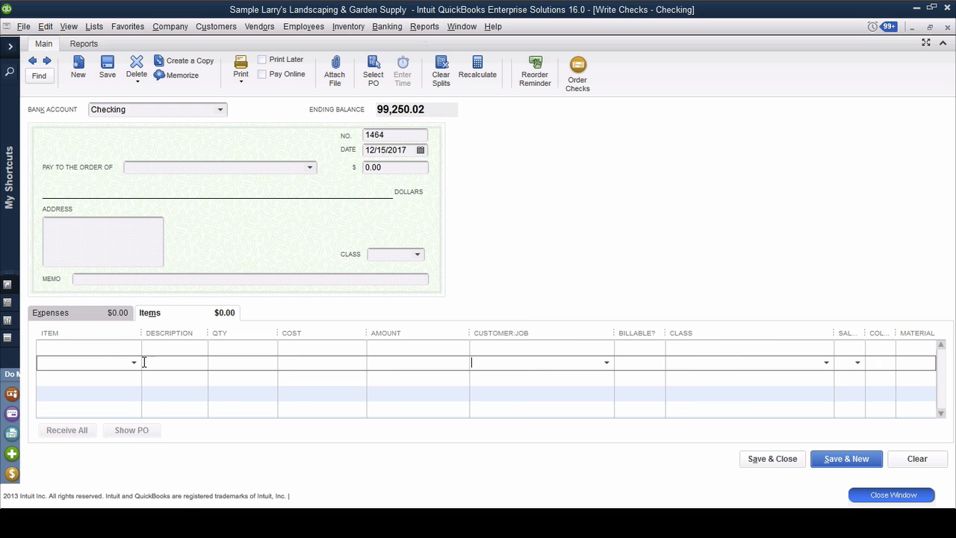
# Step: Make the check payable to the vendor listed just above City of Bayshore, and add a Design item line
pyautogui.click(98, 350)
pyautogui.click(310, 167)
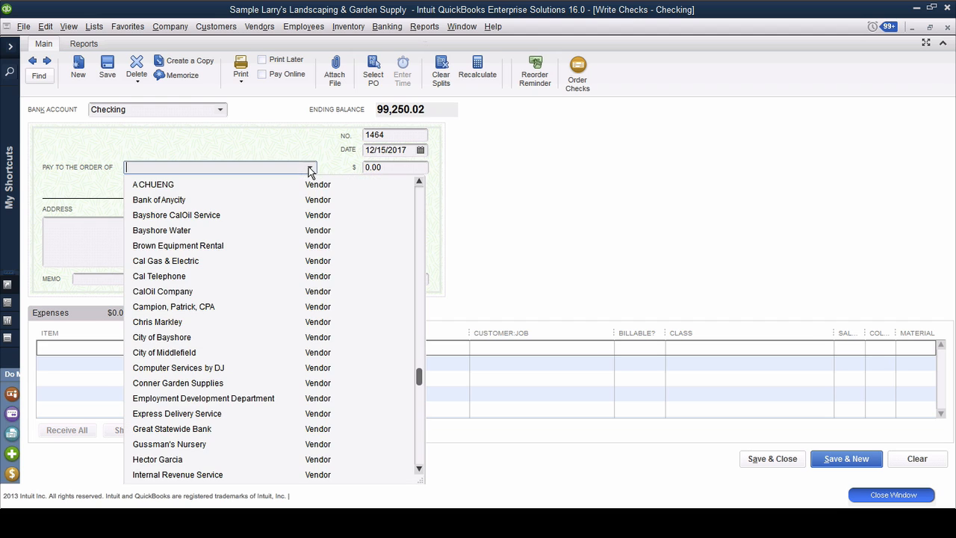
pyautogui.click(179, 322)
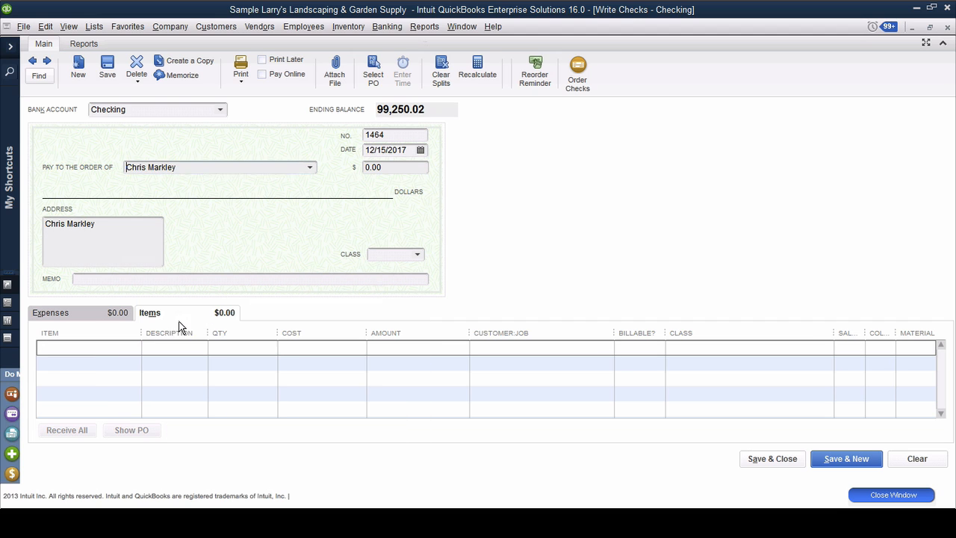
pyautogui.click(98, 351)
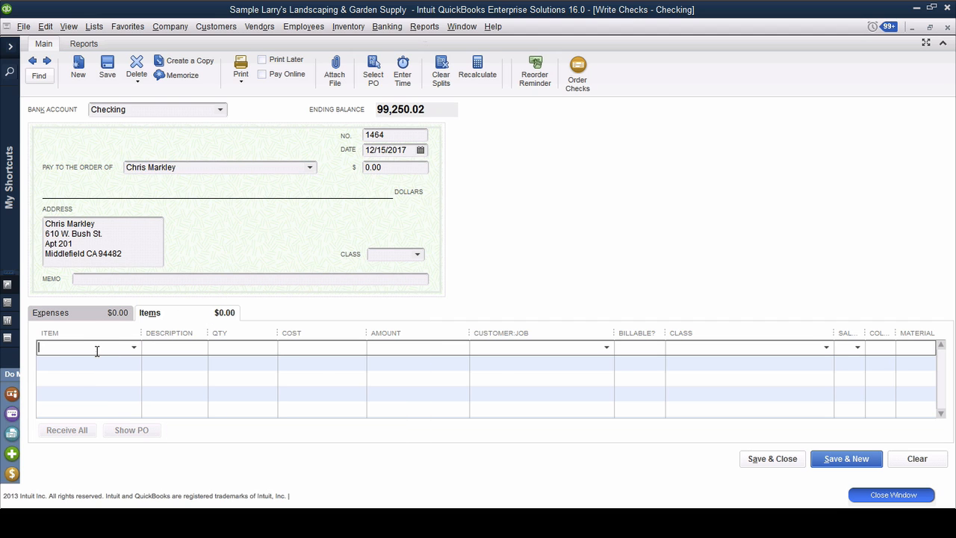
pyautogui.write('Design')
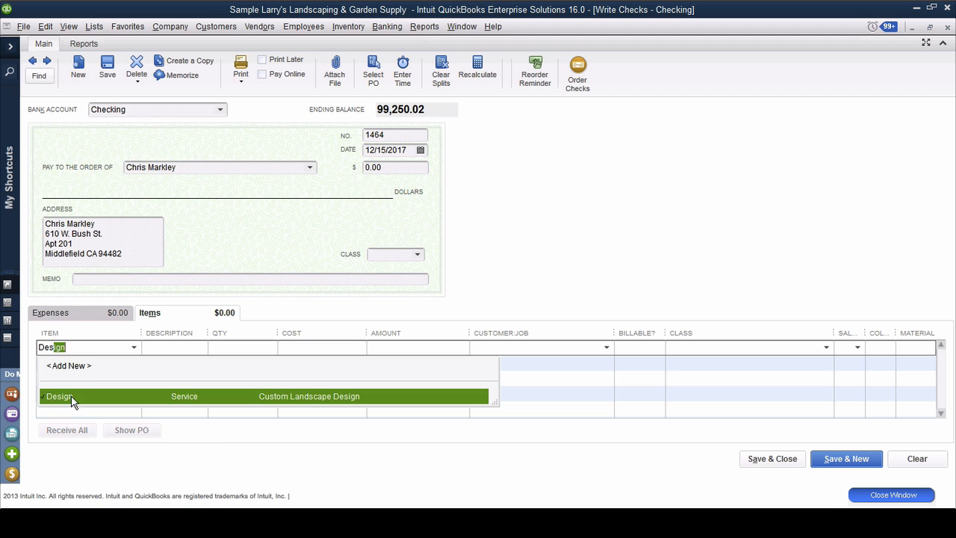
pyautogui.click(72, 399)
# Step: Set the cost of the check's Design line to 1,200.00, without updating the item record with the new cost
pyautogui.click(308, 350)
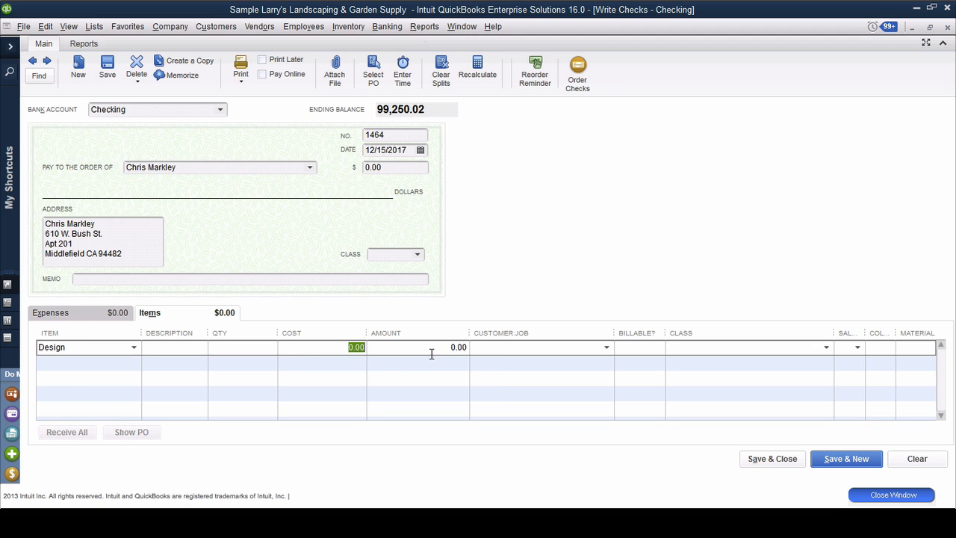
pyautogui.write('1200')
pyautogui.press('Tab')
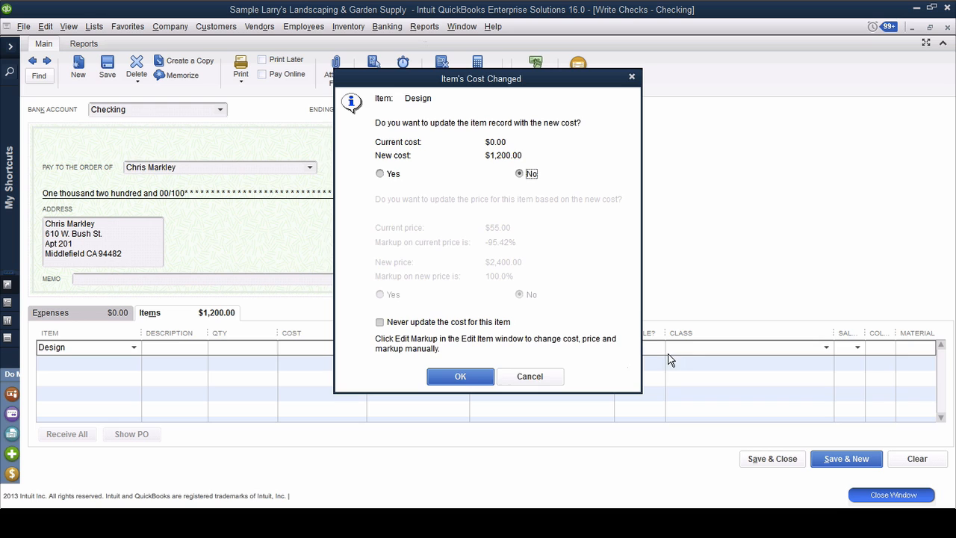
pyautogui.click(470, 375)
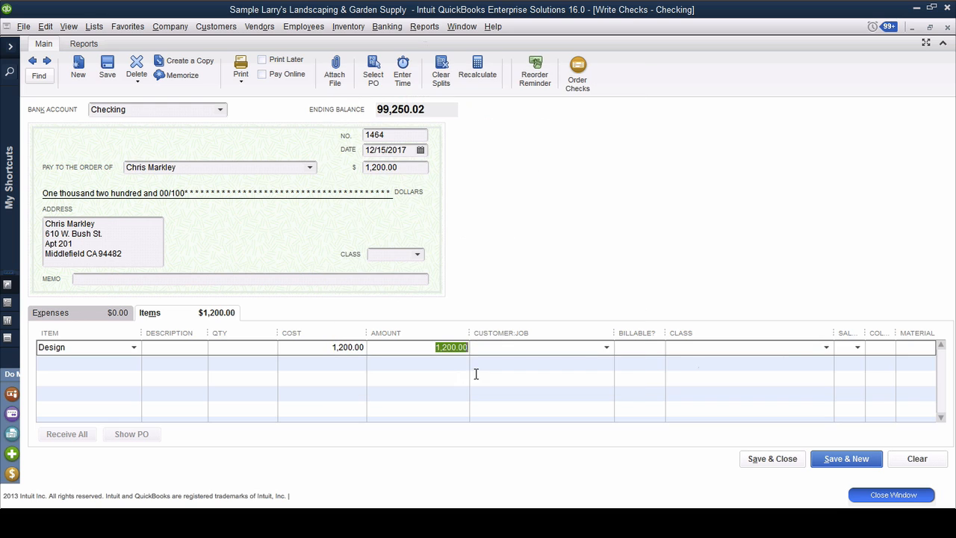
# Step: Assign sales rep HG to the check's Design line, and save and close the check
pyautogui.click(860, 347)
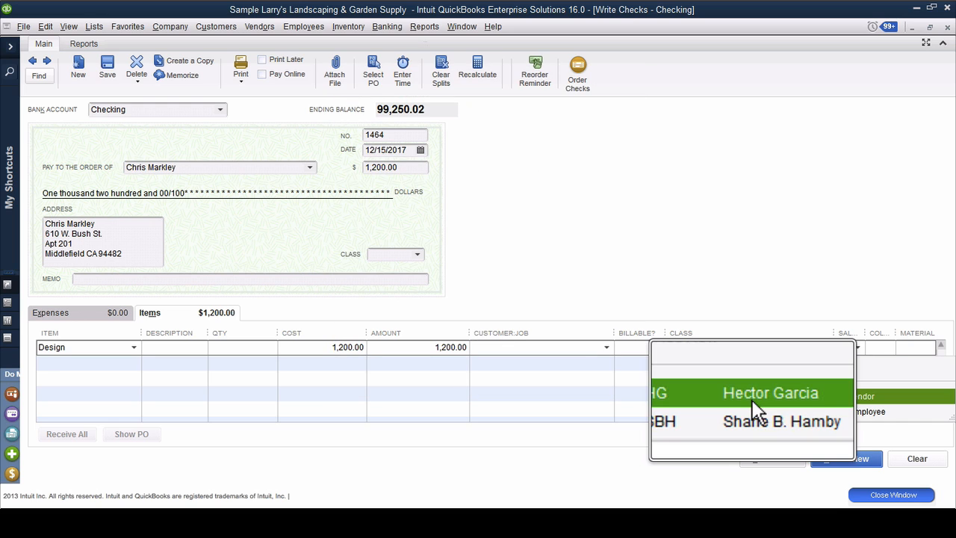
pyautogui.click(725, 399)
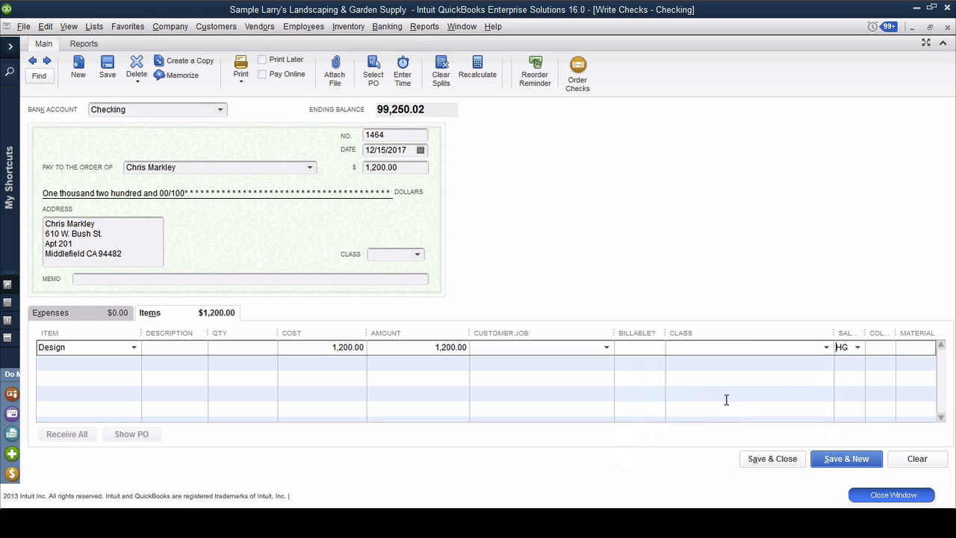
pyautogui.click(781, 458)
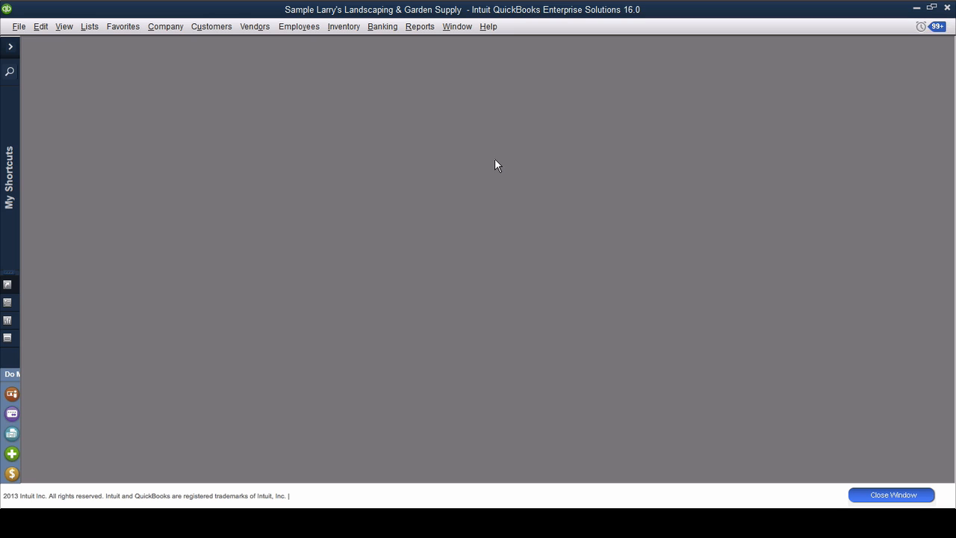
# Step: Create a new invoice for Adam's Candy Shop and add a Design item line
pyautogui.hotkey('ctrl', 'i')
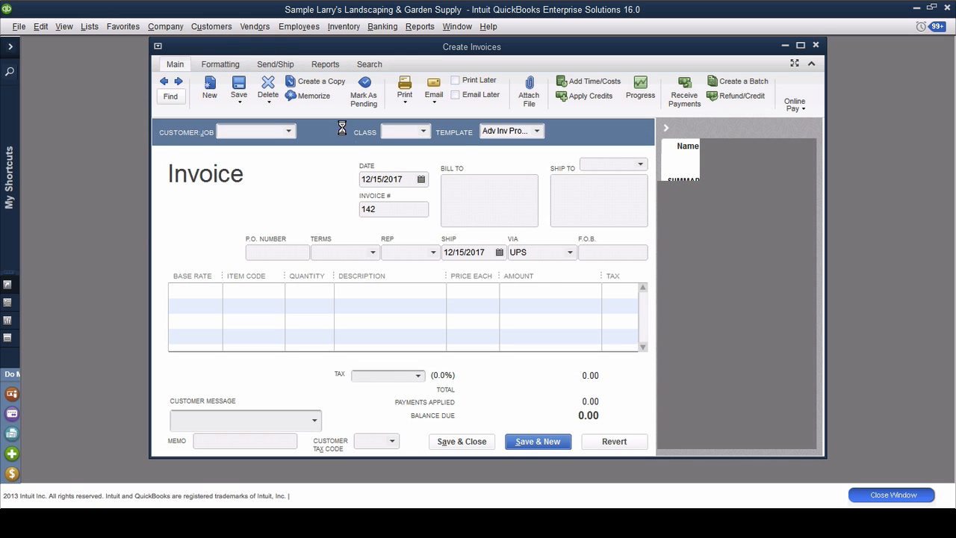
pyautogui.click(291, 130)
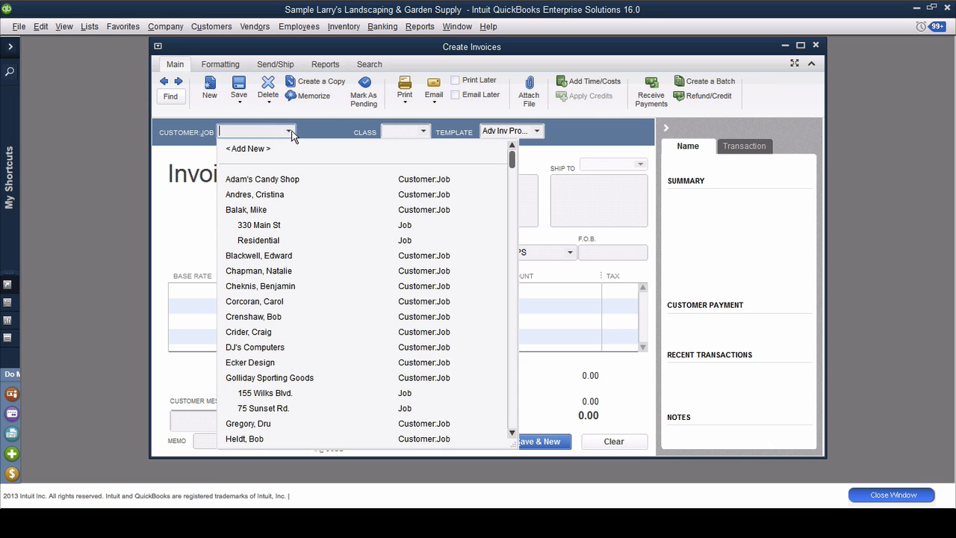
pyautogui.click(274, 181)
pyautogui.click(254, 290)
pyautogui.click(277, 292)
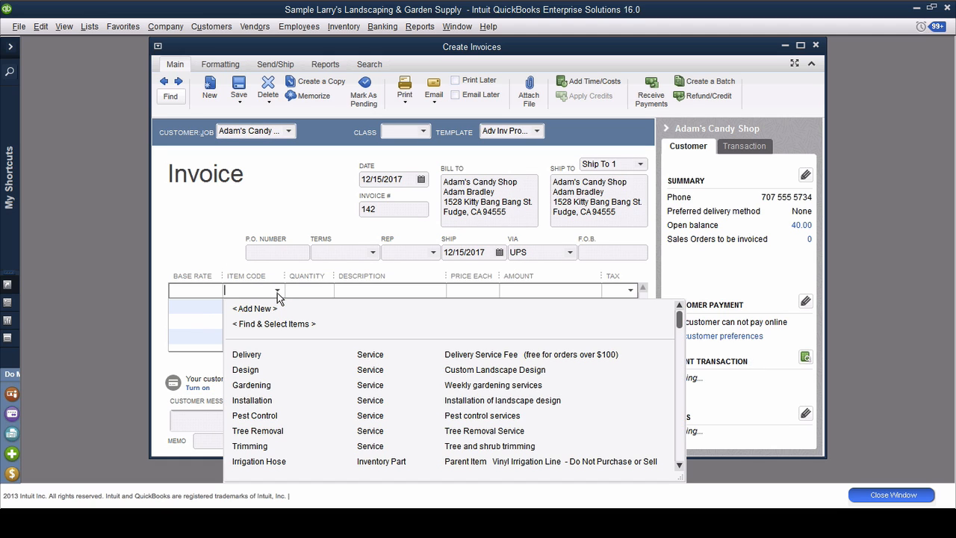
pyautogui.click(246, 370)
# Step: Set the price of the invoice's Design line to 3,000.00
pyautogui.click(472, 290)
pyautogui.write('3000')
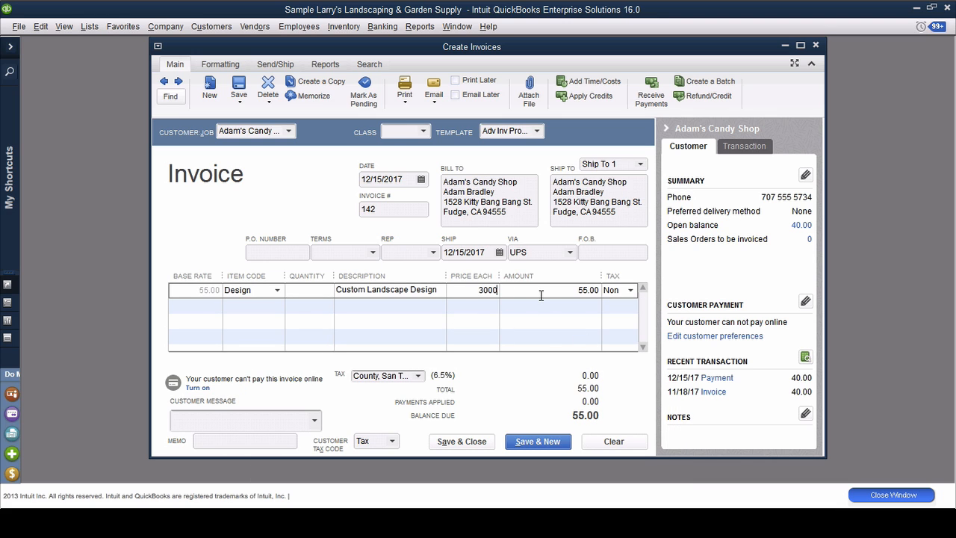
pyautogui.press('Tab')
pyautogui.click(487, 248)
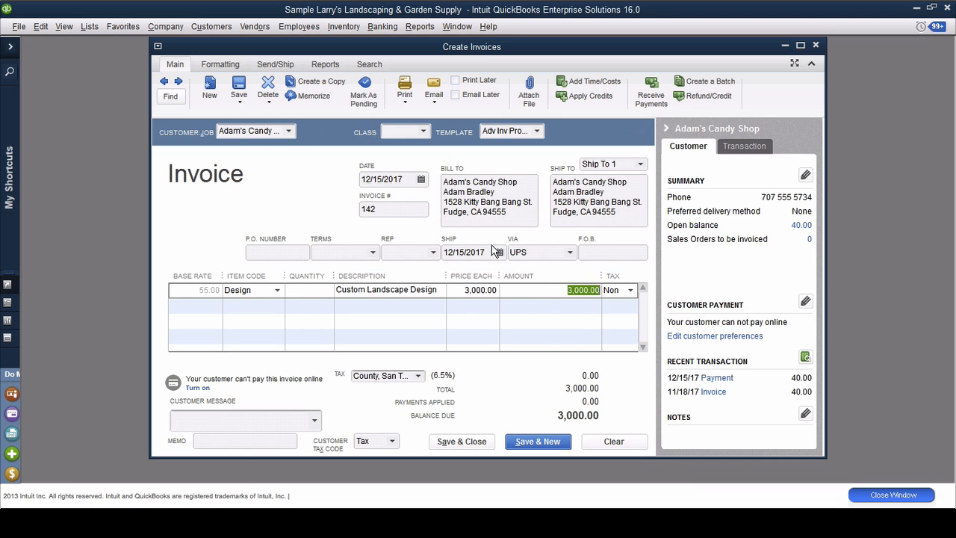
# Step: Assign sales rep HG to the invoice, then save and close it, keeping the rep for this customer's future transactions
pyautogui.click(431, 253)
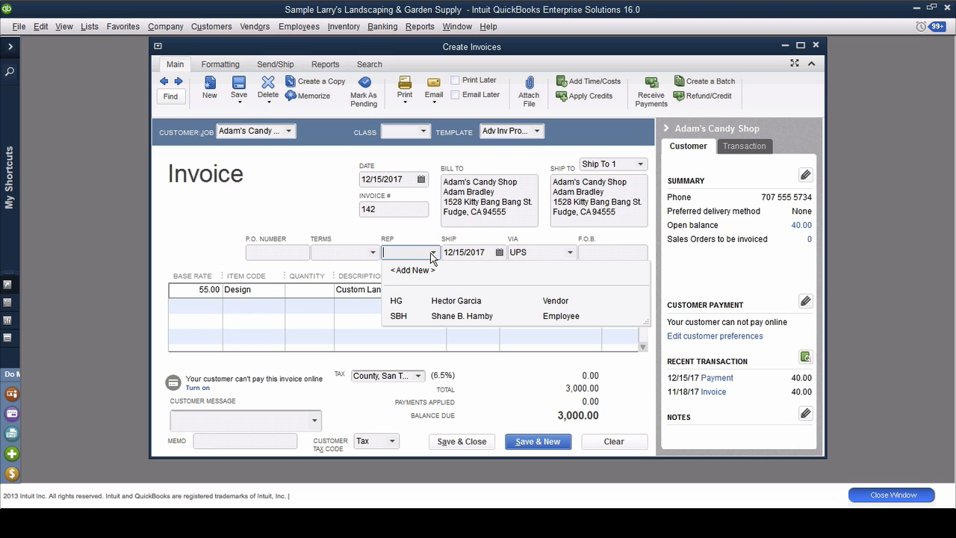
pyautogui.click(404, 302)
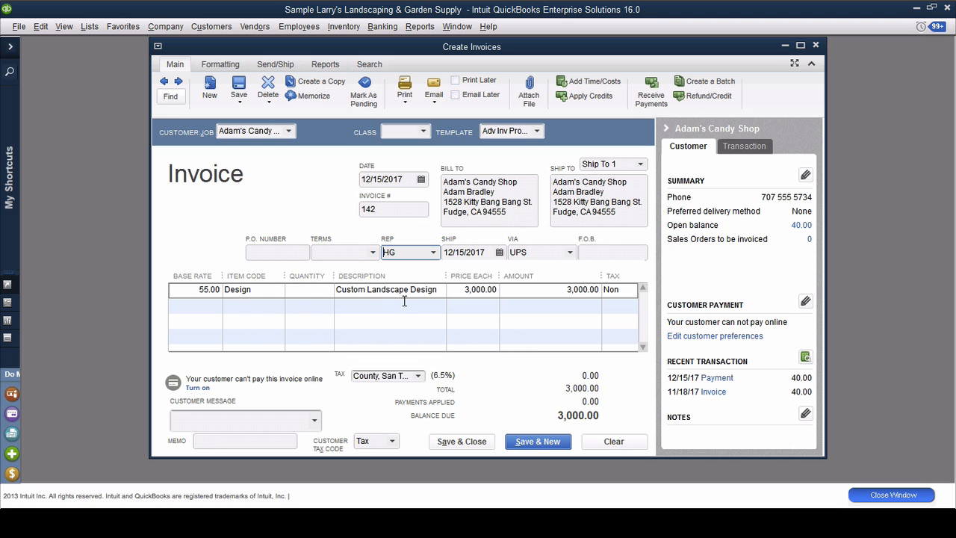
pyautogui.click(480, 447)
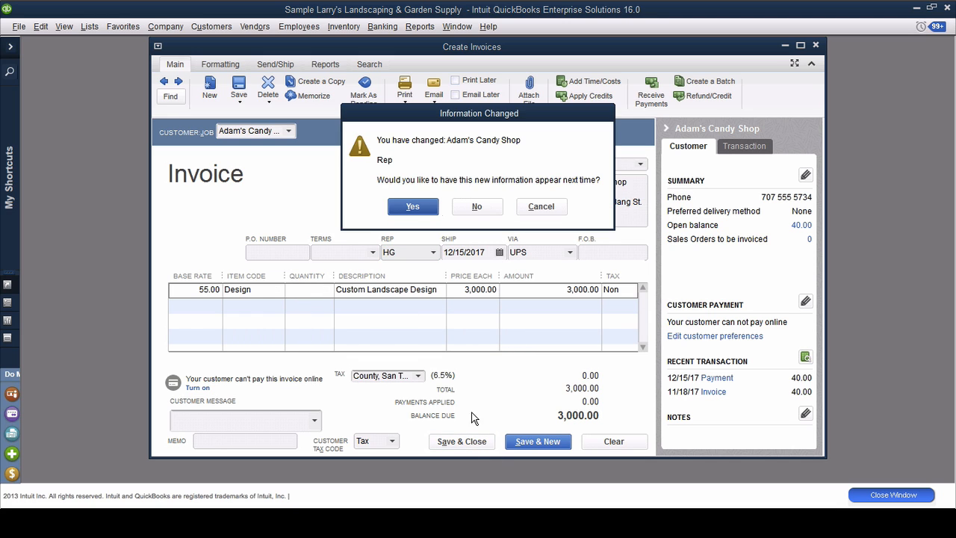
pyautogui.click(404, 206)
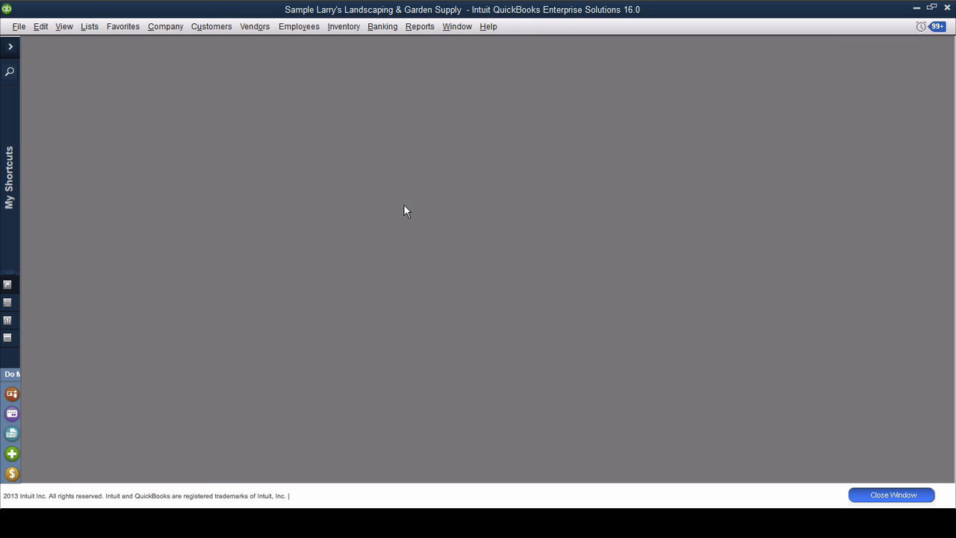
# Step: Open the Profit & Loss Detail report
pyautogui.click(419, 26)
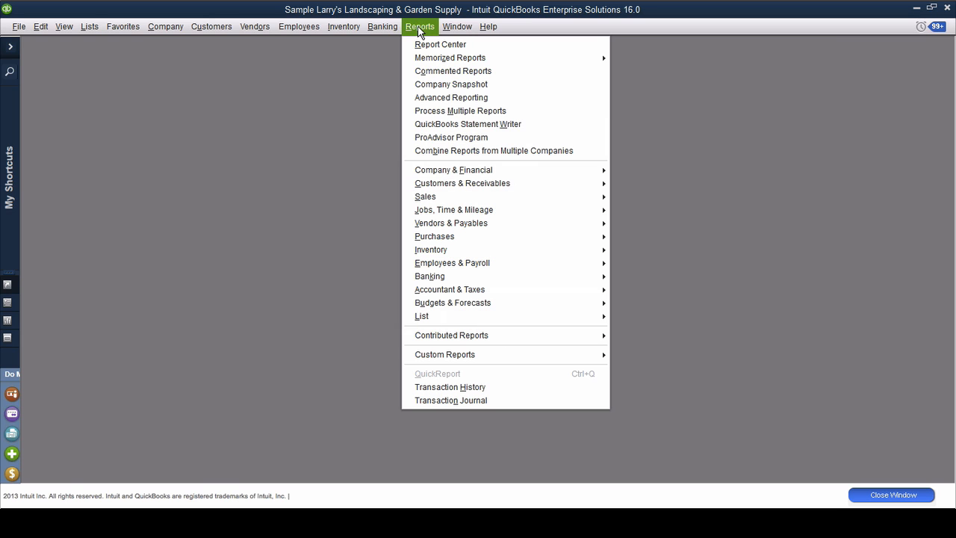
pyautogui.moveTo(470, 172)
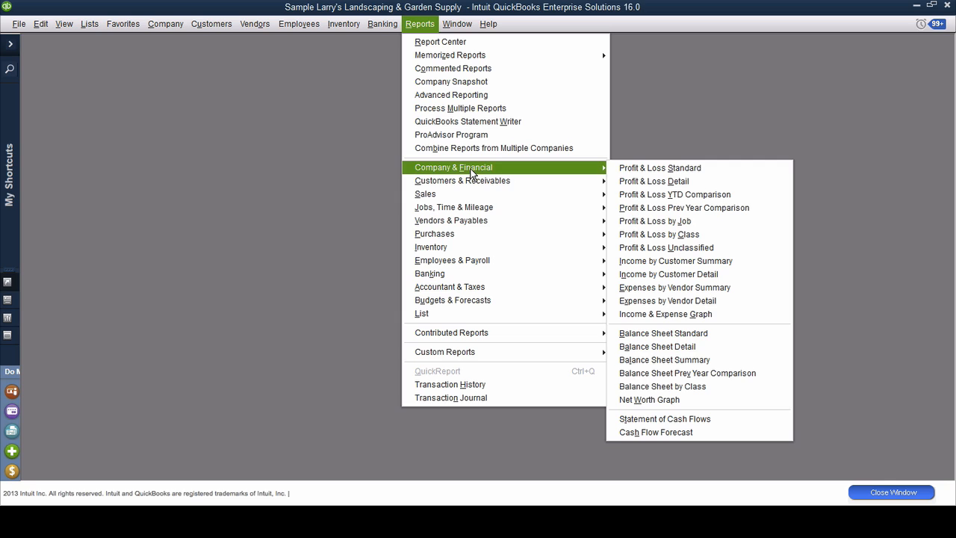
pyautogui.click(669, 184)
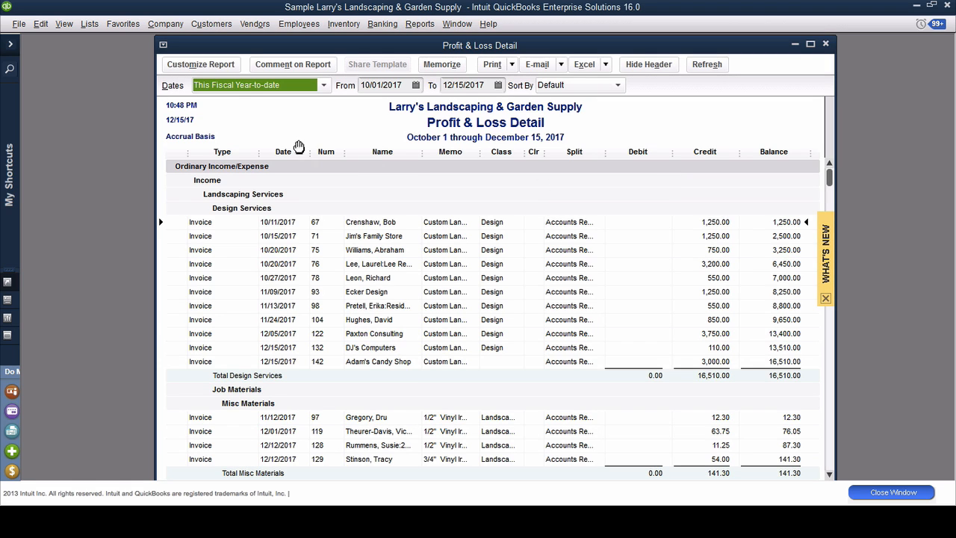
# Step: Filter the Profit & Loss Detail report by sales rep HG and apply the filter
pyautogui.click(195, 66)
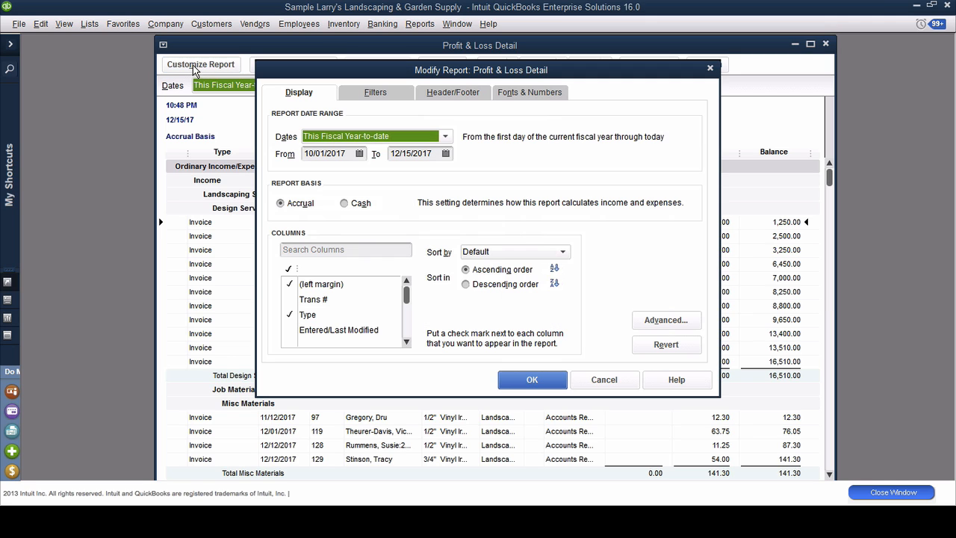
pyautogui.click(373, 96)
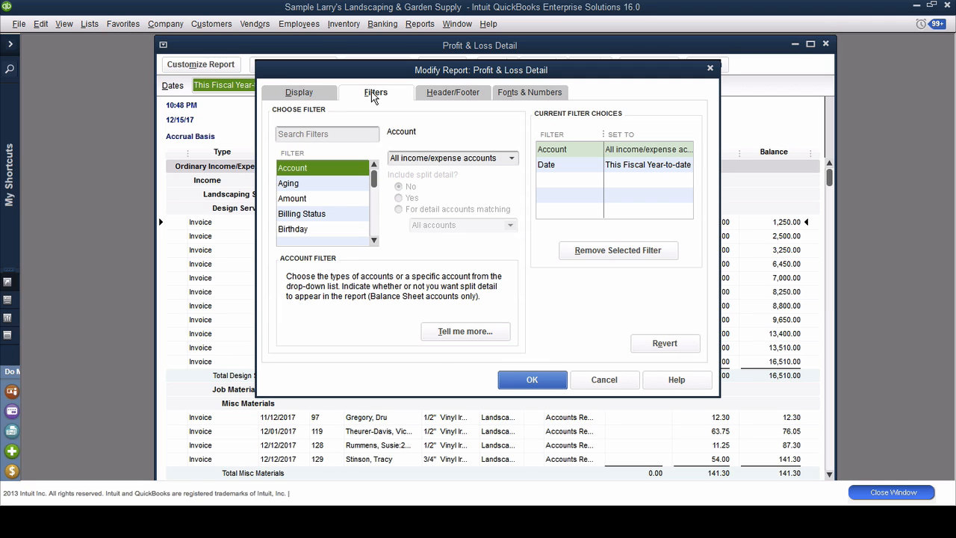
pyautogui.click(309, 224)
pyautogui.press('r')
pyautogui.press('e')
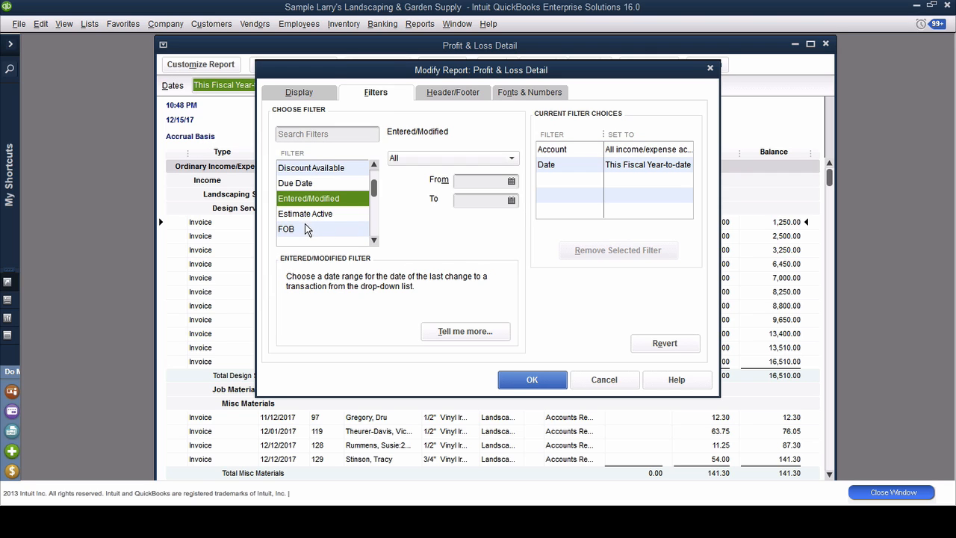
pyautogui.press('r')
pyautogui.click(304, 214)
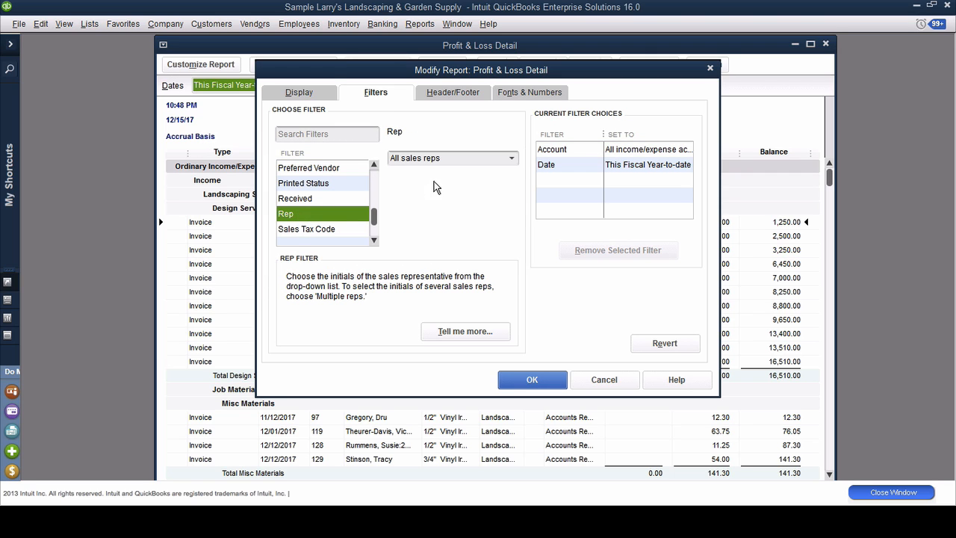
pyautogui.click(513, 161)
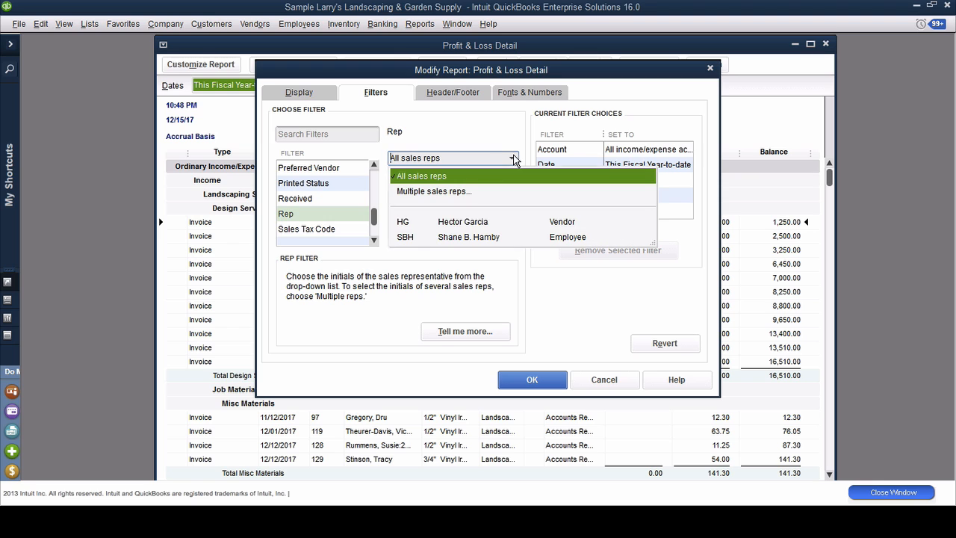
pyautogui.middleClick(462, 222)
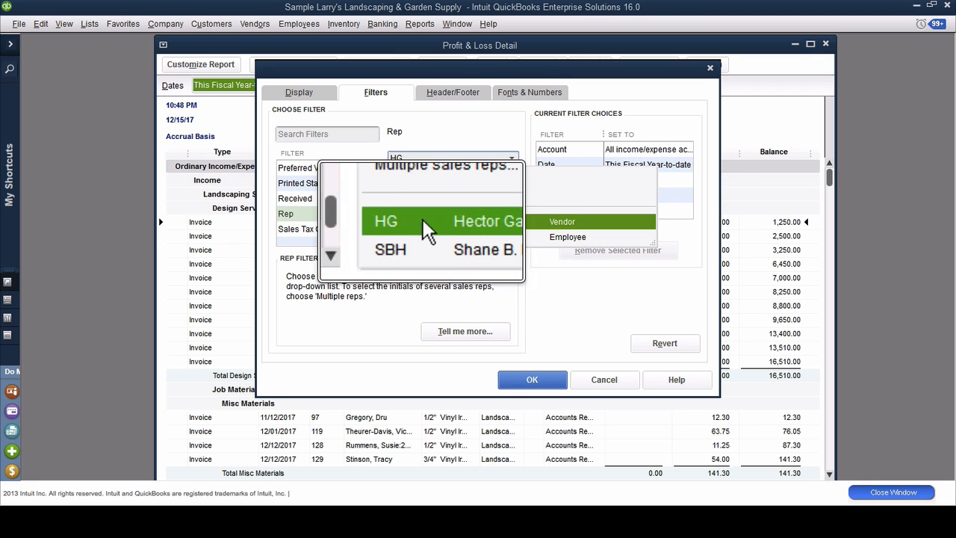
pyautogui.click(457, 218)
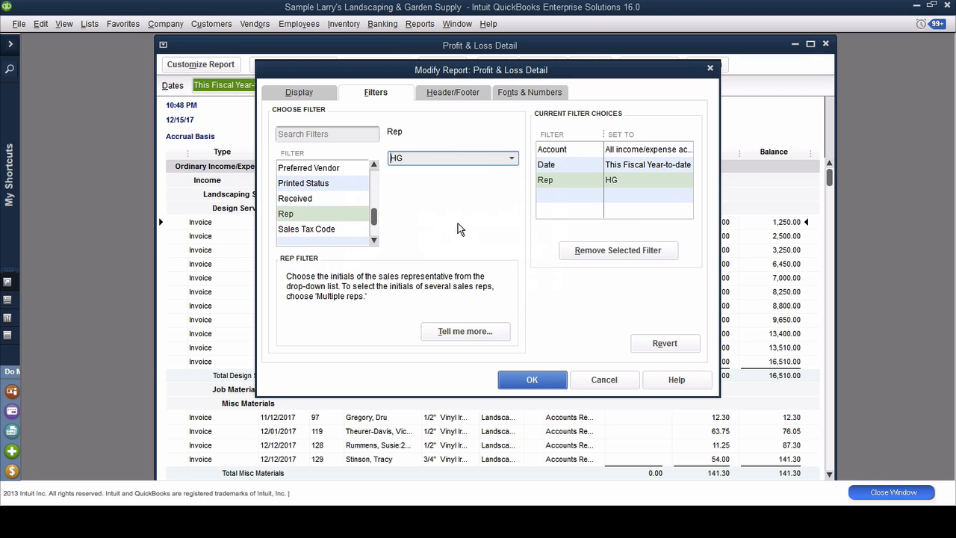
pyautogui.click(532, 379)
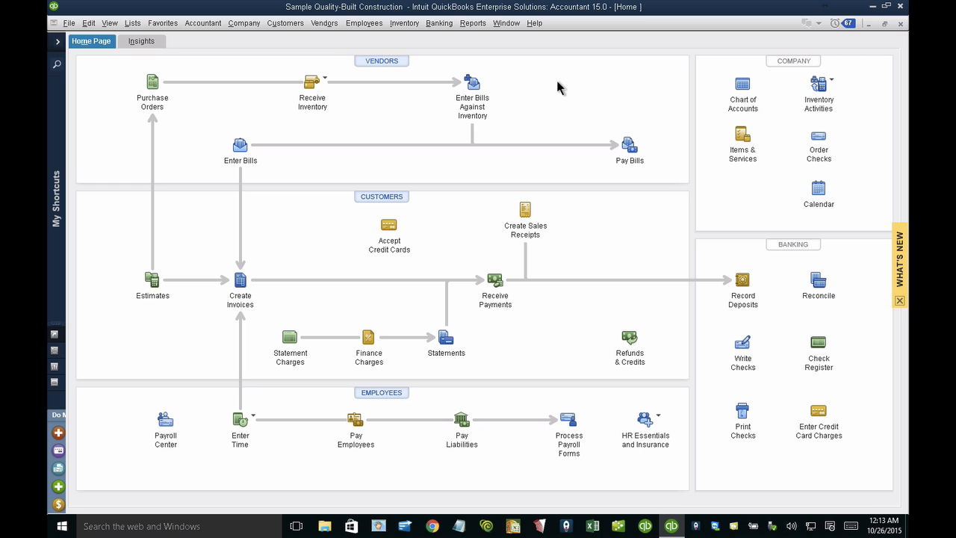
pyautogui.click(472, 23)
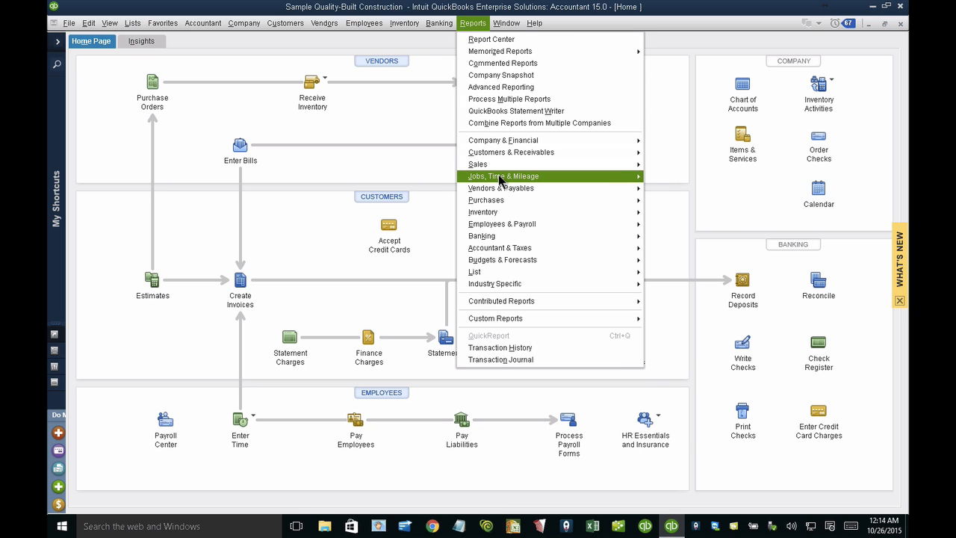
pyautogui.moveTo(500, 179)
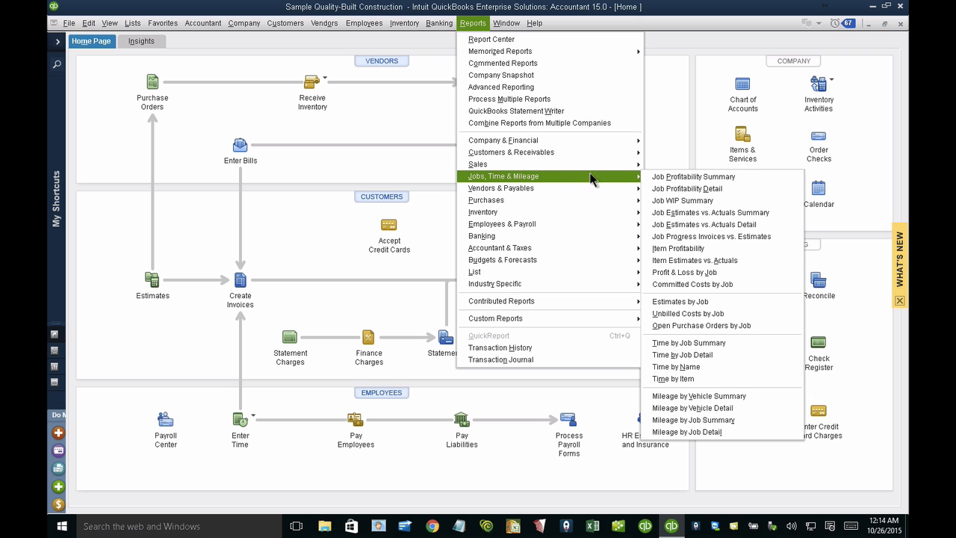
pyautogui.click(685, 201)
# Step: Open the Job Estimates vs. Actuals Summary report in the Quality-Built Construction company file
pyautogui.click(475, 24)
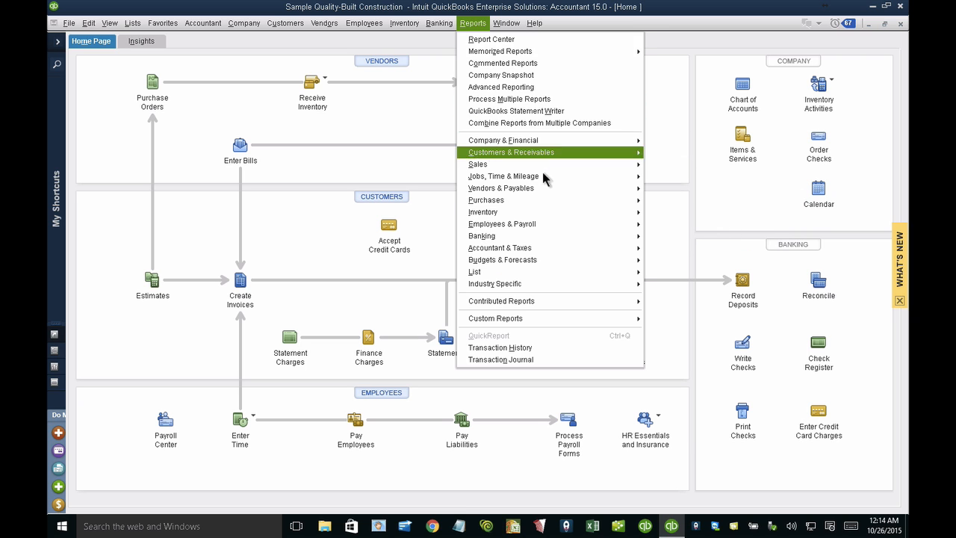
pyautogui.moveTo(548, 175)
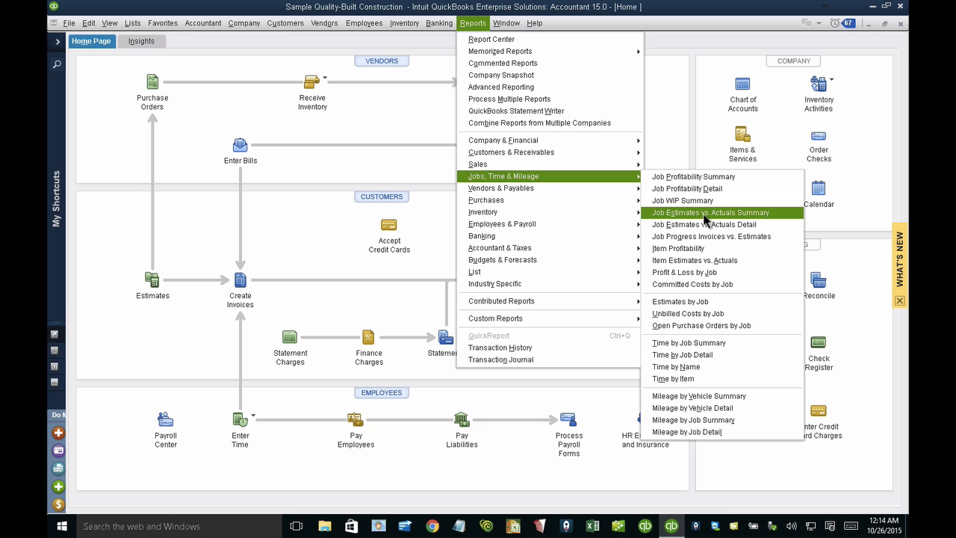
pyautogui.click(696, 215)
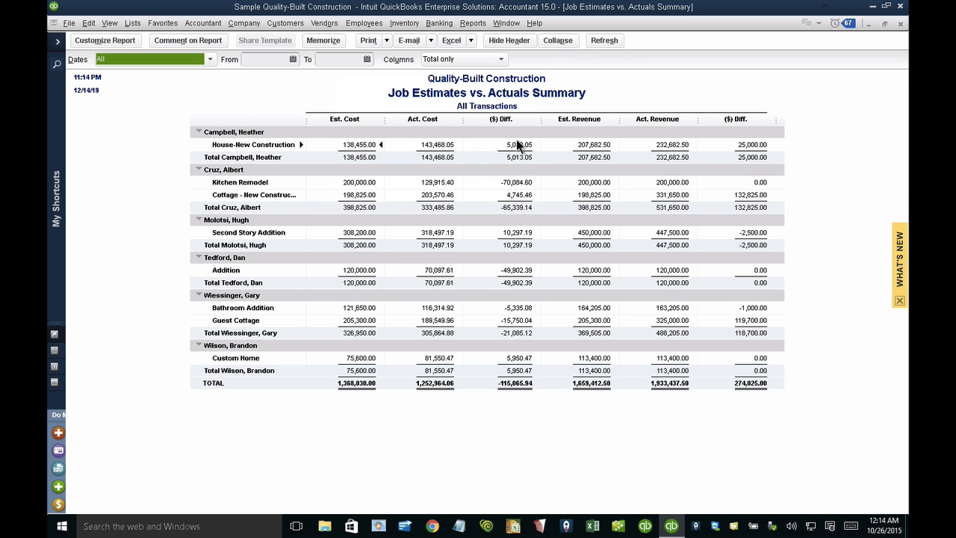
# Step: Add the % Difference subcolumns for both cost and revenue to the Job Estimates vs. Actuals Summary report
pyautogui.click(104, 40)
pyautogui.click(443, 254)
pyautogui.click(444, 274)
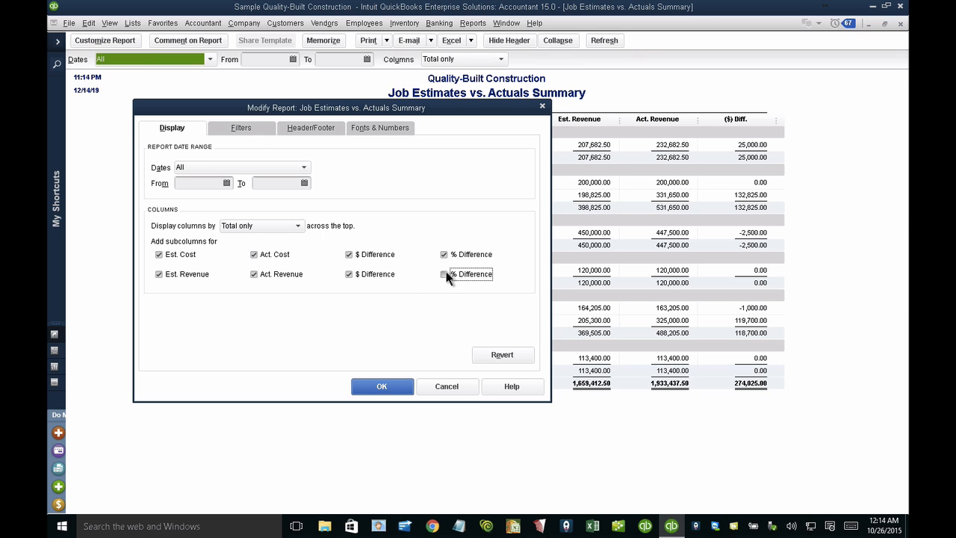
pyautogui.click(395, 388)
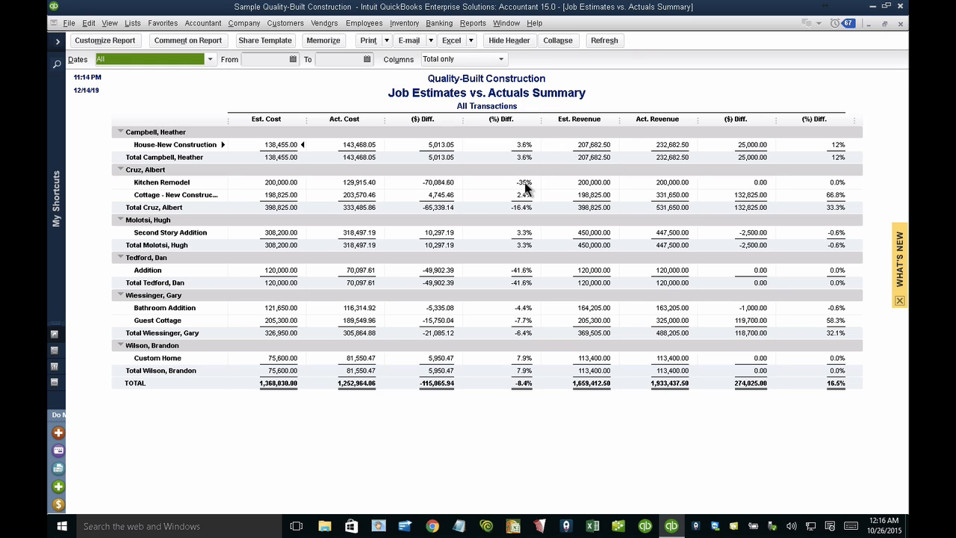
# Step: Open the Job WIP Summary report and drill down from the Kitchen Remodel job's estimated cost to its underlying estimate
pyautogui.click(478, 28)
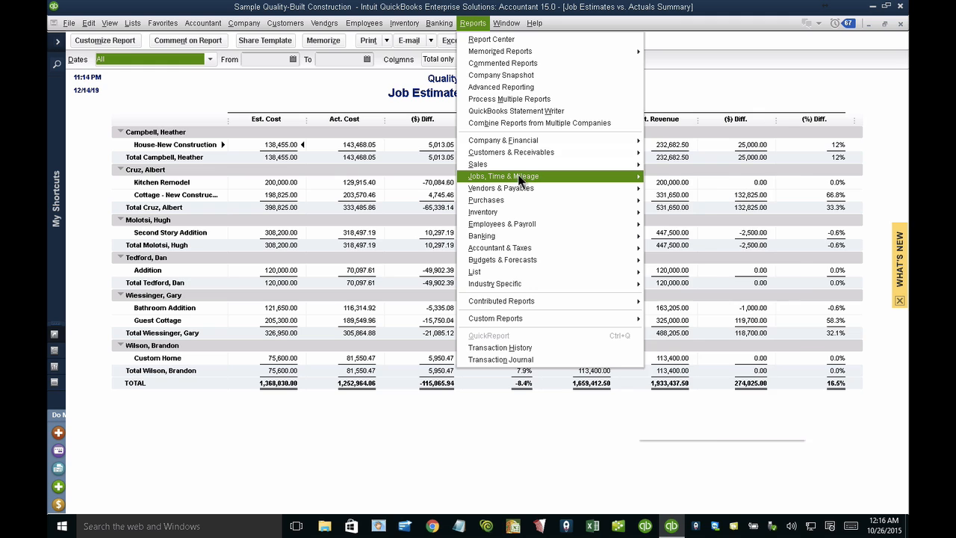
pyautogui.moveTo(517, 176)
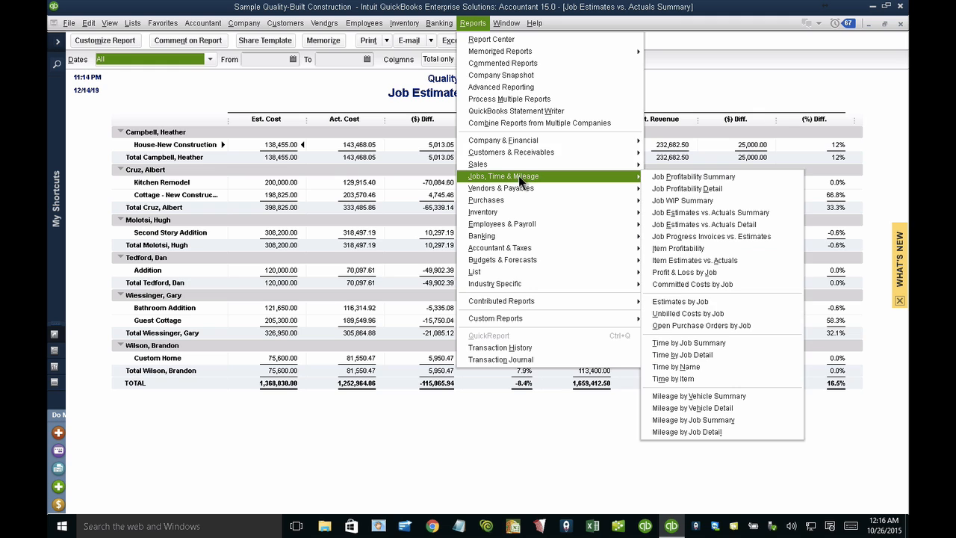
pyautogui.click(692, 203)
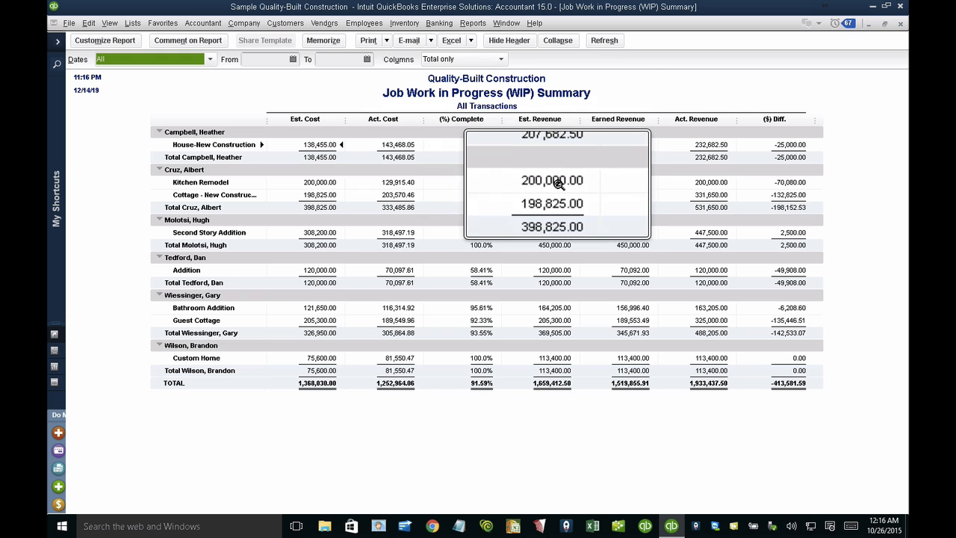
pyautogui.doubleClick(317, 181)
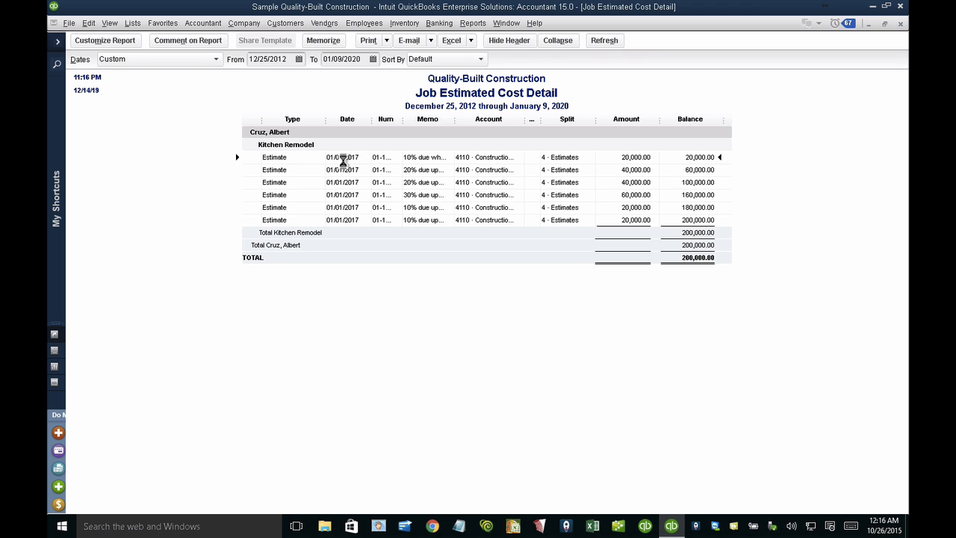
pyautogui.doubleClick(343, 158)
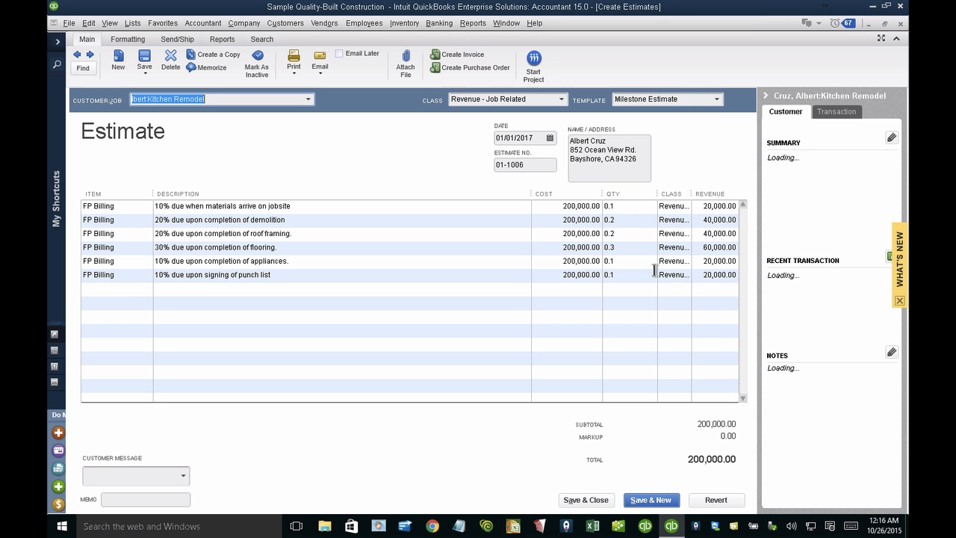
# Step: Set the cost of the estimate line for signing of the punch list to 500,000
pyautogui.click(556, 275)
pyautogui.write('500,000')
pyautogui.press('Tab')
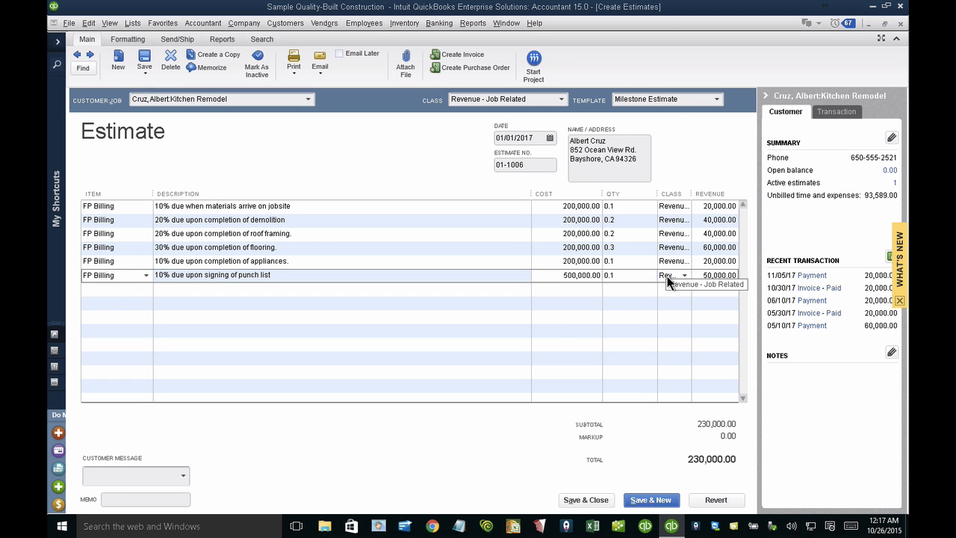
pyautogui.click(481, 241)
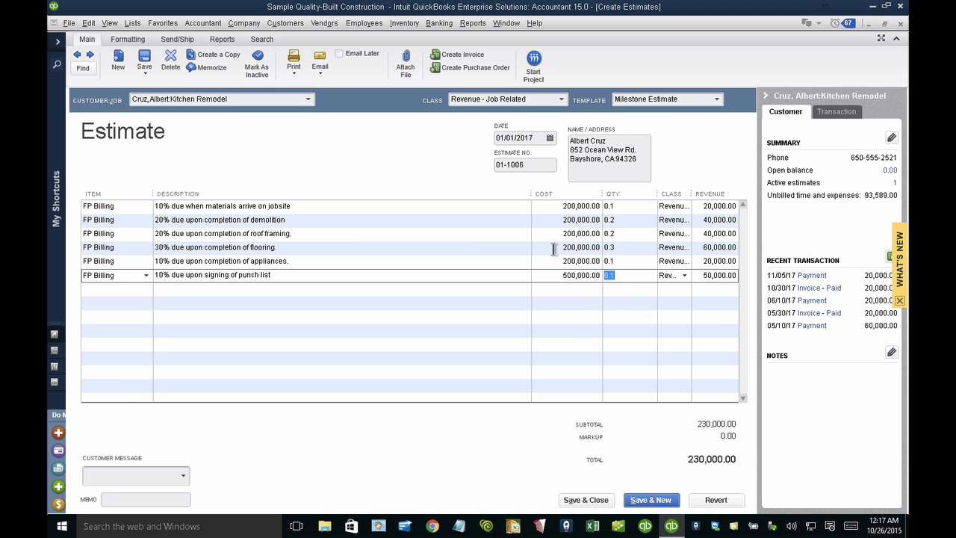
# Step: Set the cost of the estimate line for completion of flooring to 700,000
pyautogui.click(556, 249)
pyautogui.write('7000000')
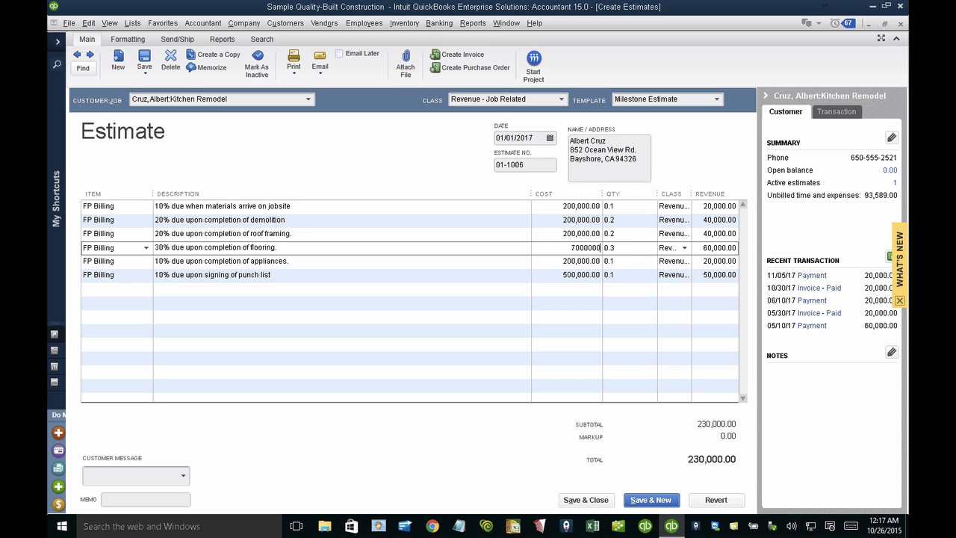
pyautogui.press('Tab')
pyautogui.doubleClick(559, 247)
pyautogui.click(570, 250)
pyautogui.press('BackSpace')
pyautogui.click(560, 293)
# Step: Save and close the estimate, recording the changes without adding a change order, and close the spelling check
pyautogui.click(604, 502)
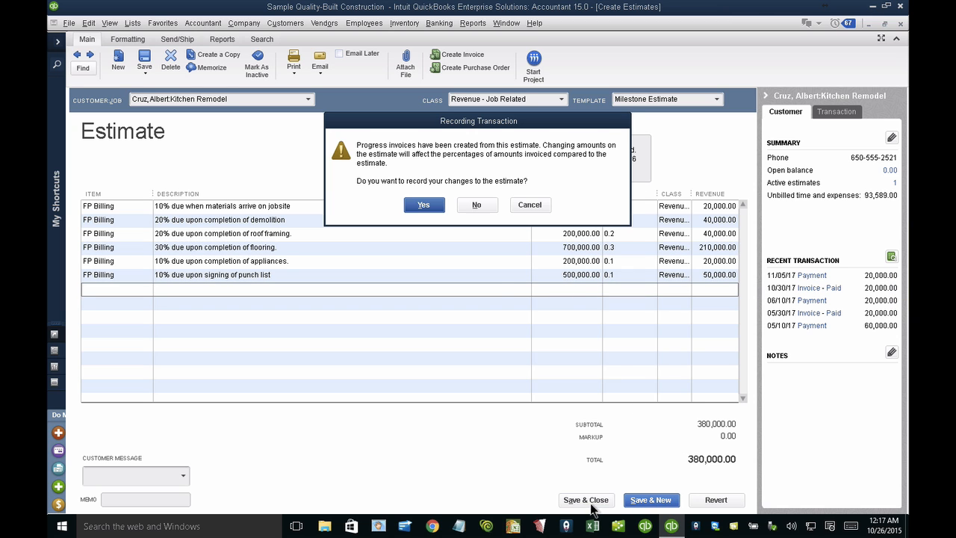
pyautogui.click(423, 202)
pyautogui.click(451, 239)
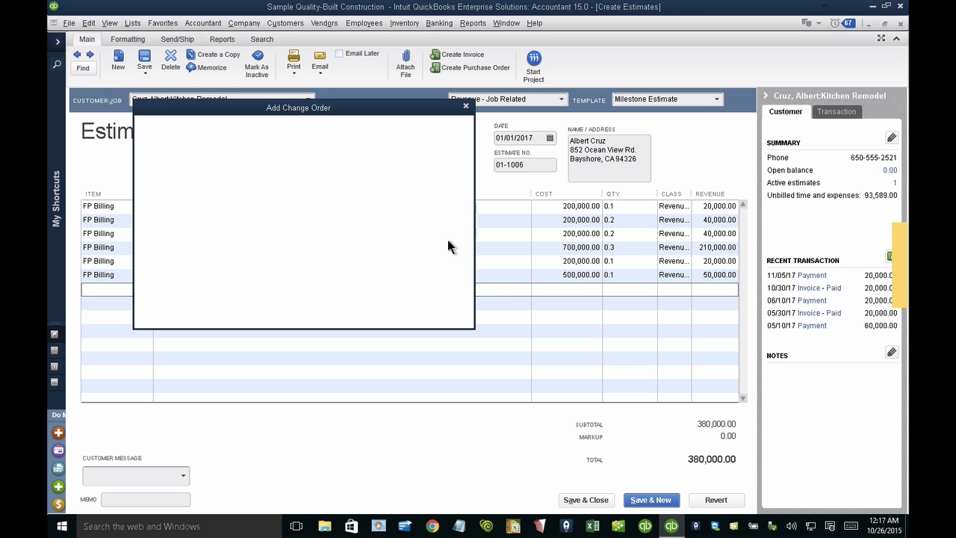
pyautogui.click(360, 312)
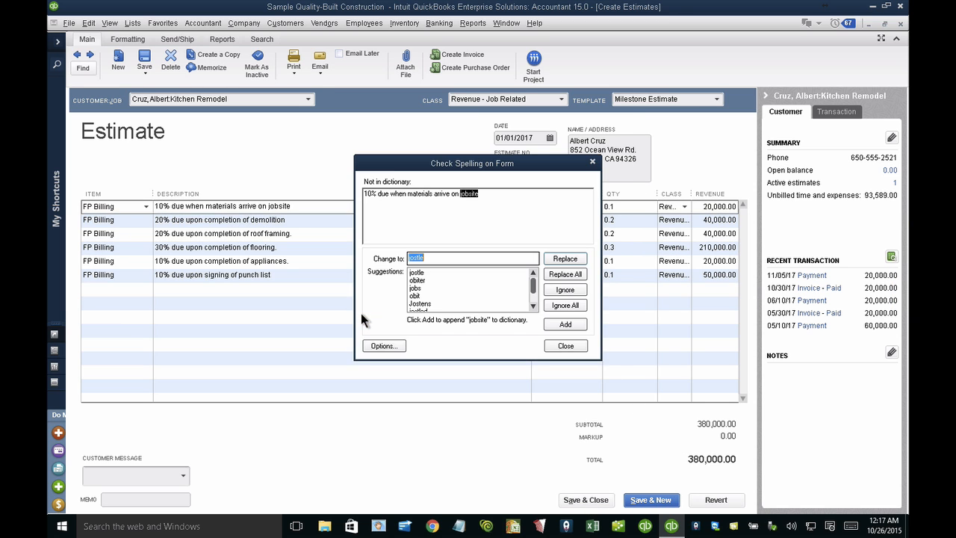
pyautogui.click(555, 346)
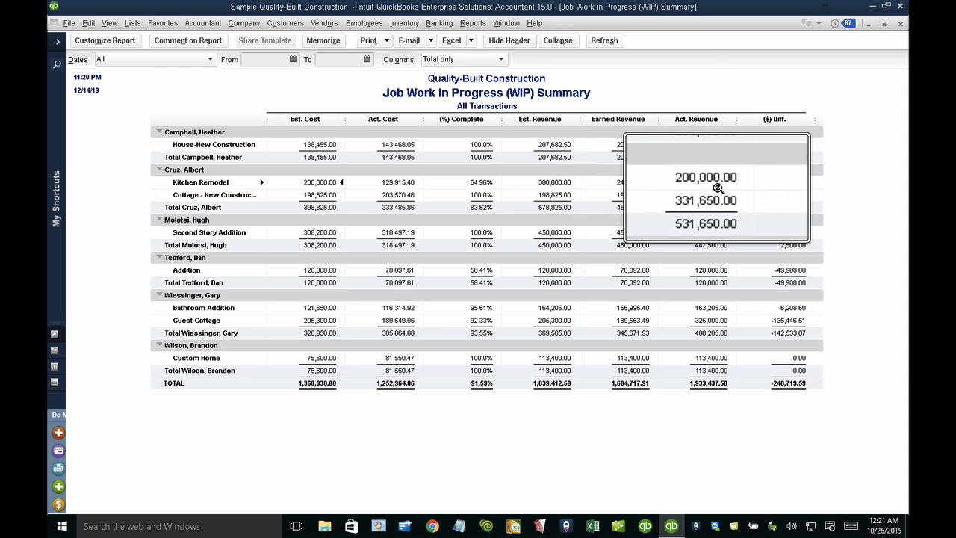
# Step: Open the Job Estimates vs. Actuals Summary report and add the % Difference subcolumns for both cost and revenue
pyautogui.press('super+Escape')
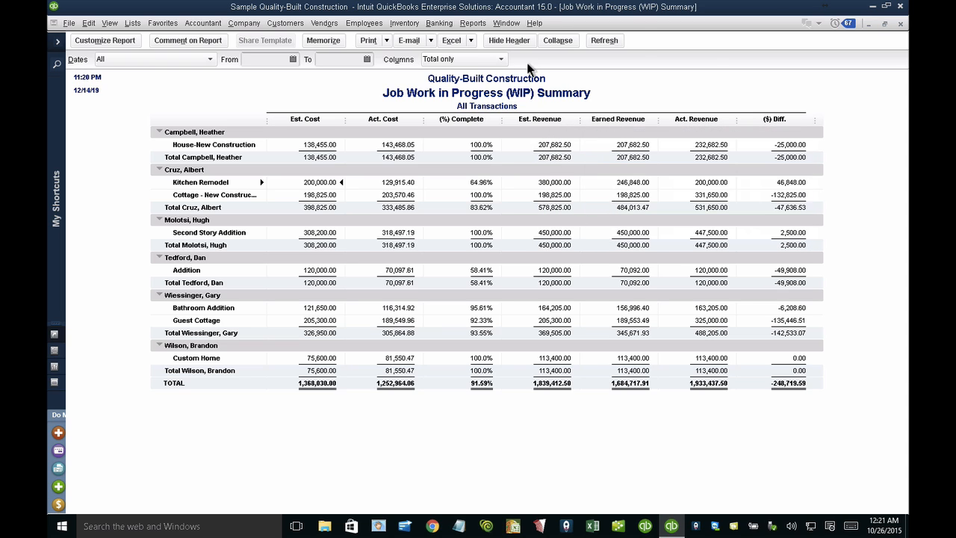
pyautogui.click(472, 24)
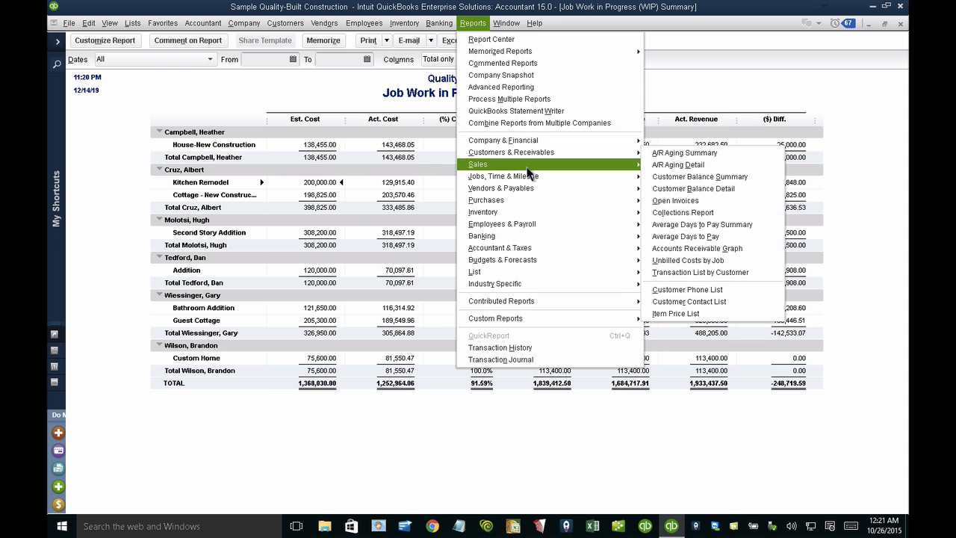
pyautogui.moveTo(526, 176)
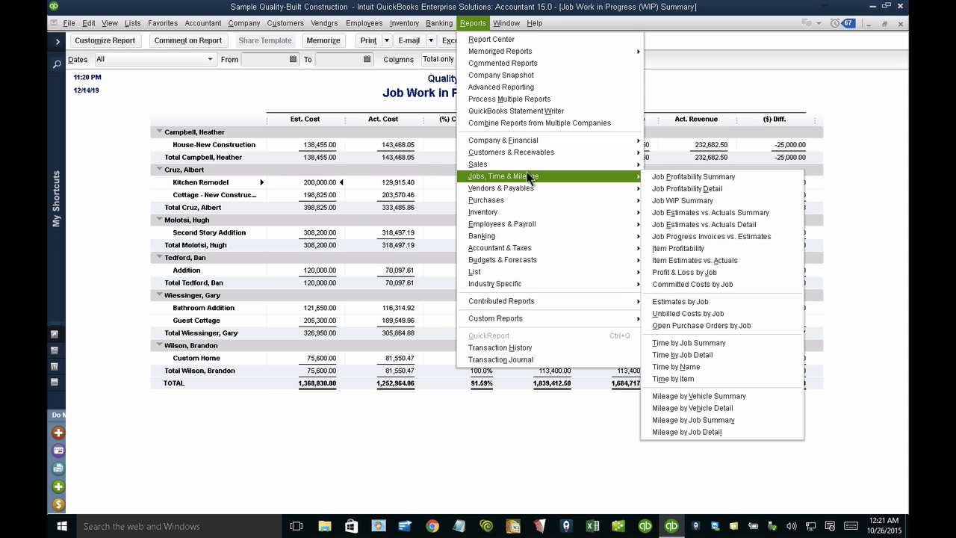
pyautogui.click(697, 214)
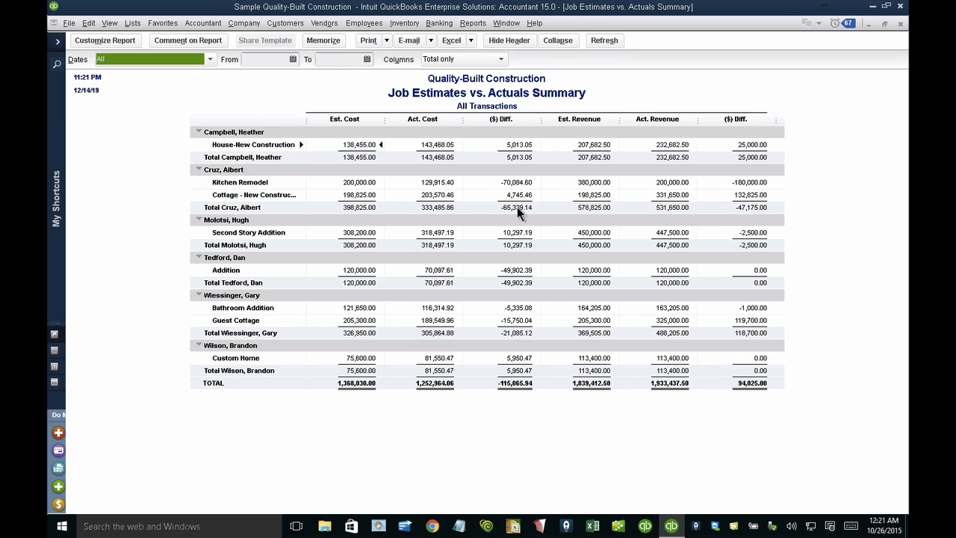
pyautogui.click(112, 40)
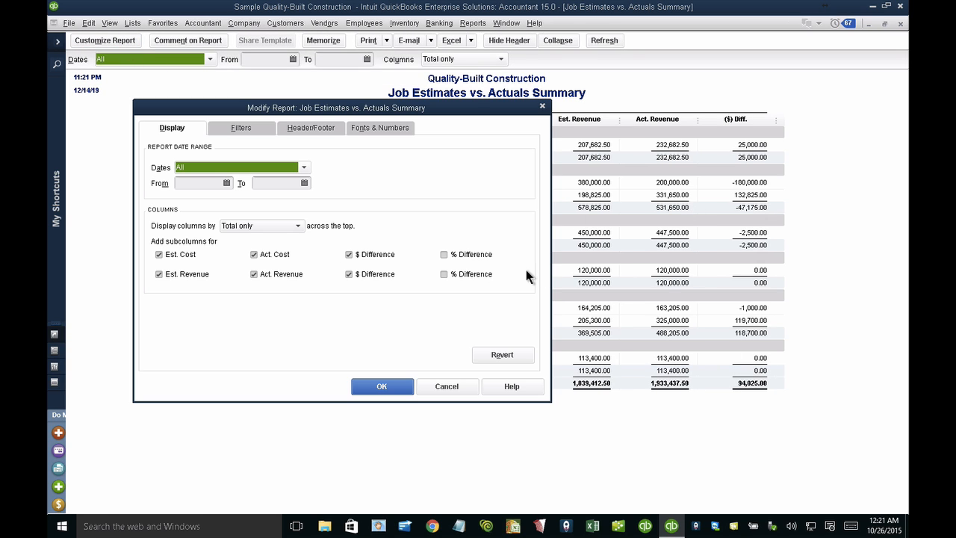
pyautogui.click(381, 386)
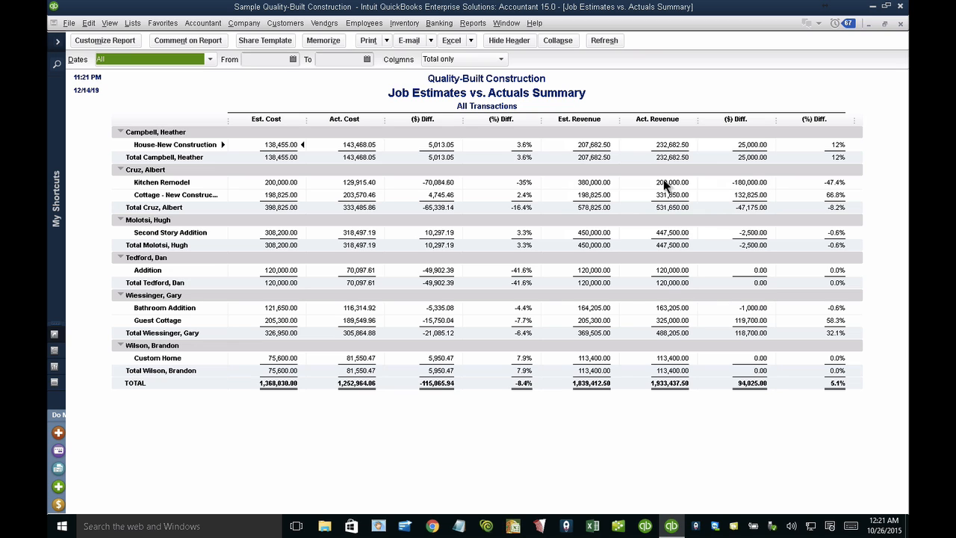
# Step: Open the Committed Costs by Job report for the jobs
pyautogui.click(478, 23)
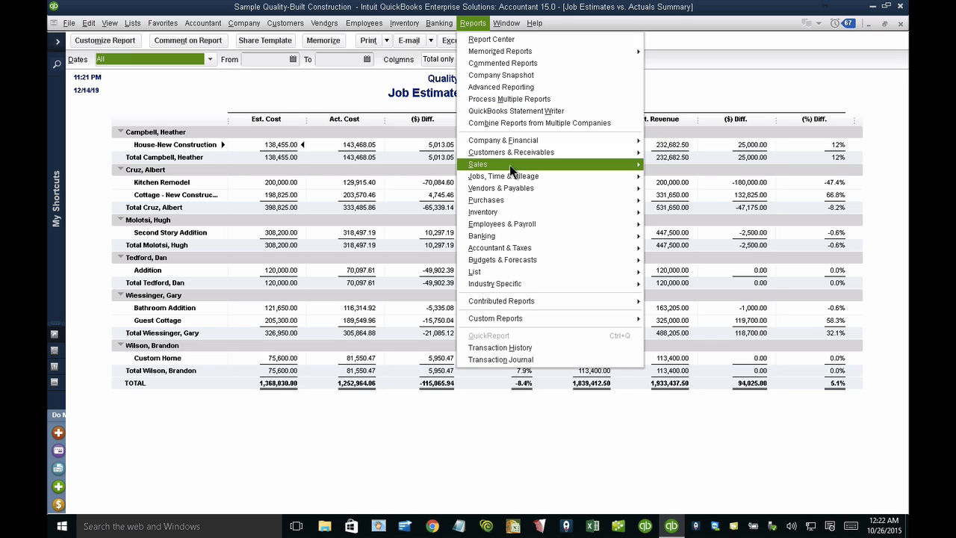
pyautogui.moveTo(511, 176)
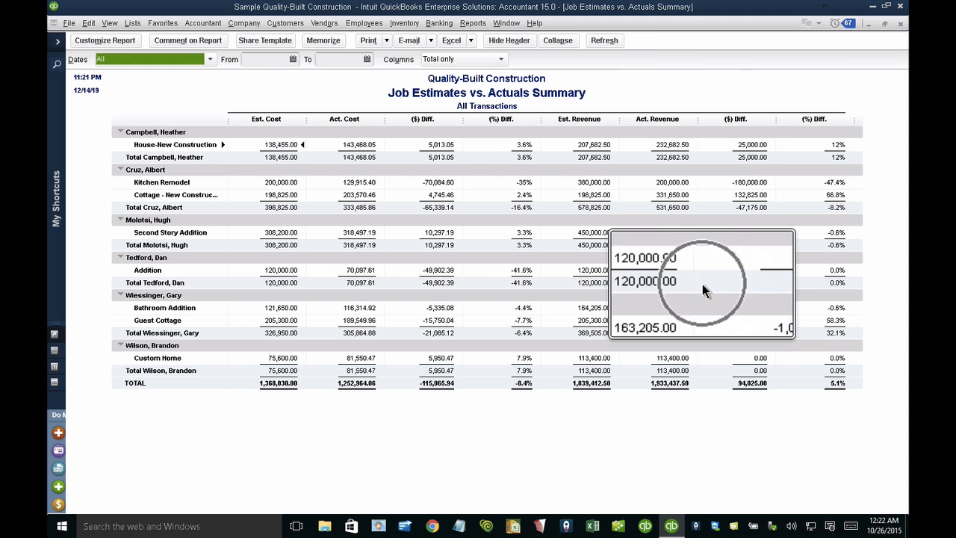
pyautogui.click(473, 25)
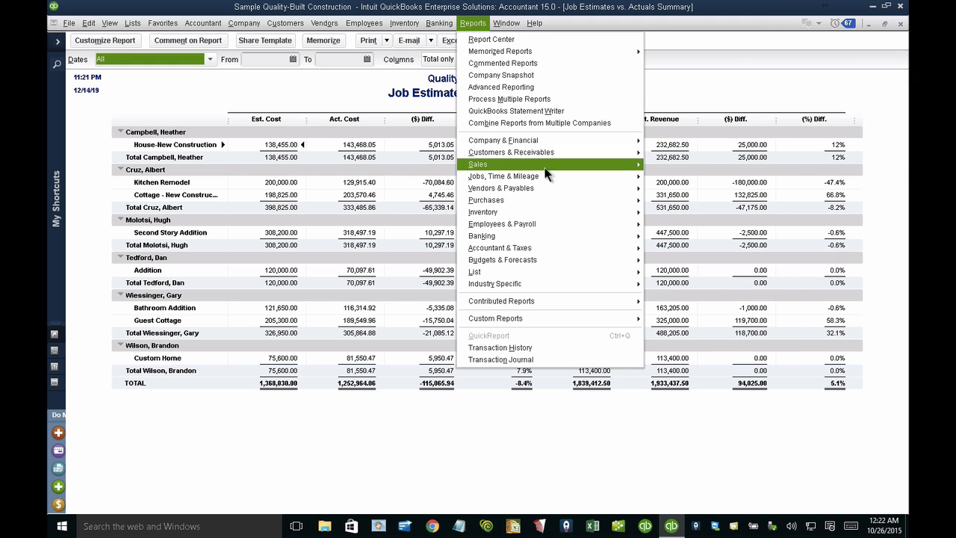
pyautogui.moveTo(546, 176)
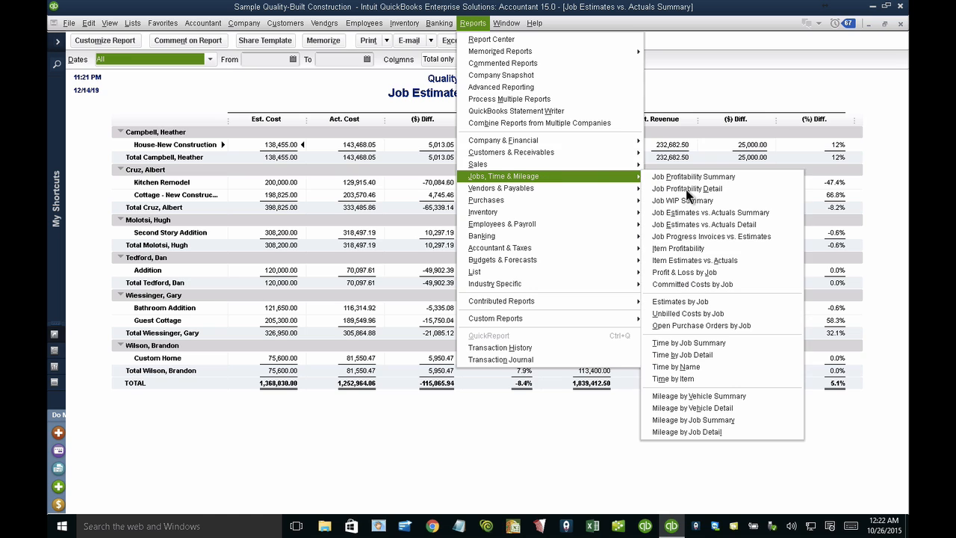
pyautogui.click(698, 287)
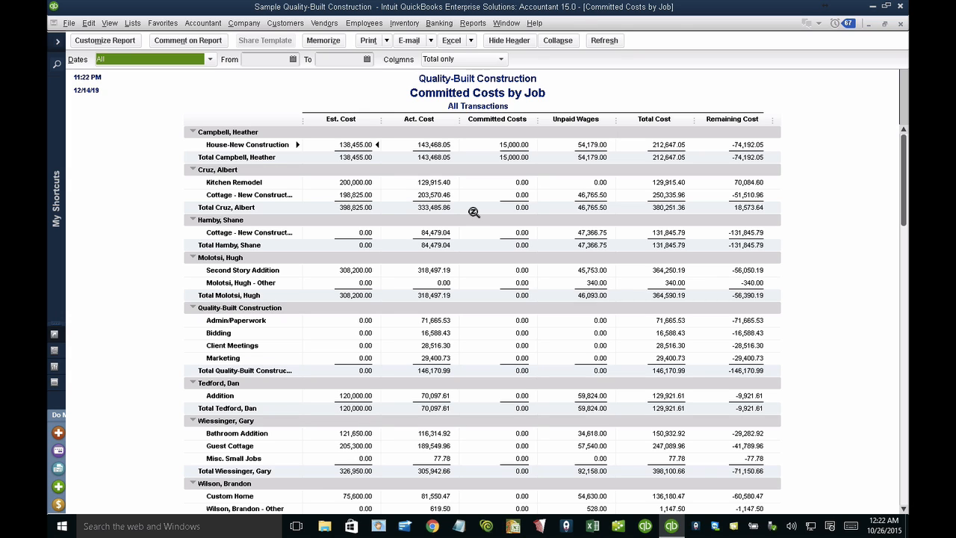
# Step: Drill down from the House-New Construction job's committed costs through the job detail to the framing purchase order
pyautogui.click(589, 146)
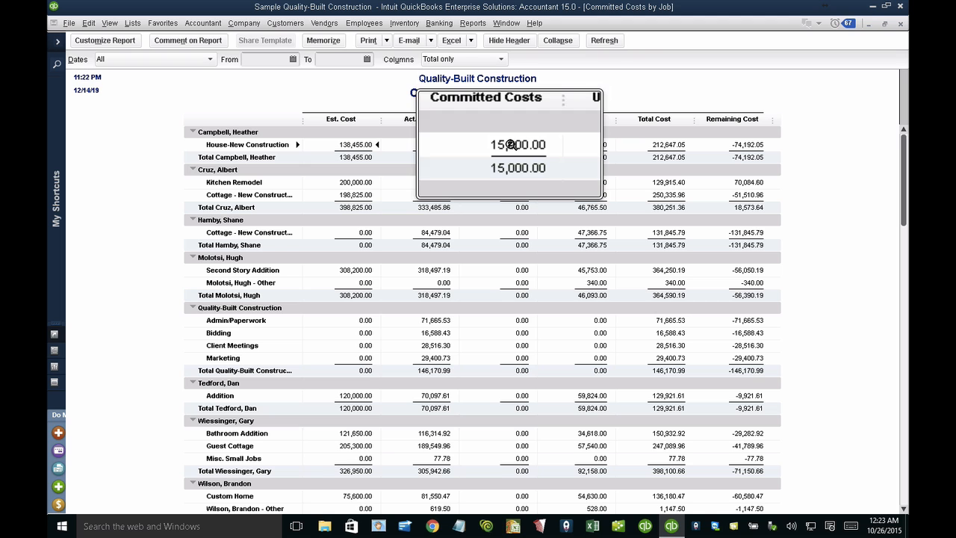
pyautogui.doubleClick(512, 144)
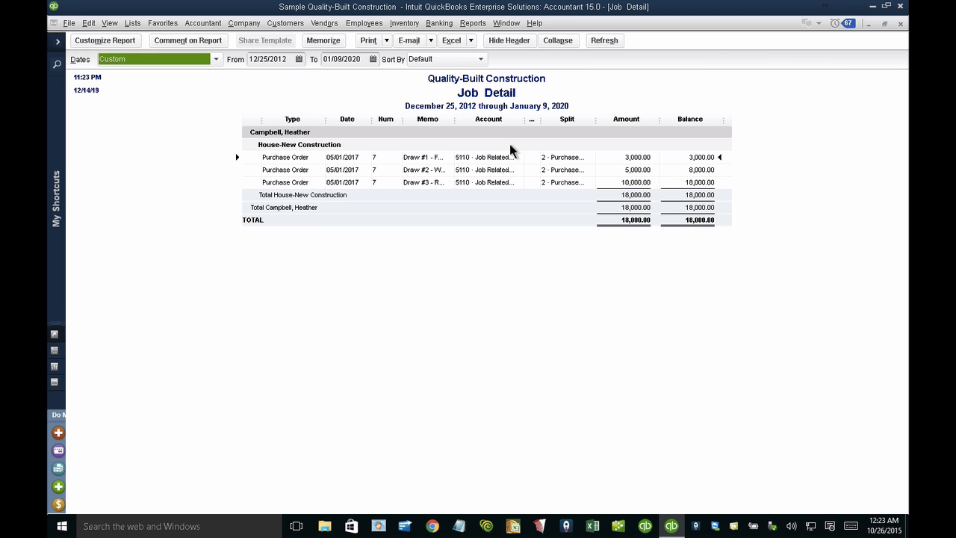
pyautogui.doubleClick(427, 157)
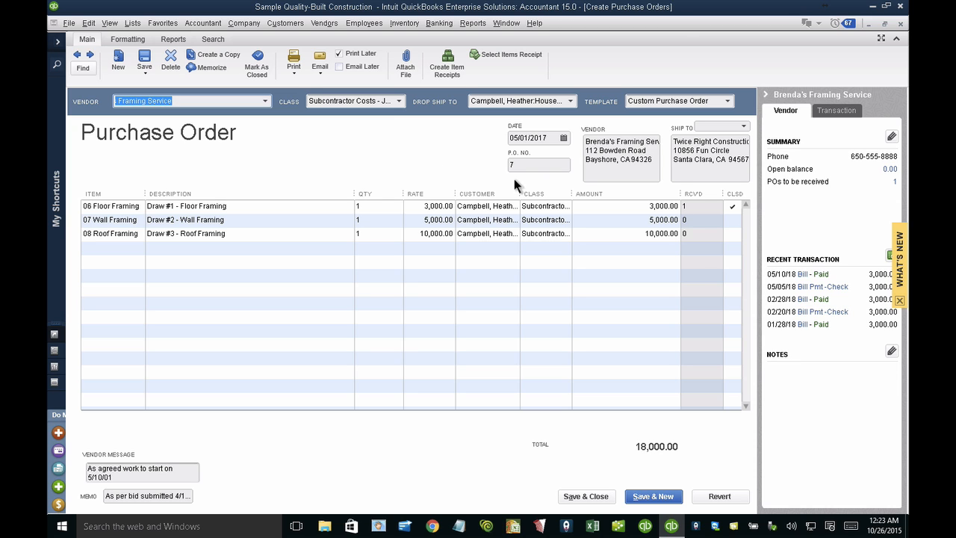
# Step: Widen the purchase order's Customer column and examine the amounts and received quantities of the framing draws
pyautogui.moveTo(521, 193); pyautogui.dragTo(572, 194)
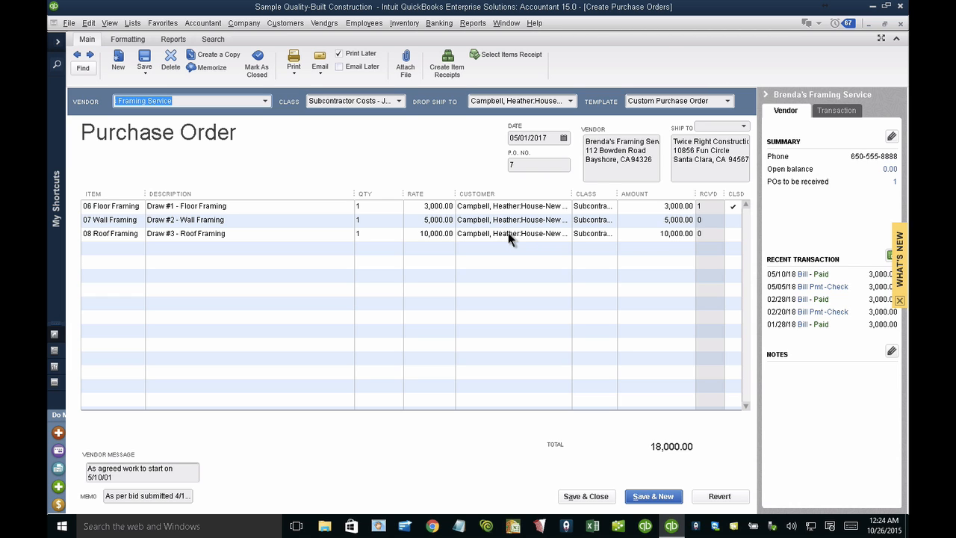
pyautogui.click(654, 217)
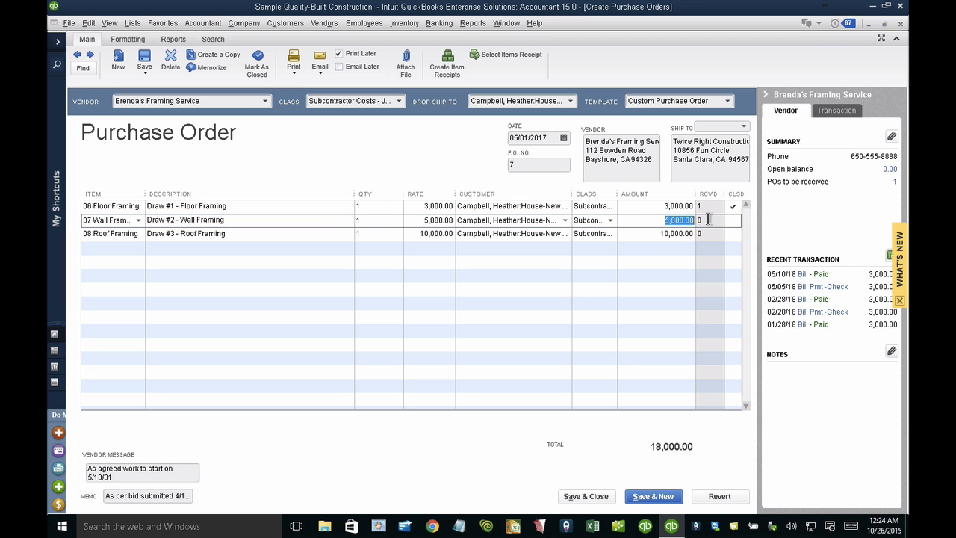
pyautogui.click(654, 234)
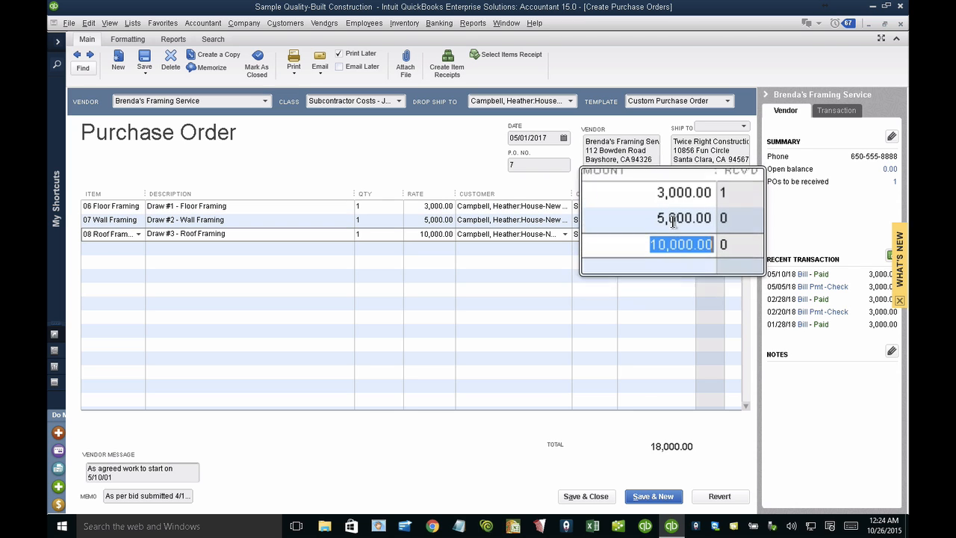
pyautogui.click(717, 207)
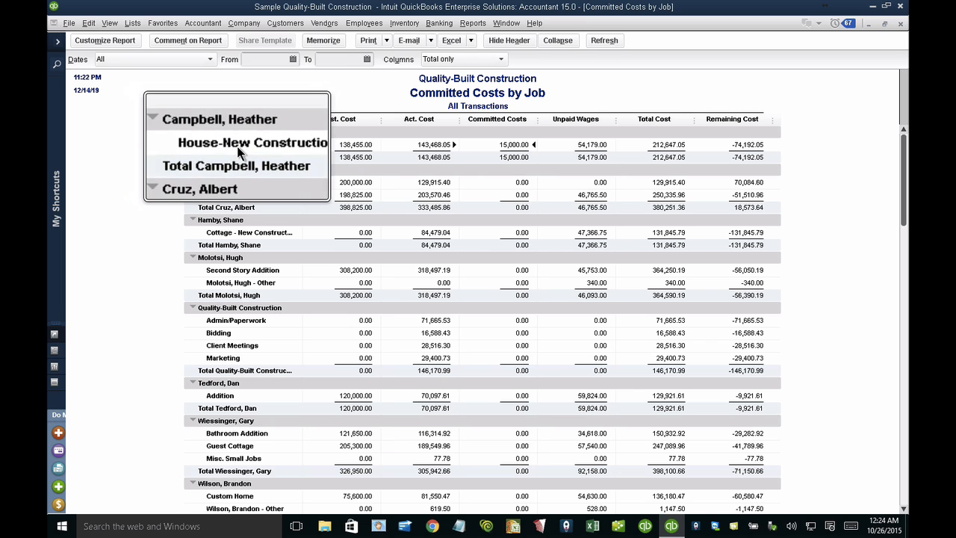
# Step: Reopen the framing purchase order from the House-New Construction job's committed costs and mark it as closed
pyautogui.doubleClick(513, 145)
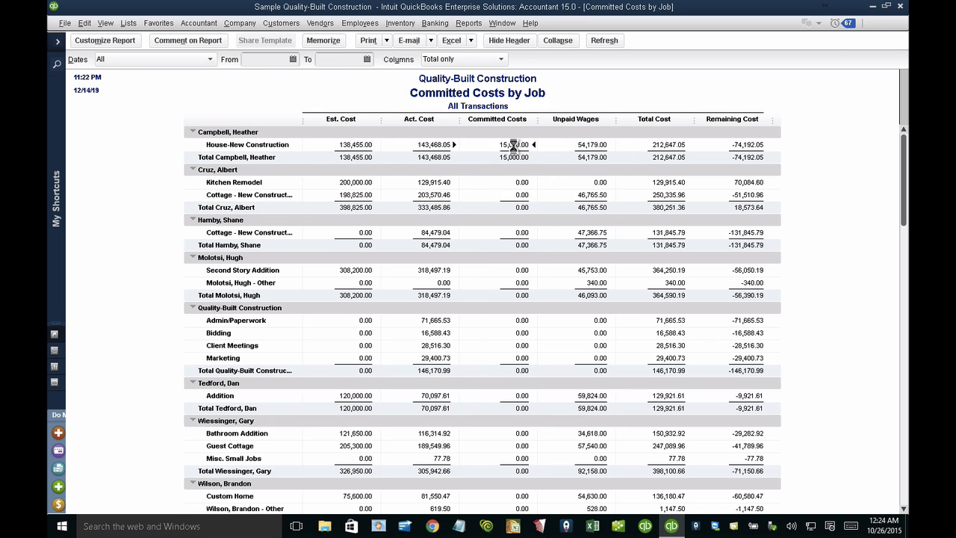
pyautogui.doubleClick(478, 158)
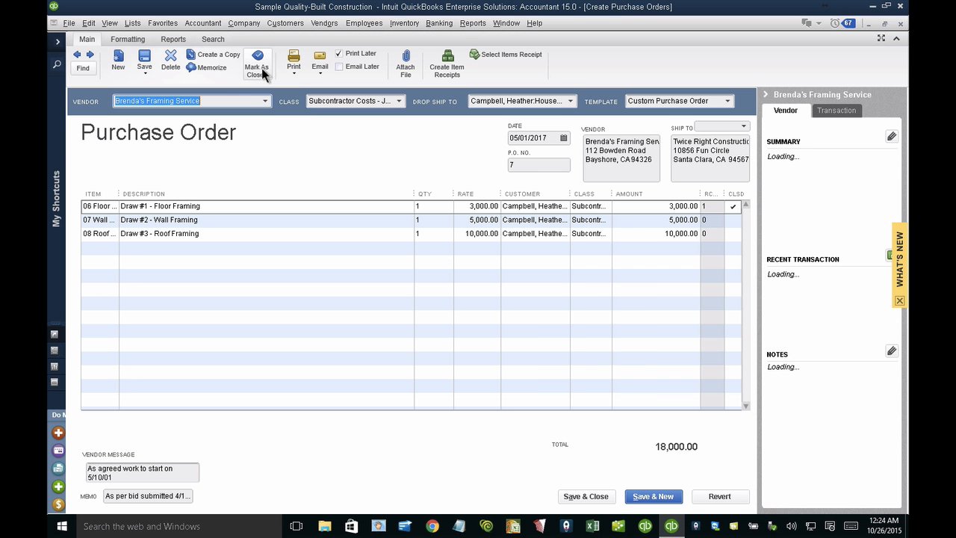
pyautogui.click(261, 72)
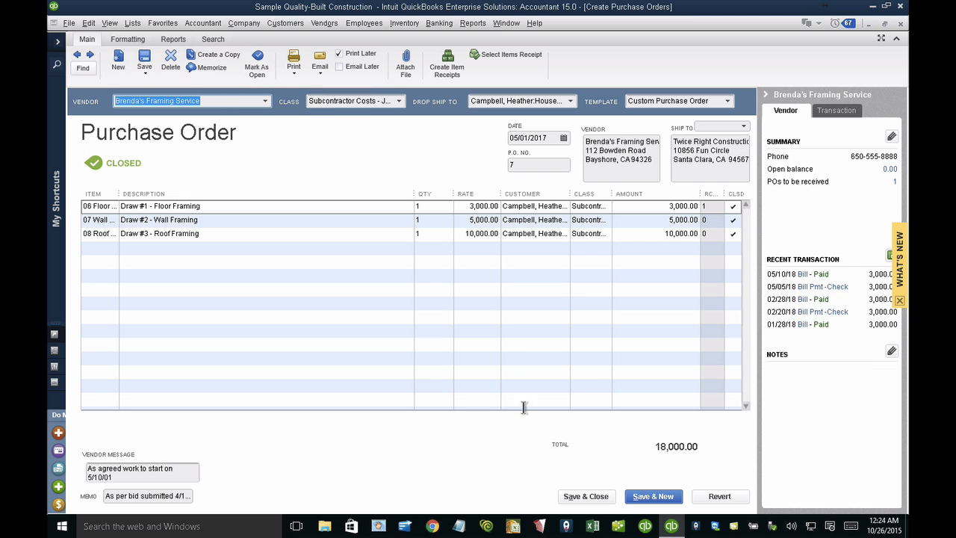
# Step: Save and close the purchase order, recording the changes, and close the Job Detail report without memorizing it
pyautogui.click(584, 497)
pyautogui.click(424, 169)
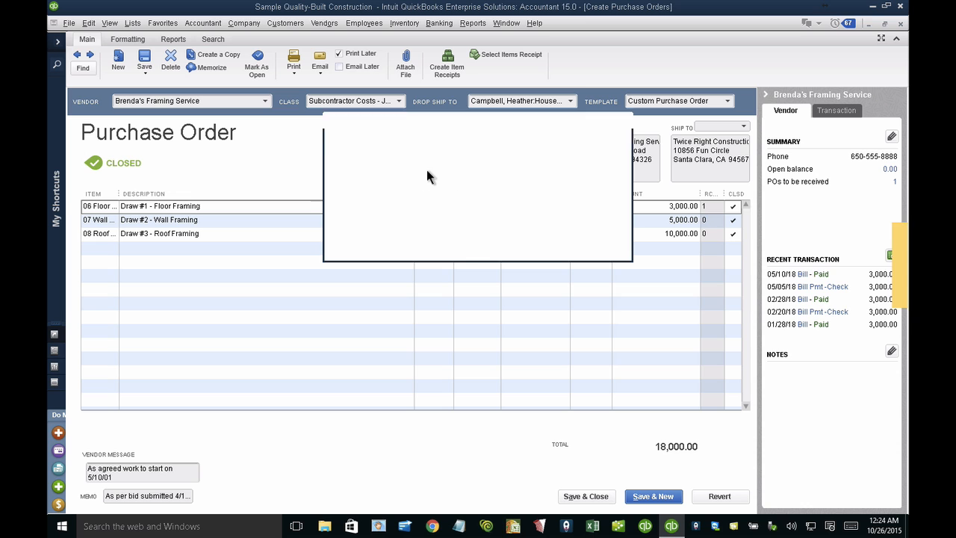
pyautogui.click(451, 240)
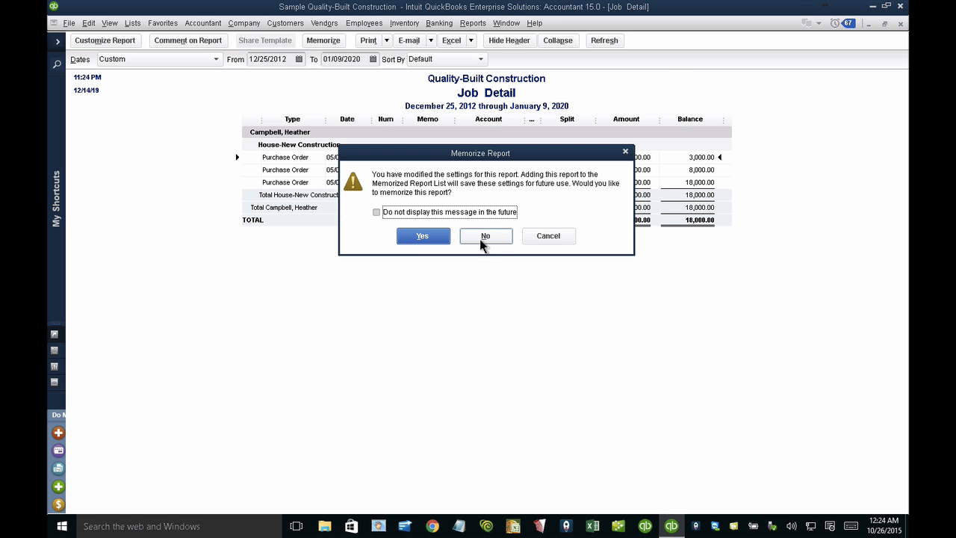
pyautogui.click(482, 241)
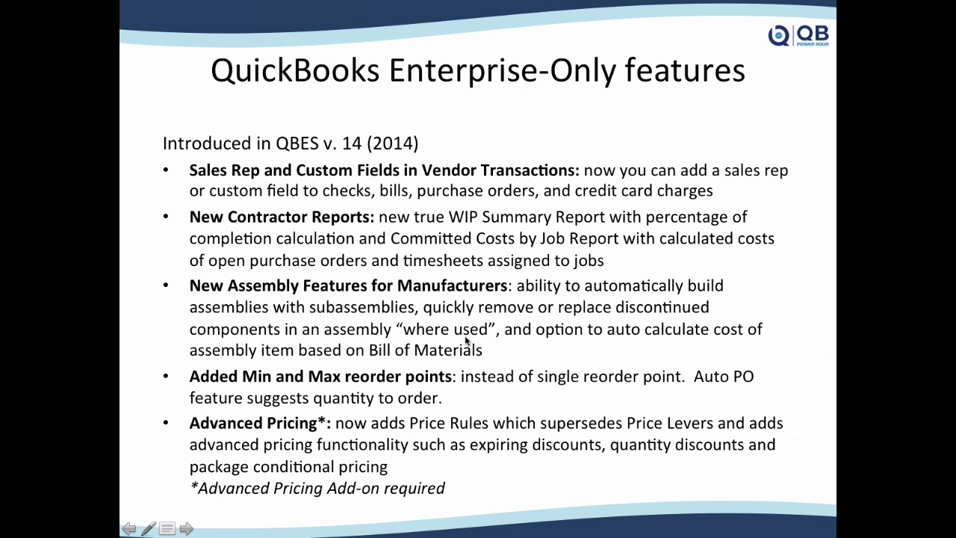
# Step: Switch from the slides to QuickBooks Enterprise Contractor 16.0, close the To Do List and collapse the shortcuts sidebar
pyautogui.hotkey('ctrl', 'Right')
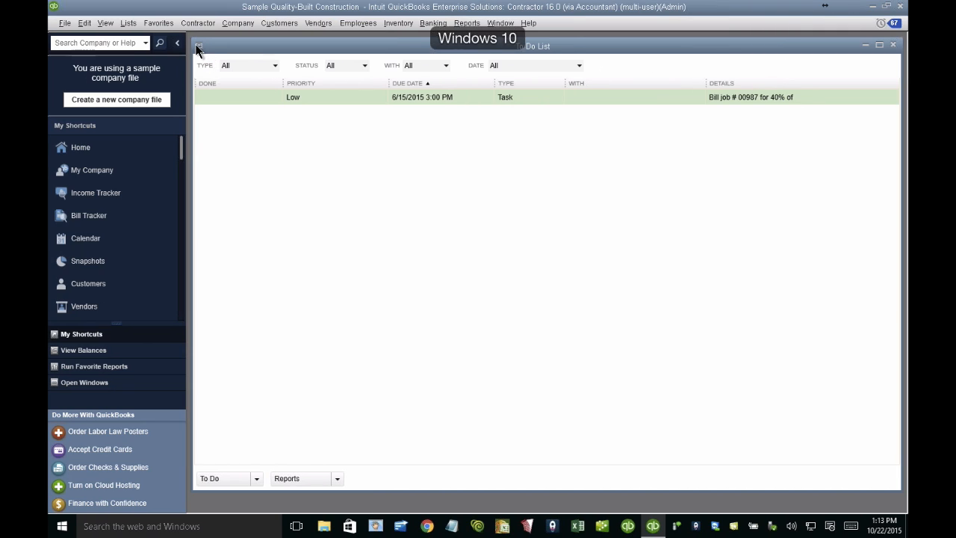
pyautogui.doubleClick(198, 47)
pyautogui.click(177, 43)
# Step: Open the contractor sample's item list, close that company file, and look through the sample files offered for this edition
pyautogui.click(128, 23)
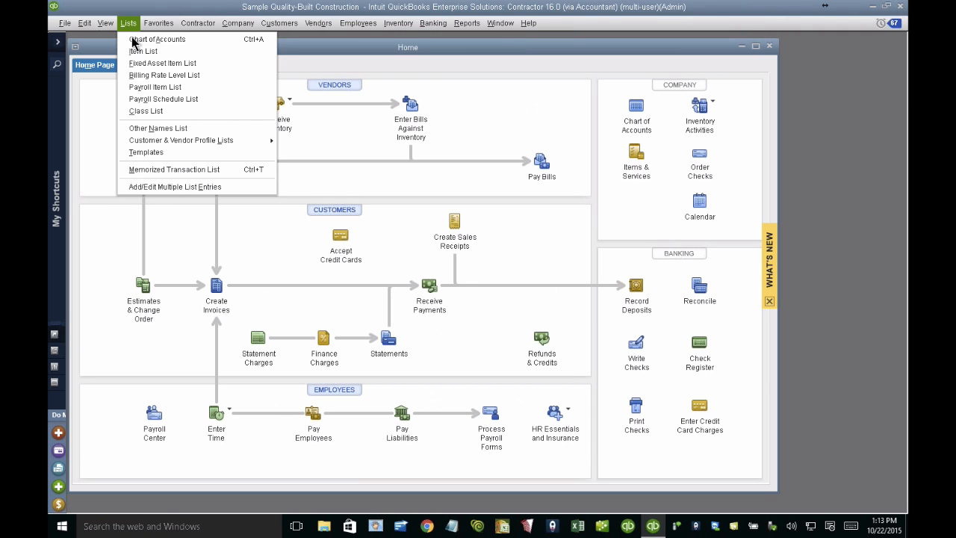
pyautogui.click(140, 50)
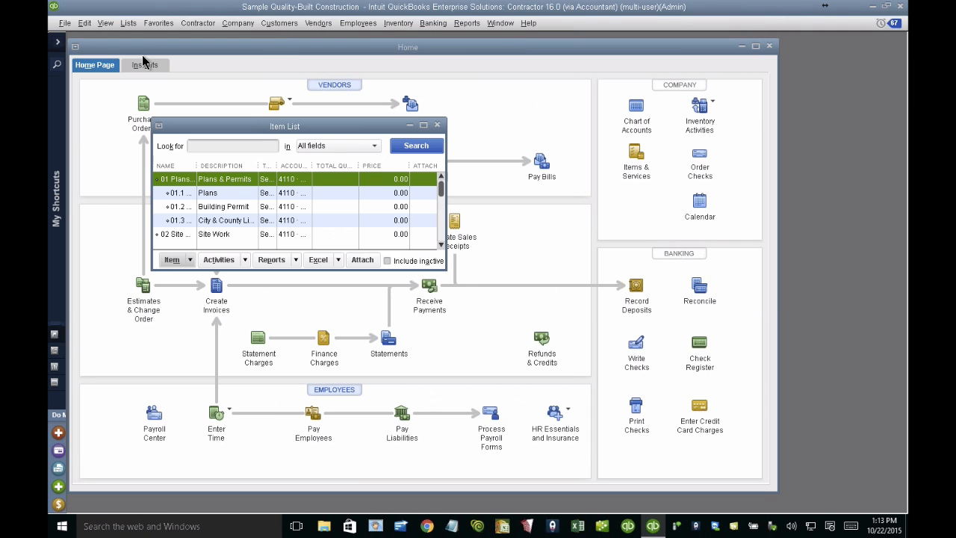
pyautogui.click(65, 23)
pyautogui.moveTo(142, 76)
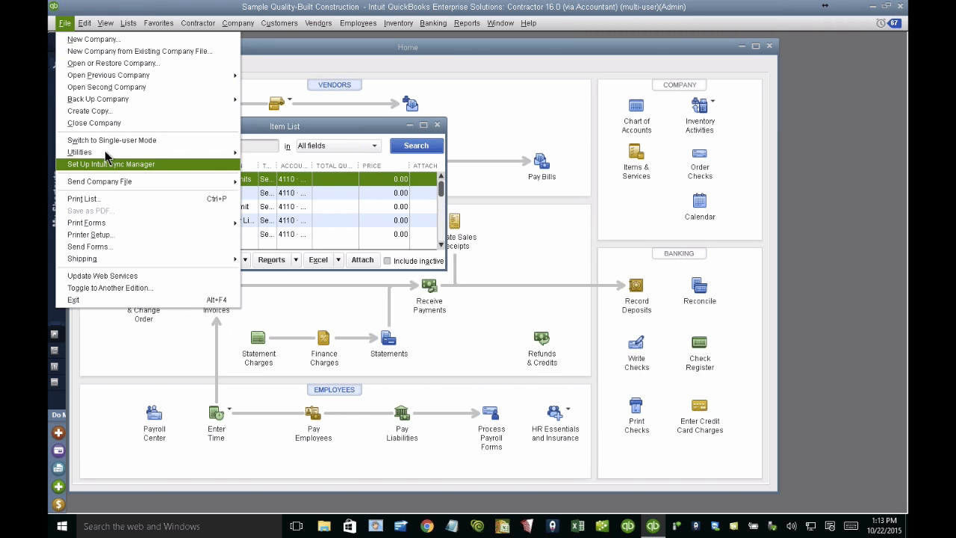
pyautogui.click(377, 193)
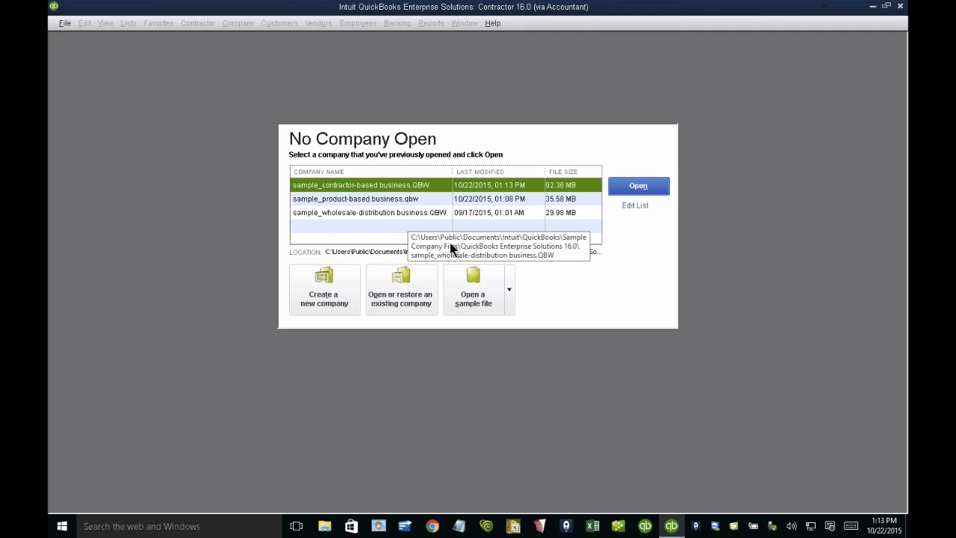
pyautogui.click(504, 283)
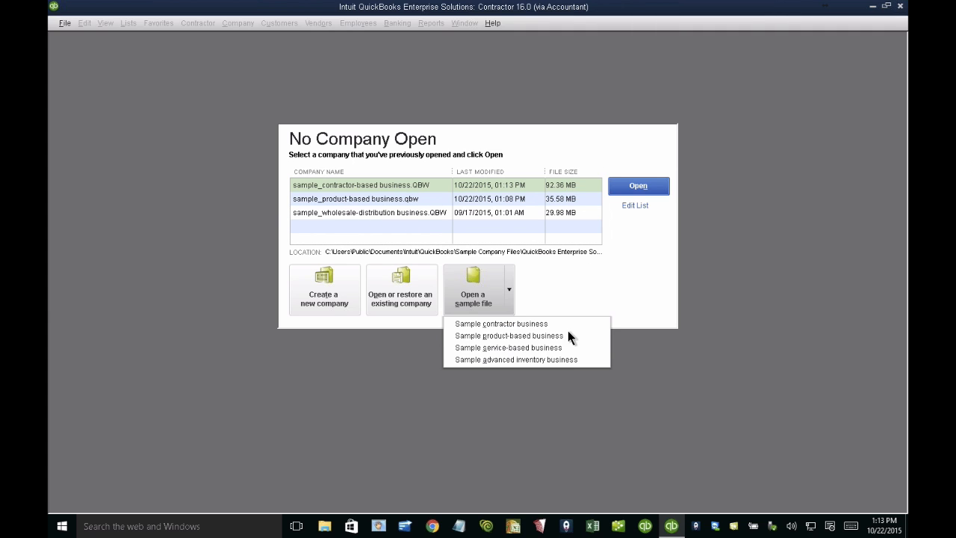
# Step: Toggle the program to the Enterprise Solutions Manufacturing & Wholesale edition
pyautogui.click(64, 23)
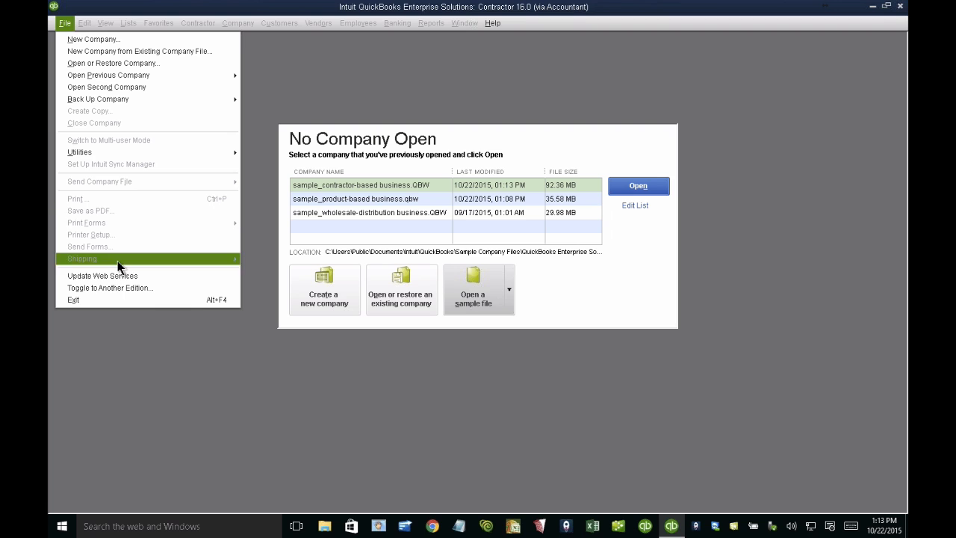
pyautogui.click(118, 286)
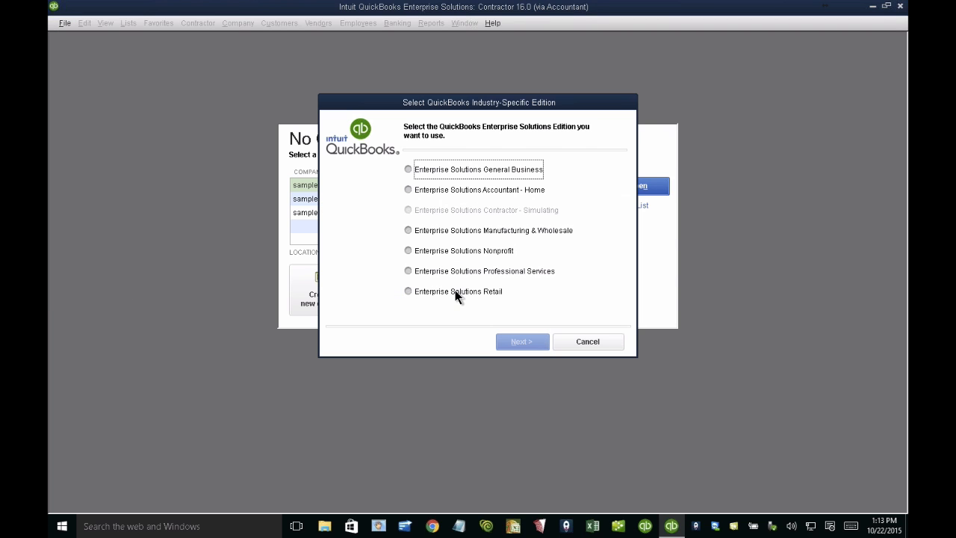
pyautogui.click(471, 231)
pyautogui.click(533, 345)
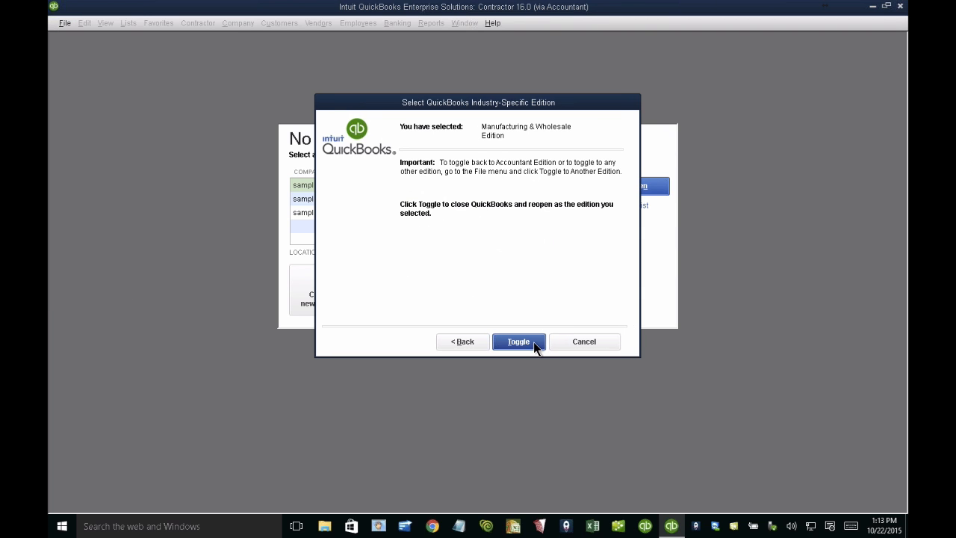
pyautogui.click(519, 342)
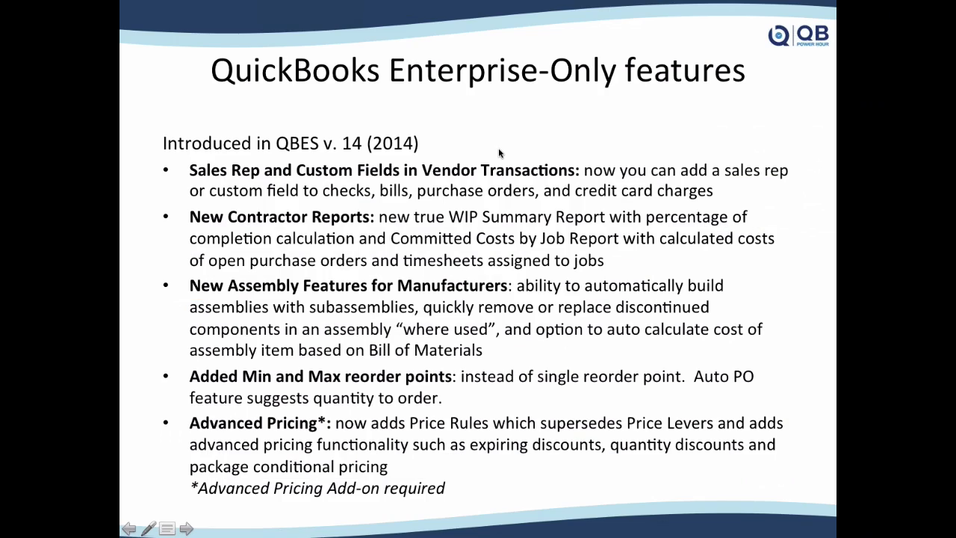
# Step: Switch to the hosted QuickBooks demo in Chrome and look through the memorized Contractor reports
pyautogui.hotkey('ctrl', 'Up')
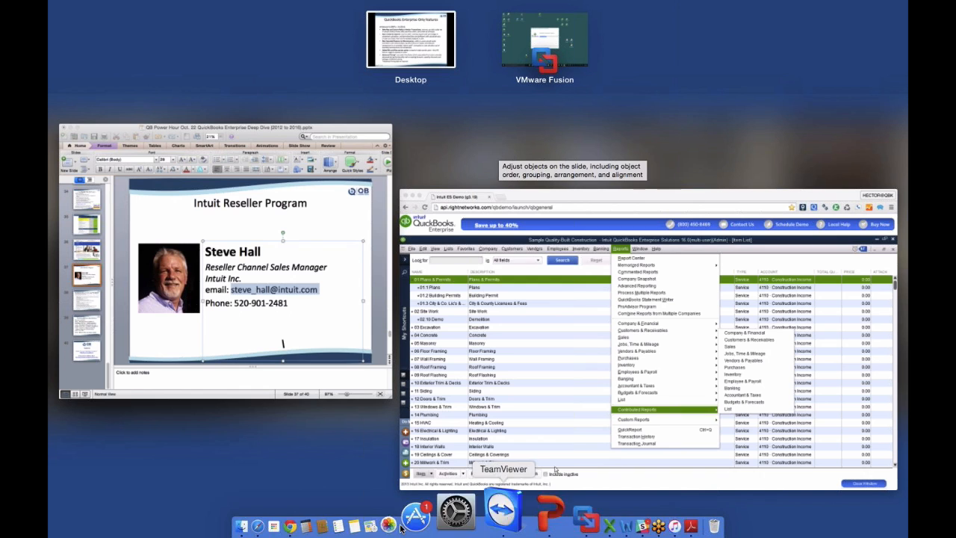
pyautogui.click(354, 522)
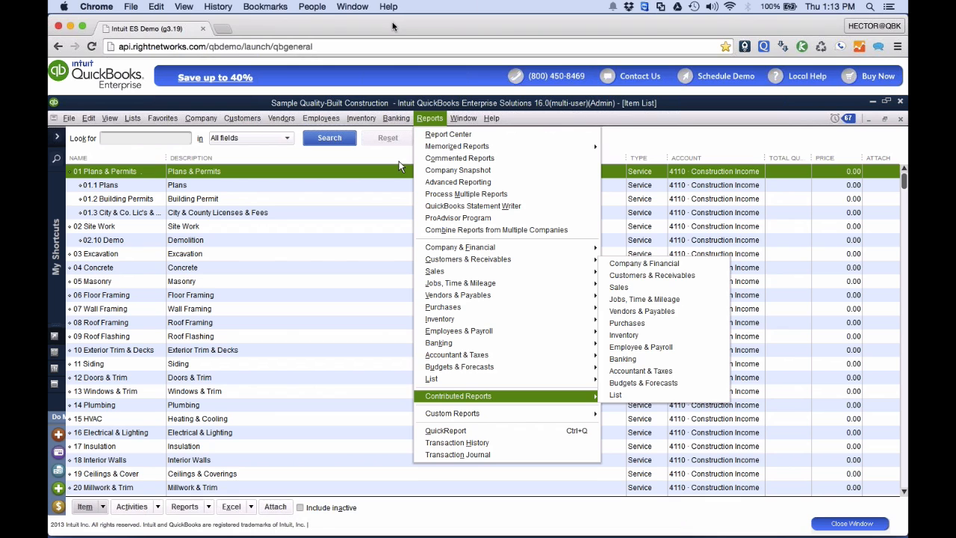
pyautogui.click(489, 119)
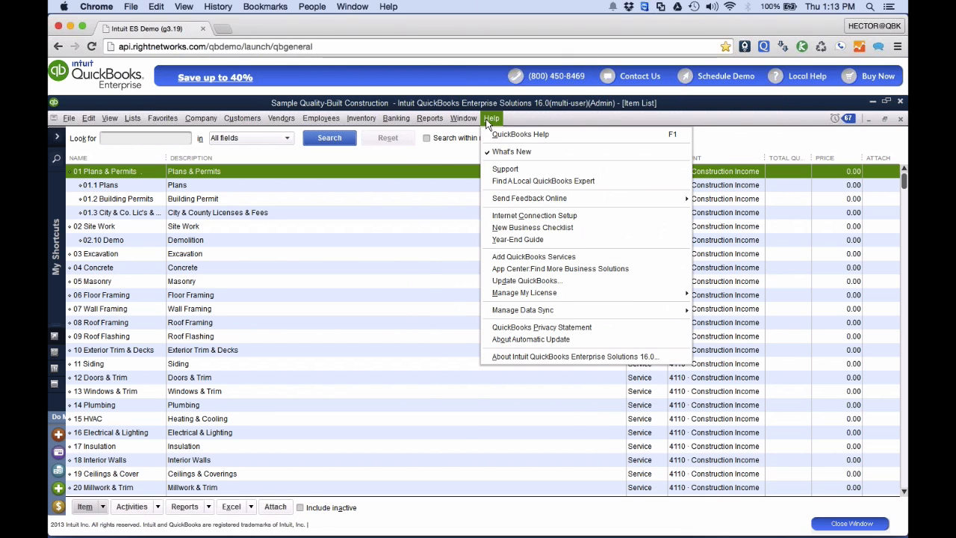
pyautogui.click(427, 122)
pyautogui.moveTo(453, 148)
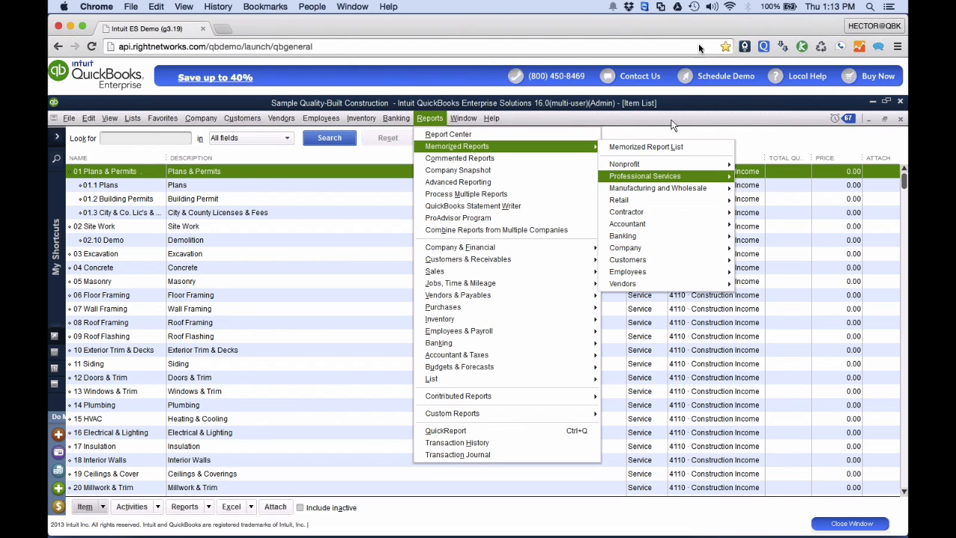
pyautogui.moveTo(643, 212)
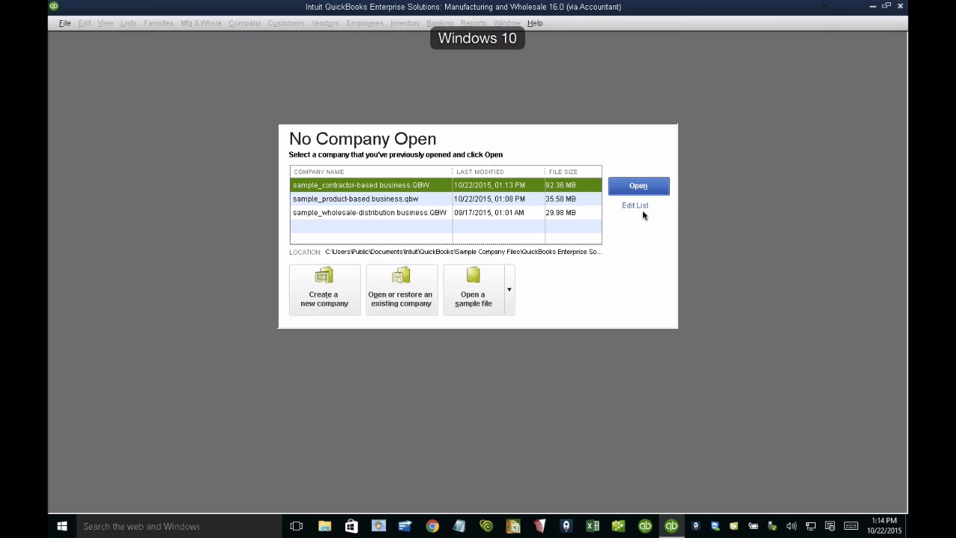
# Step: Open the sample manufacturing business file and agree to its one-time restore
pyautogui.click(510, 288)
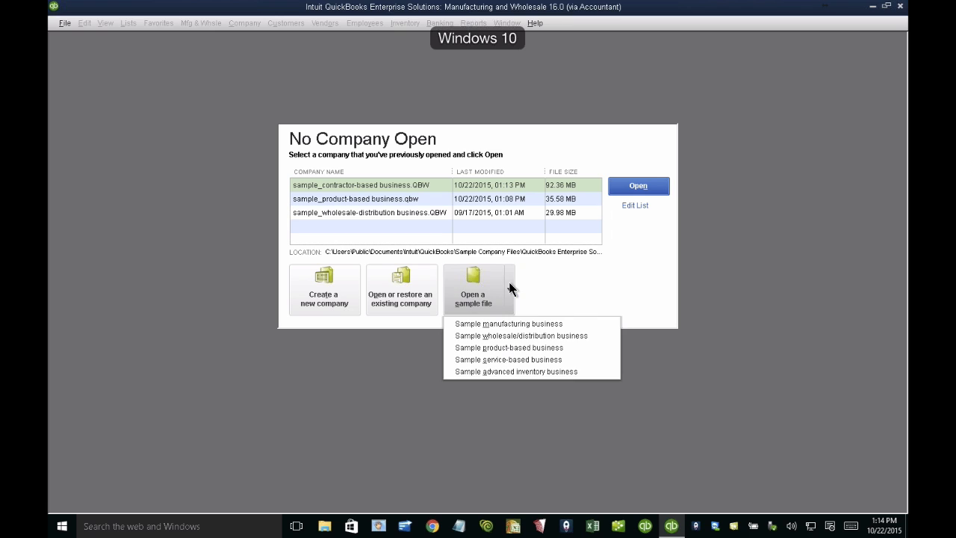
pyautogui.click(493, 324)
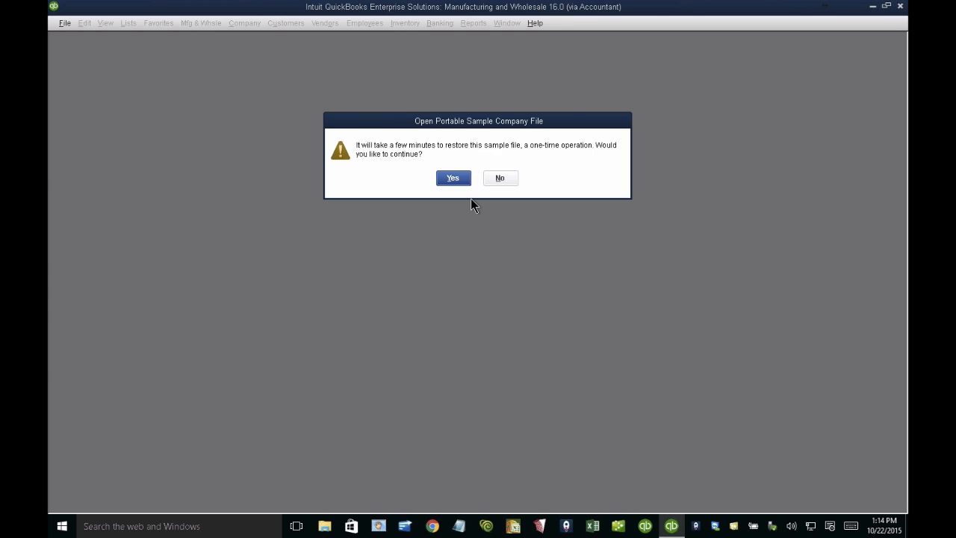
pyautogui.click(448, 179)
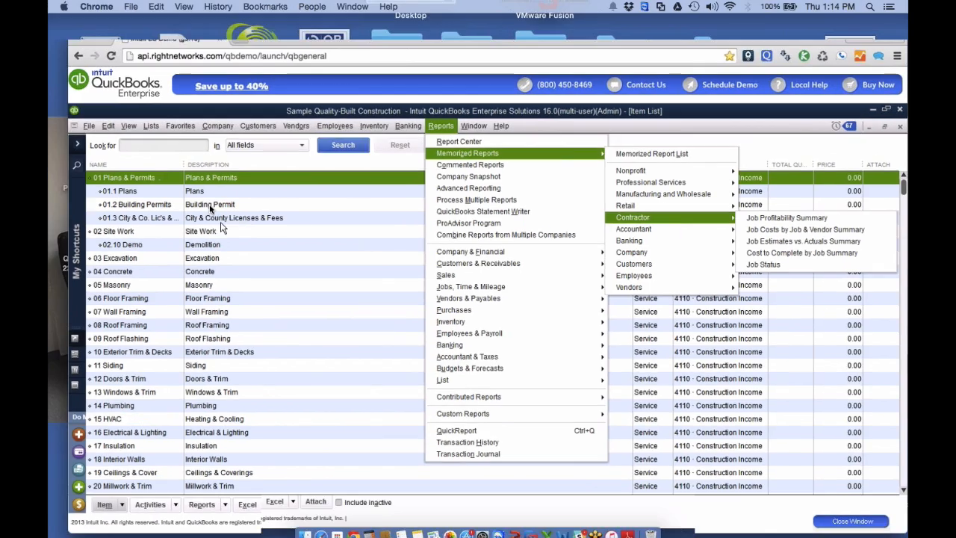
# Step: Switch to the slides, review the Enterprise-only features introduced in version 14, and return to QuickBooks in Windows
pyautogui.hotkey('ctrl', 'Up')
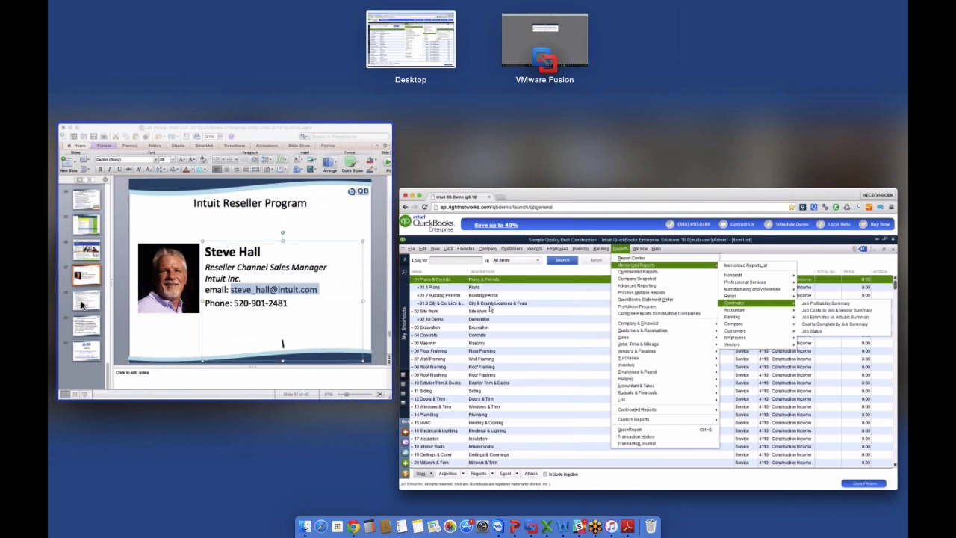
pyautogui.click(82, 304)
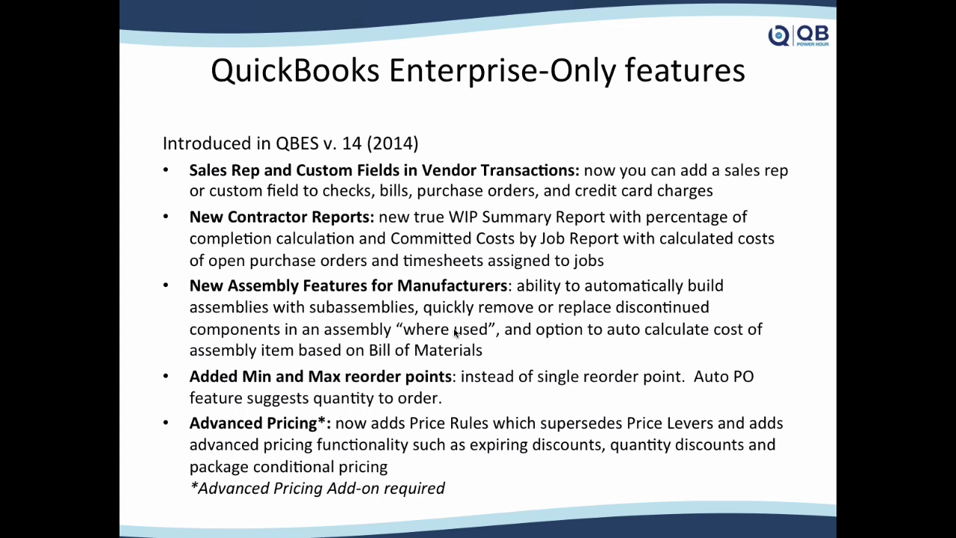
pyautogui.hotkey('ctrl', 'Right')
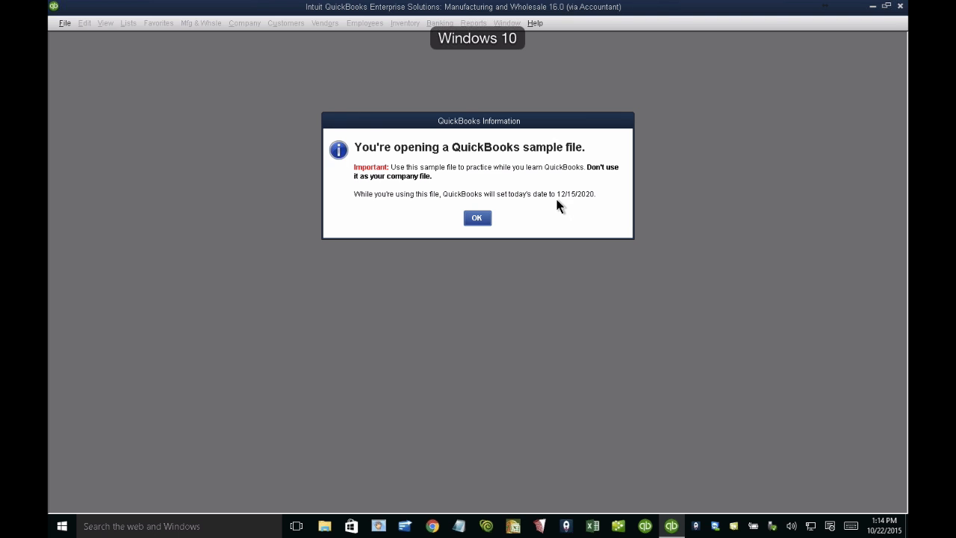
# Step: Acknowledge the notices about the restored sample file and decline setting up new users
pyautogui.click(476, 218)
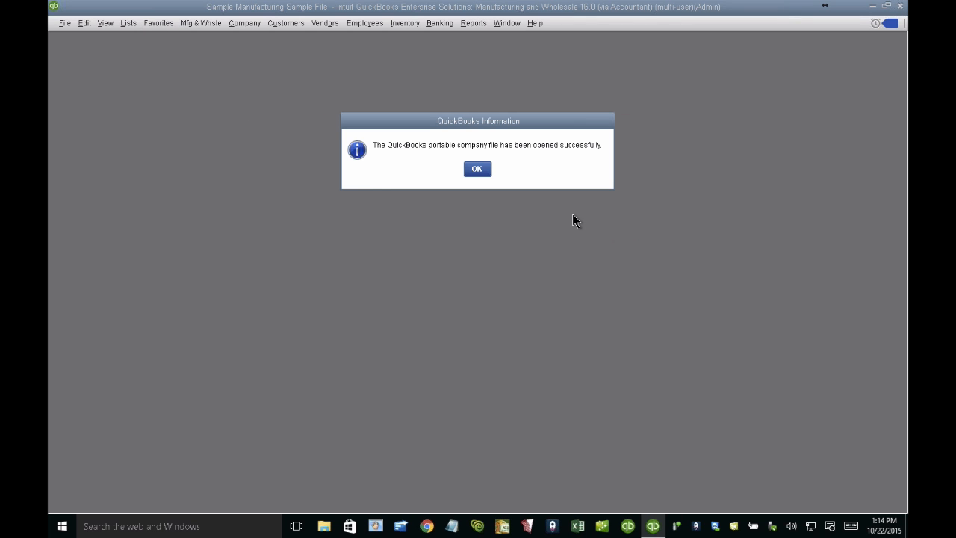
pyautogui.click(476, 169)
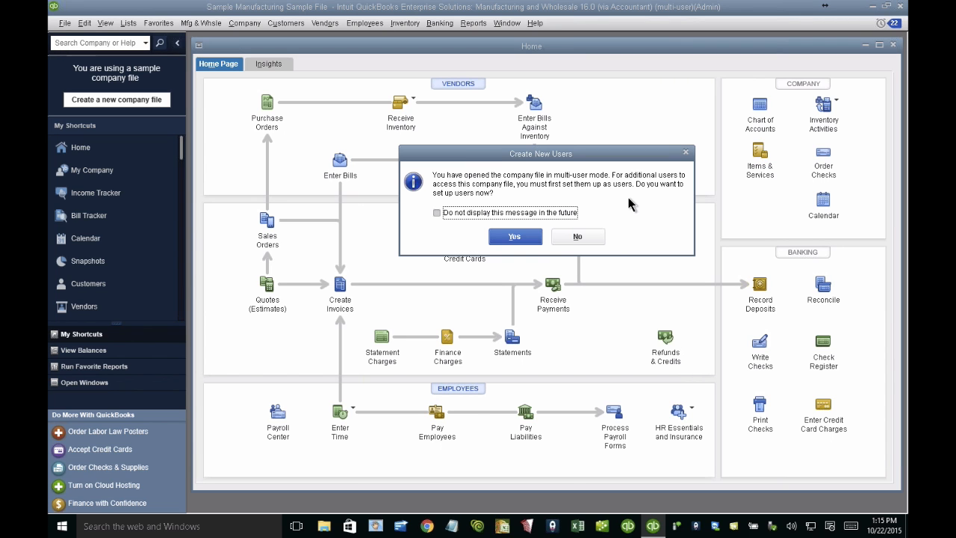
pyautogui.click(594, 235)
# Step: Open the manufacturing sample's item list maximized, with the sidebar collapsed and the Type column widened around the inventory assemblies
pyautogui.click(103, 24)
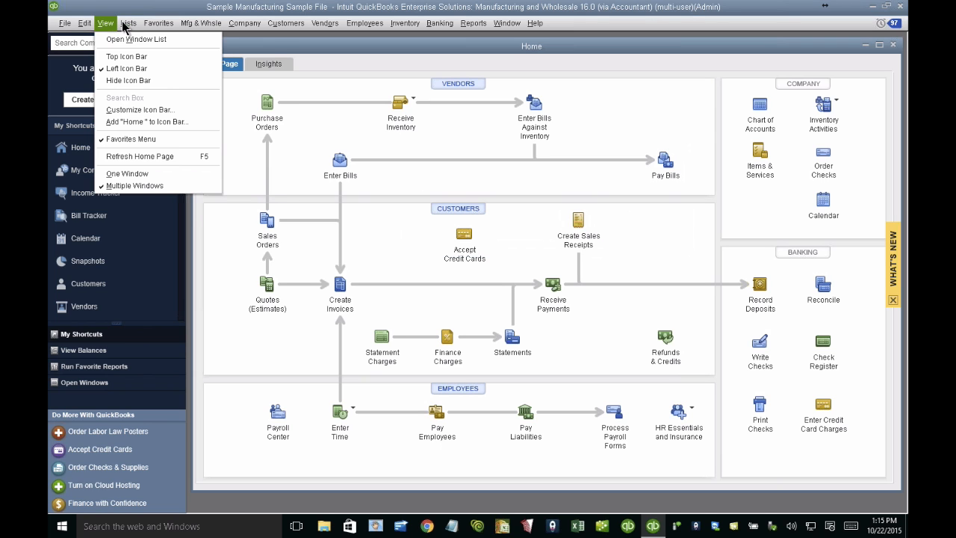
pyautogui.moveTo(121, 27)
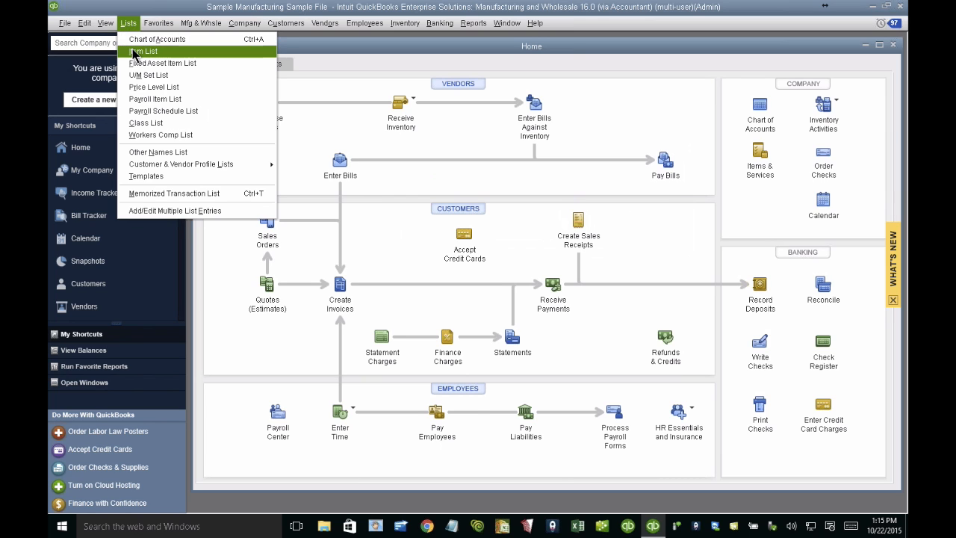
pyautogui.click(134, 51)
pyautogui.doubleClick(365, 109)
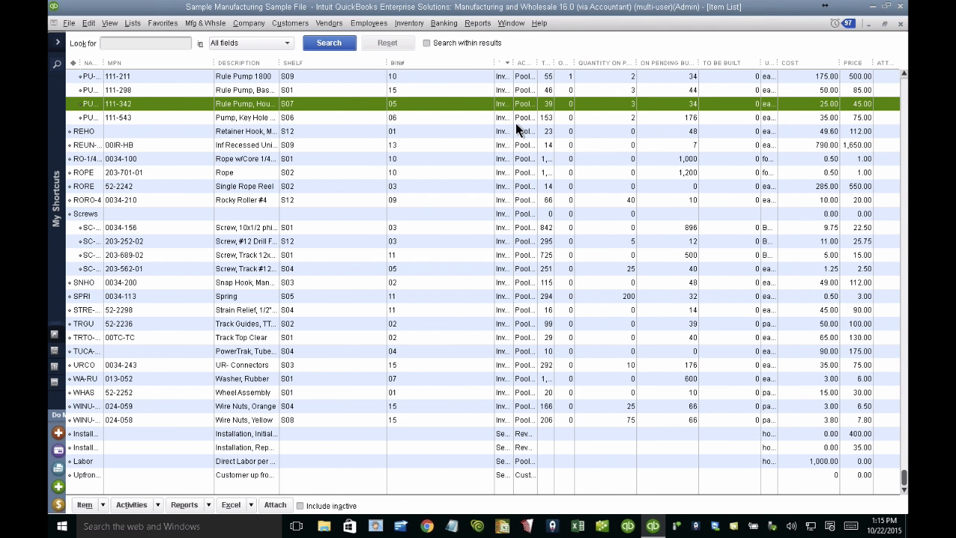
pyautogui.moveTo(512, 63); pyautogui.dragTo(569, 82)
pyautogui.moveTo(904, 476); pyautogui.dragTo(904, 121)
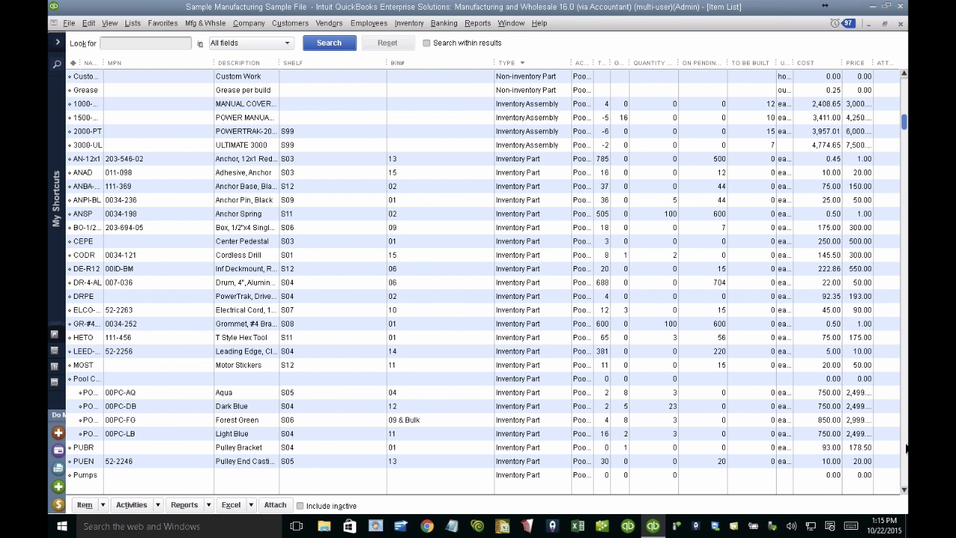
# Step: Widen the item list's Name column and open the 1000-MC inventory assembly for editing
pyautogui.click(221, 104)
pyautogui.moveTo(112, 72); pyautogui.dragTo(165, 65)
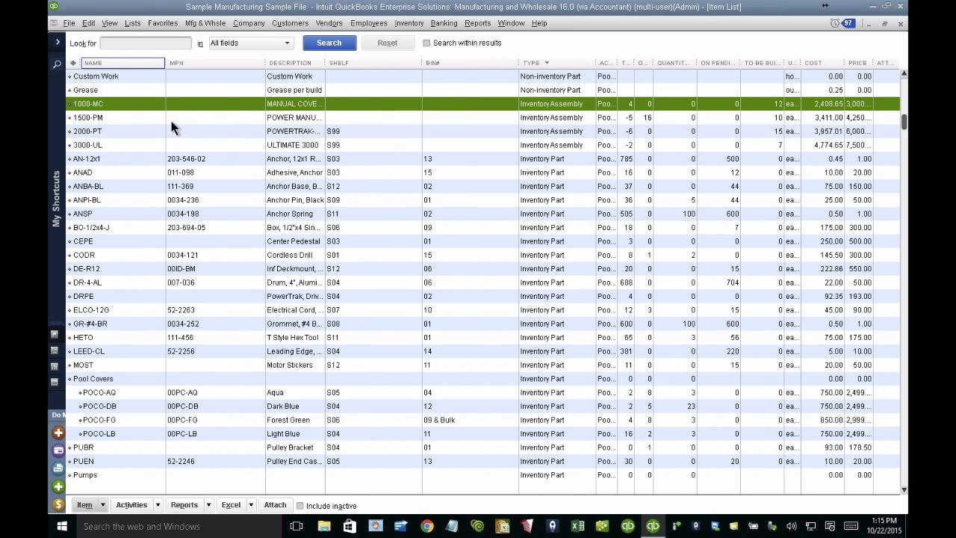
pyautogui.rightClick(116, 108)
pyautogui.click(144, 154)
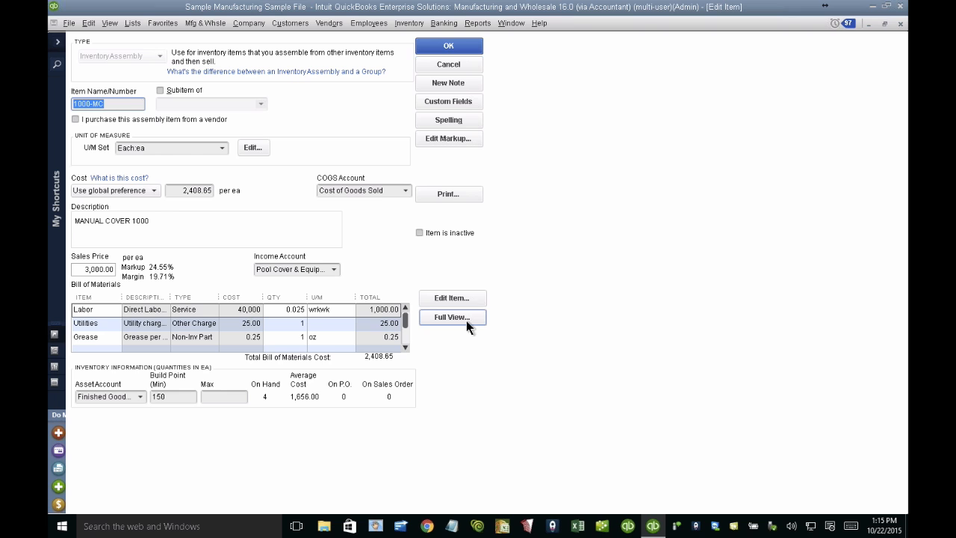
# Step: Examine the full bill of materials of the 1000-MC assembly, including its Pumps:PUBP component, and close the item without changes
pyautogui.click(454, 317)
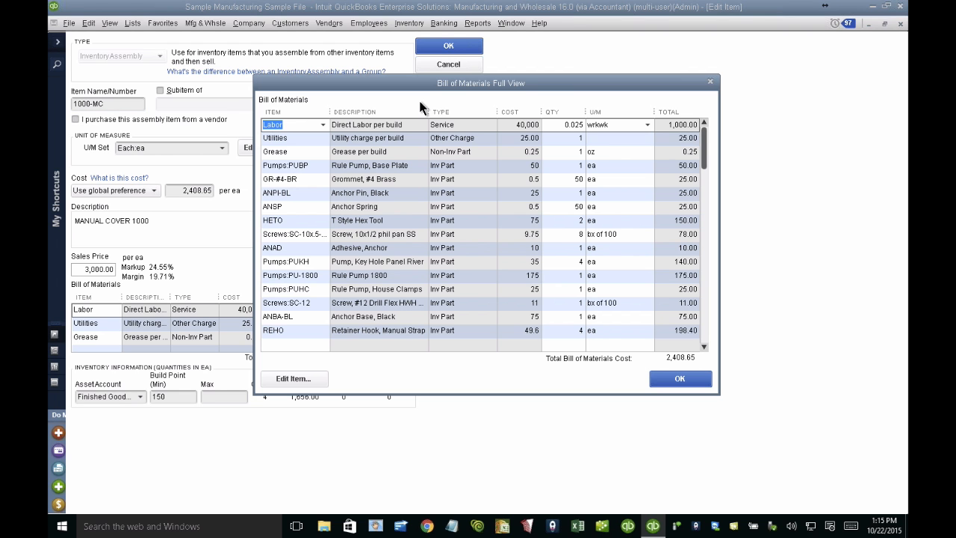
pyautogui.moveTo(418, 84); pyautogui.dragTo(357, 76)
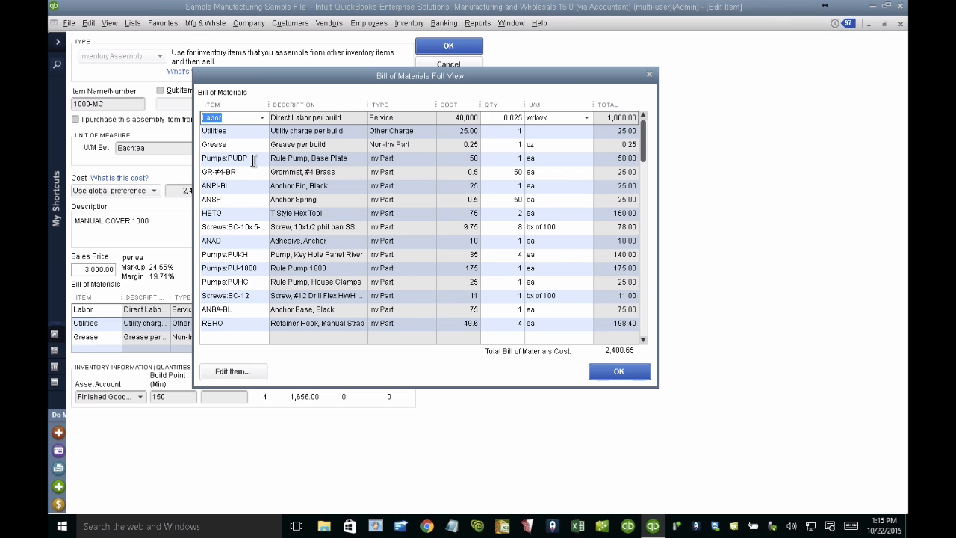
pyautogui.click(211, 159)
pyautogui.moveTo(211, 159); pyautogui.dragTo(260, 161)
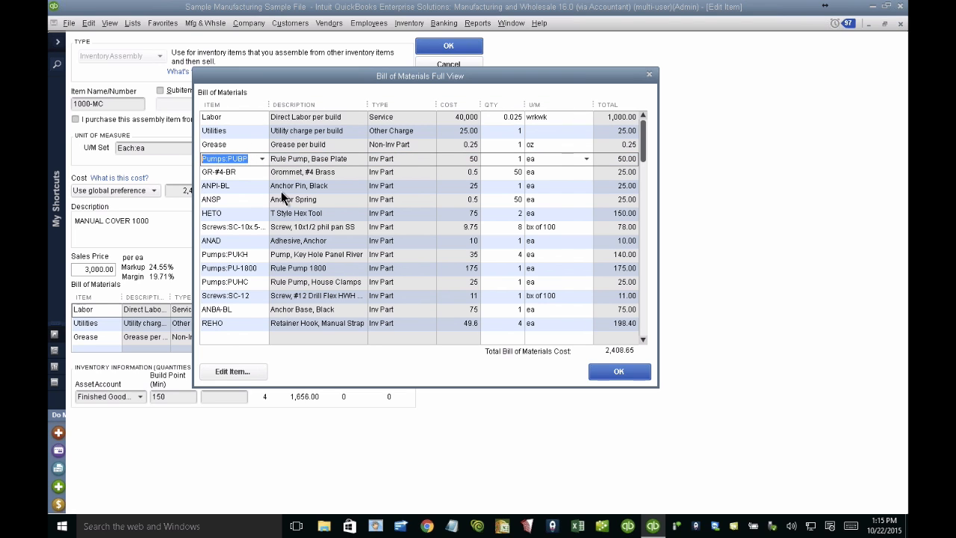
pyautogui.click(252, 160)
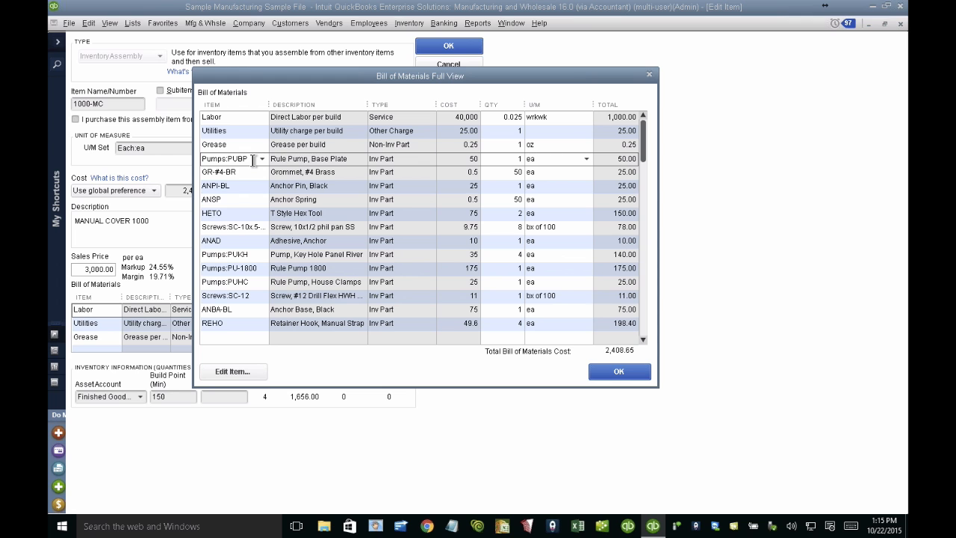
pyautogui.click(649, 74)
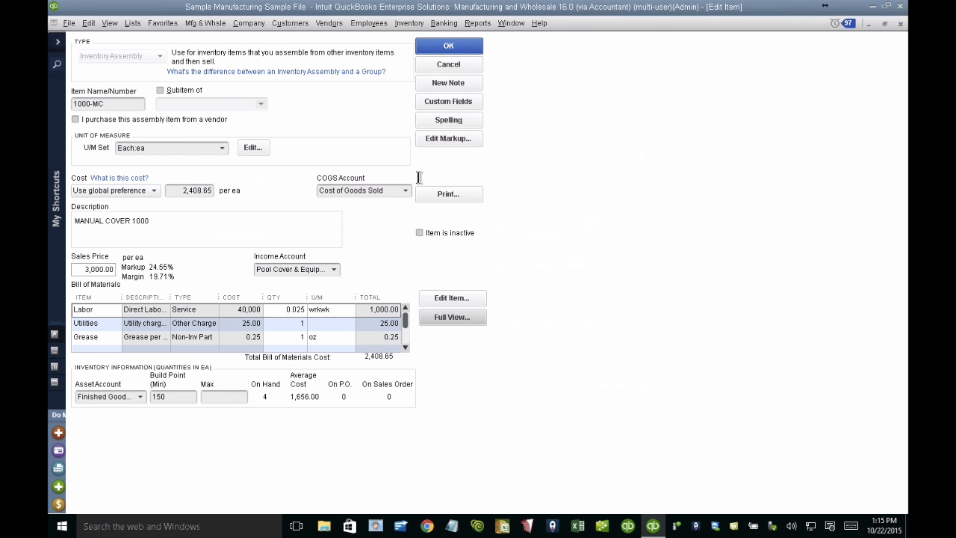
pyautogui.press('Escape')
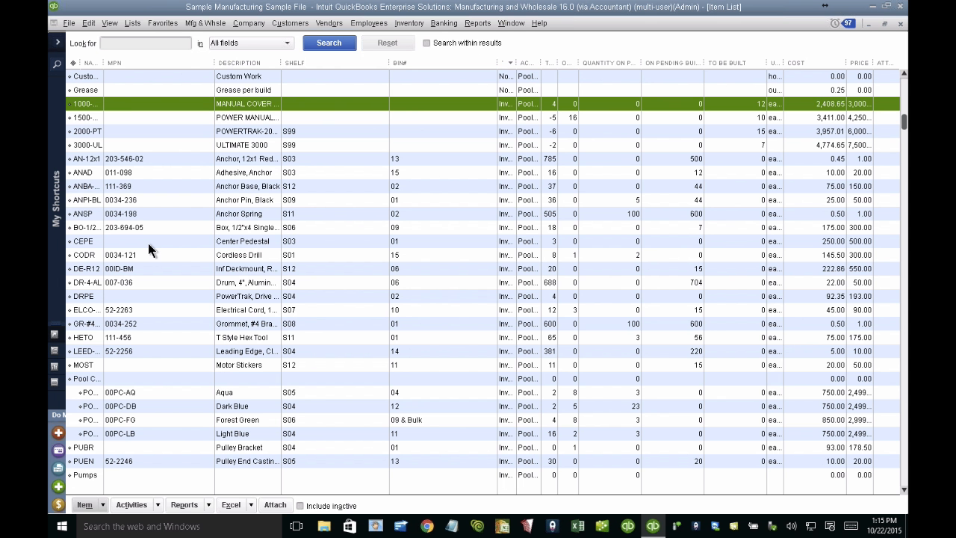
# Step: Search all fields of the item list for "pump"
pyautogui.click(118, 45)
pyautogui.write('0ump')
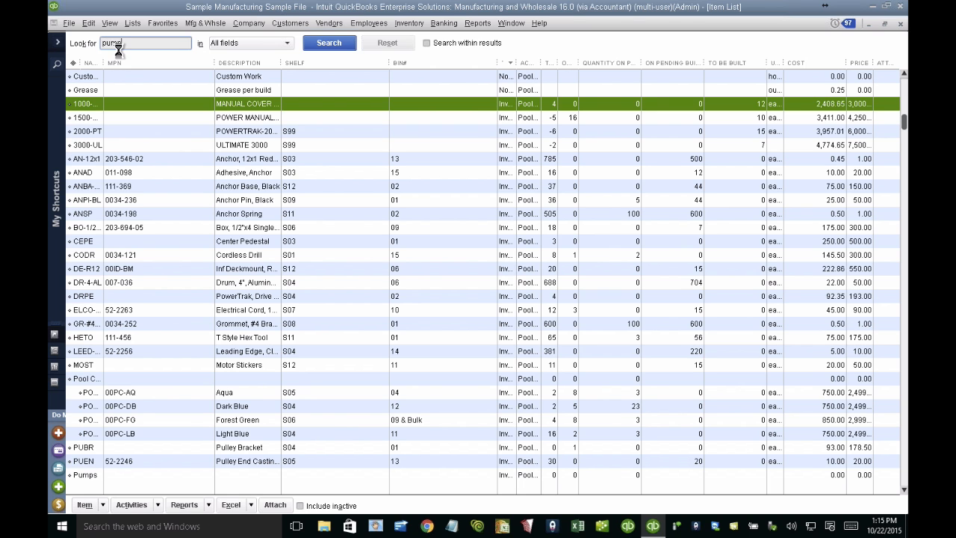
pyautogui.press('Return')
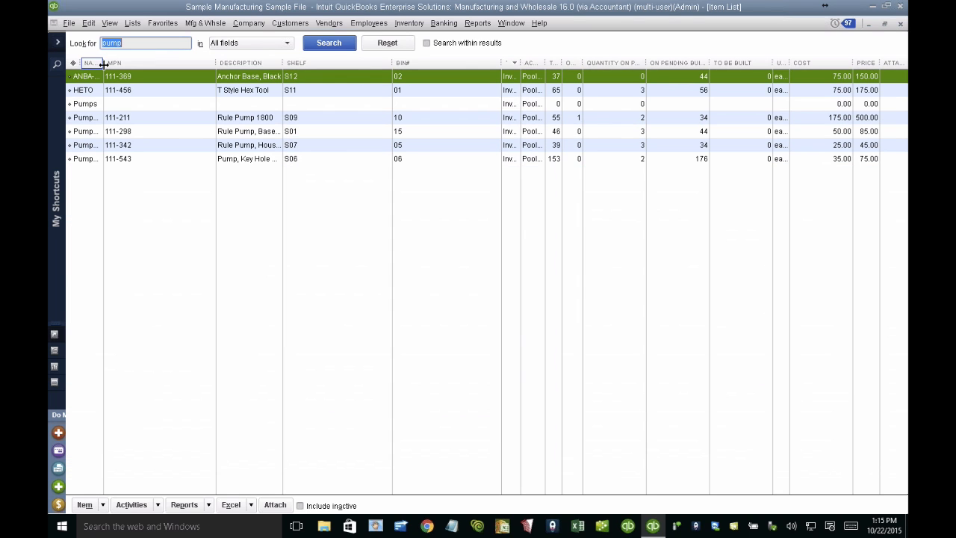
# Step: Open the list of assemblies where the Pumps:PUBP item is used
pyautogui.click(113, 133)
pyautogui.rightClick(112, 133)
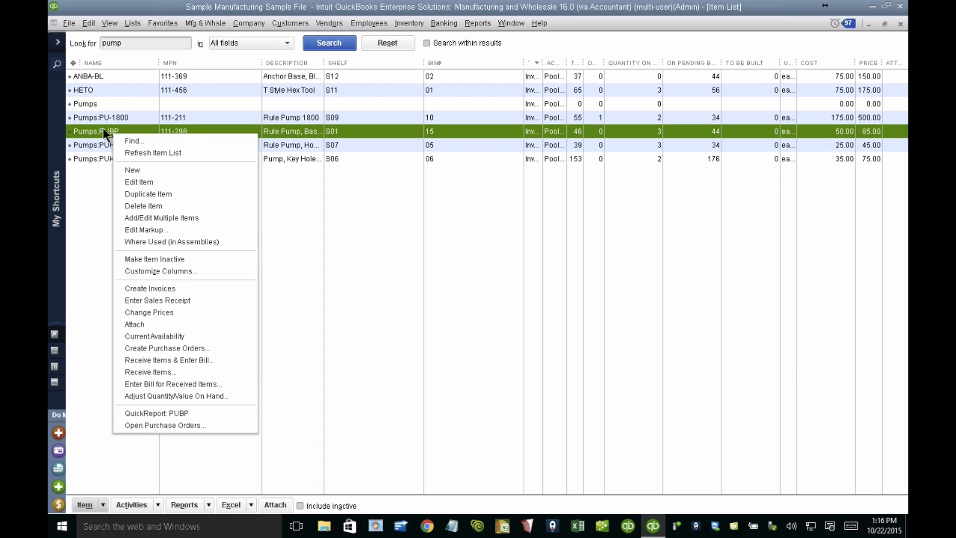
pyautogui.click(166, 237)
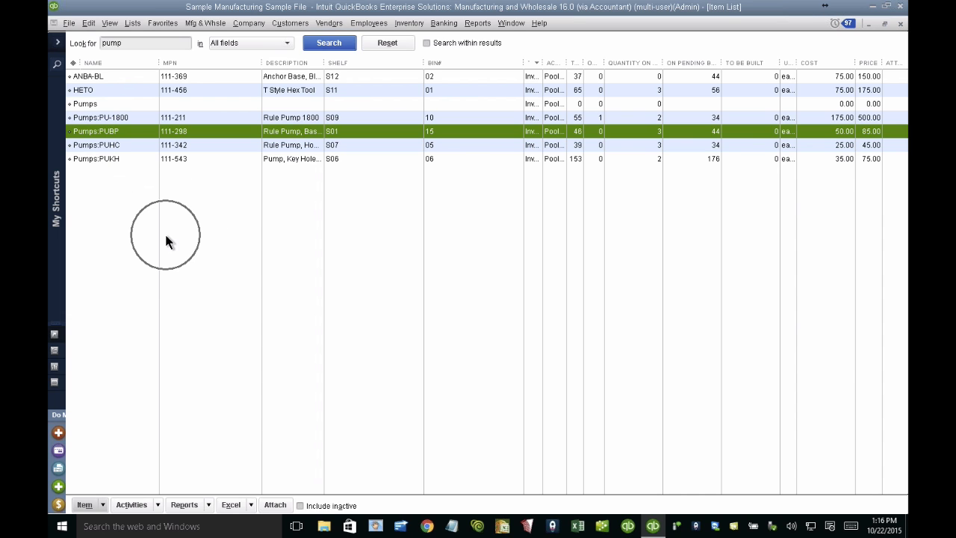
pyautogui.rightClick(130, 132)
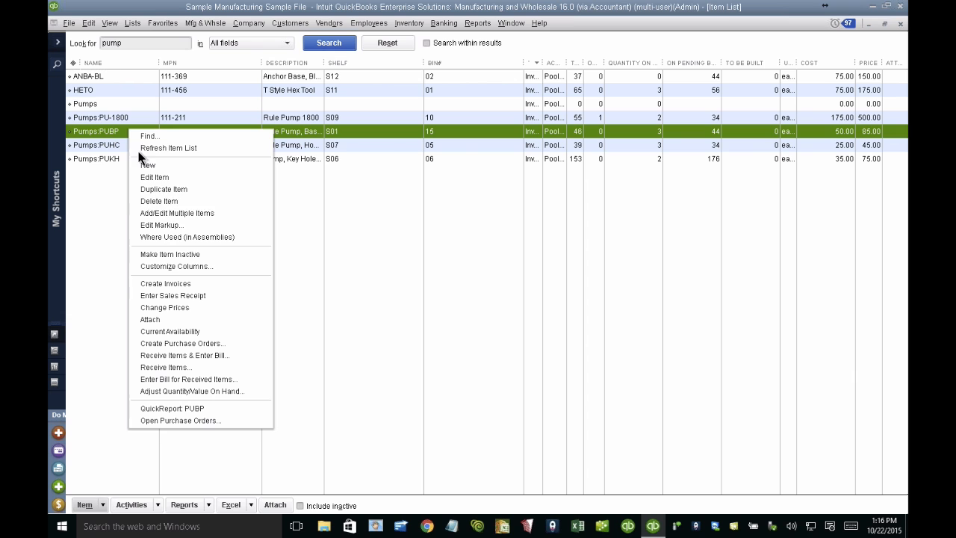
pyautogui.click(181, 237)
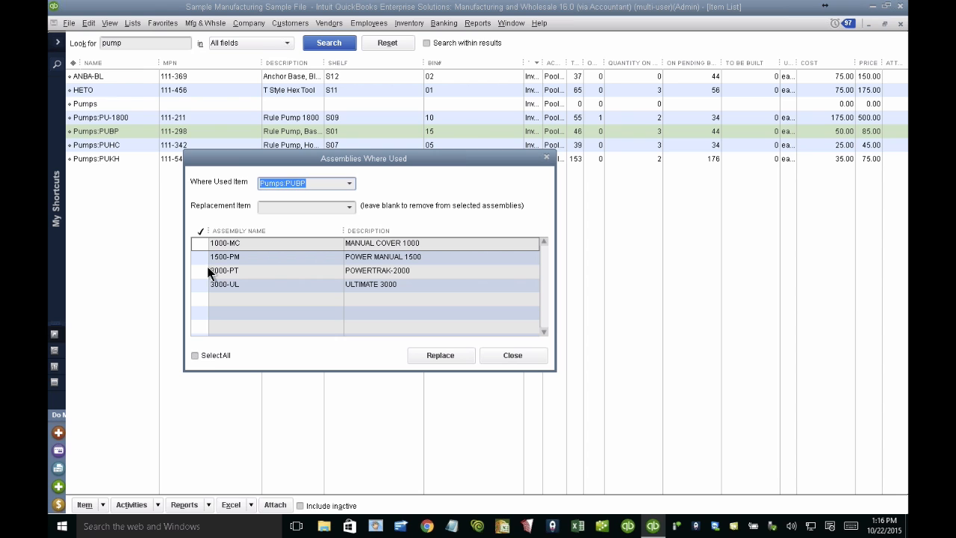
pyautogui.click(208, 354)
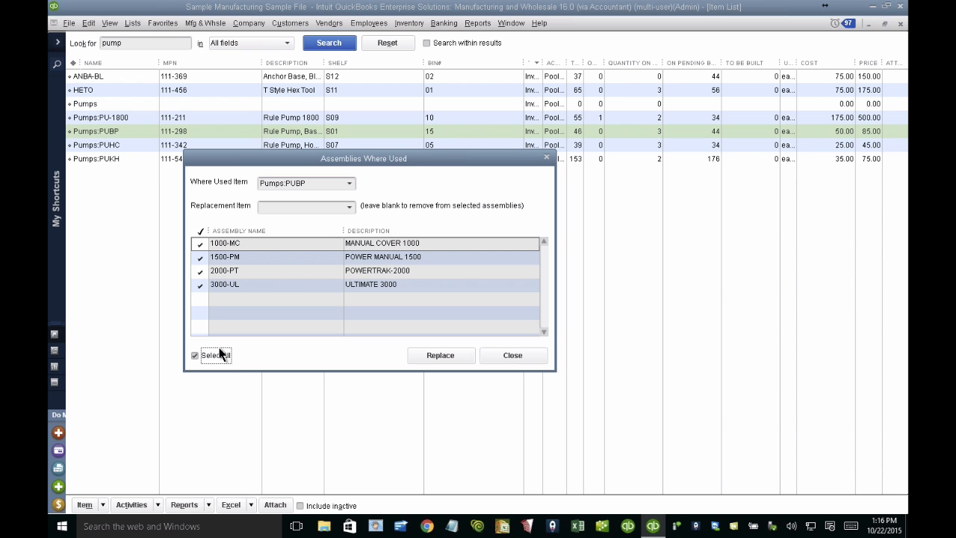
pyautogui.click(349, 183)
pyautogui.click(295, 298)
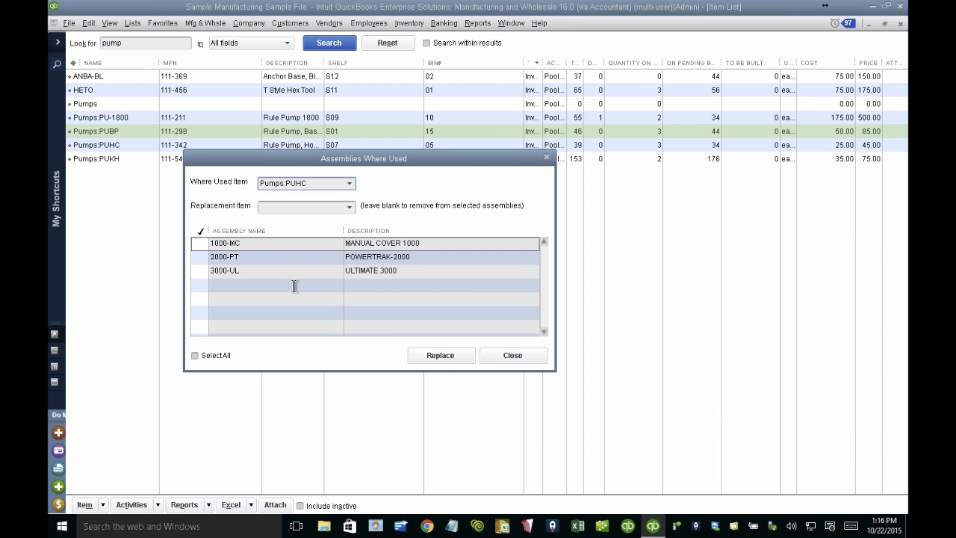
pyautogui.click(298, 185)
pyautogui.click(292, 268)
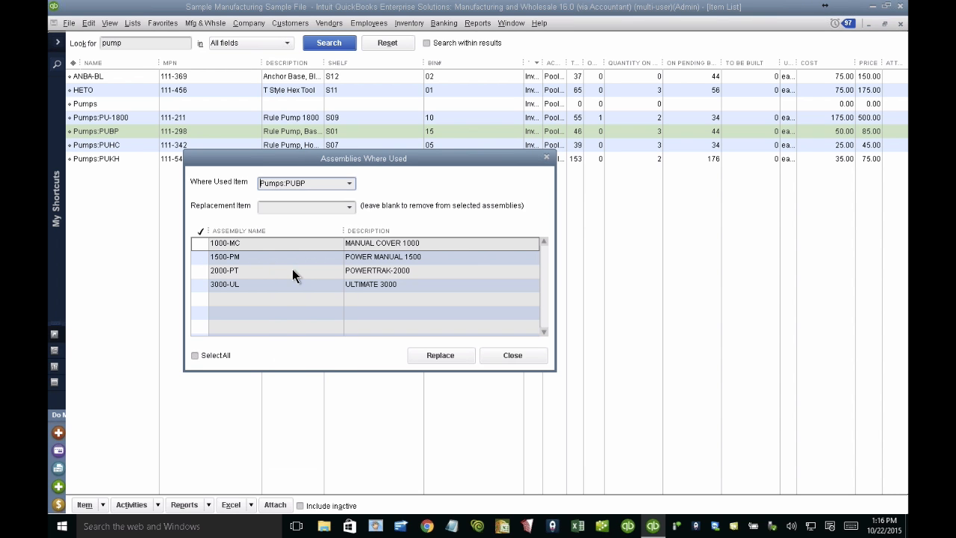
# Step: Replace Pumps:PUBP with Pumps:PUKH in assemblies 1000-MC, 1500-PM, 2000-PT and 3000-UL, and close the Assemblies Where Used window
pyautogui.click(200, 244)
pyautogui.click(201, 258)
pyautogui.click(200, 271)
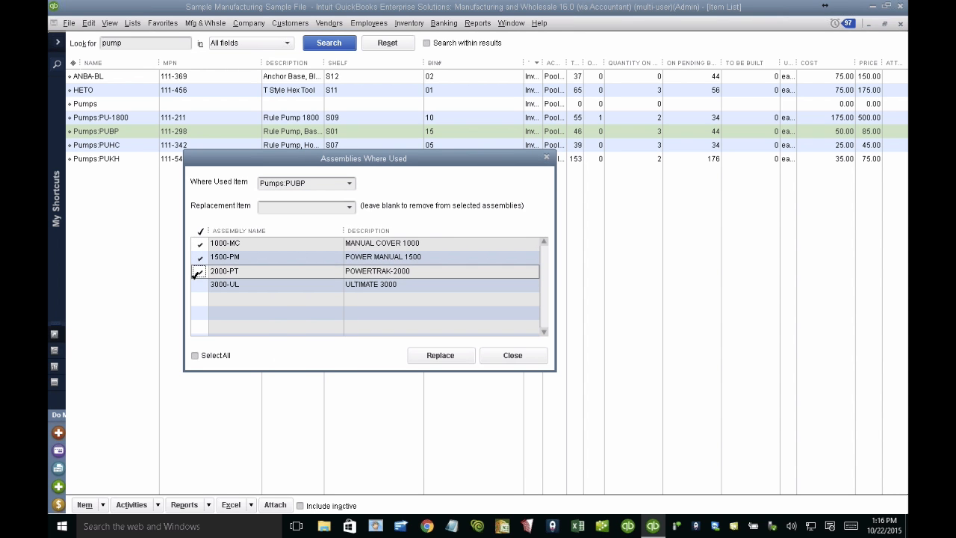
pyautogui.click(200, 285)
pyautogui.click(349, 208)
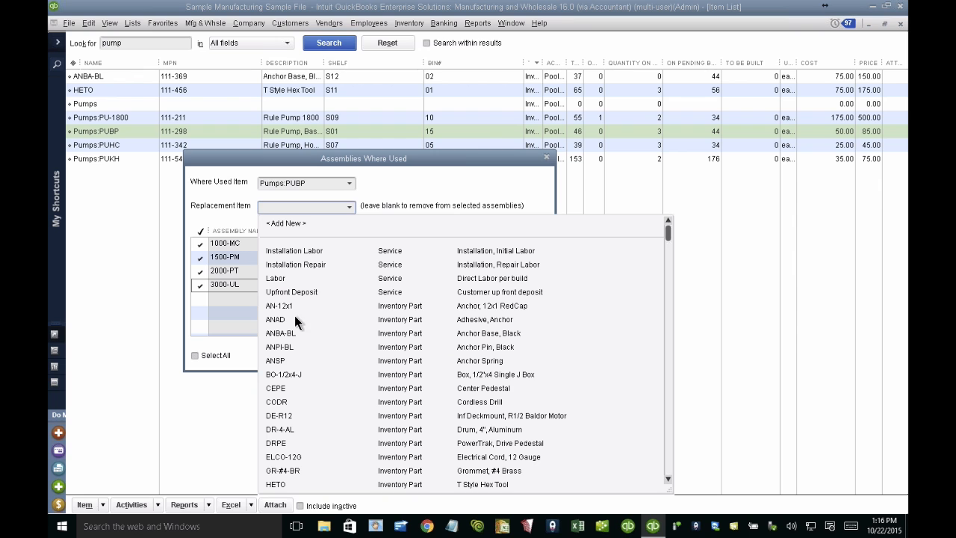
pyautogui.write('PUBR')
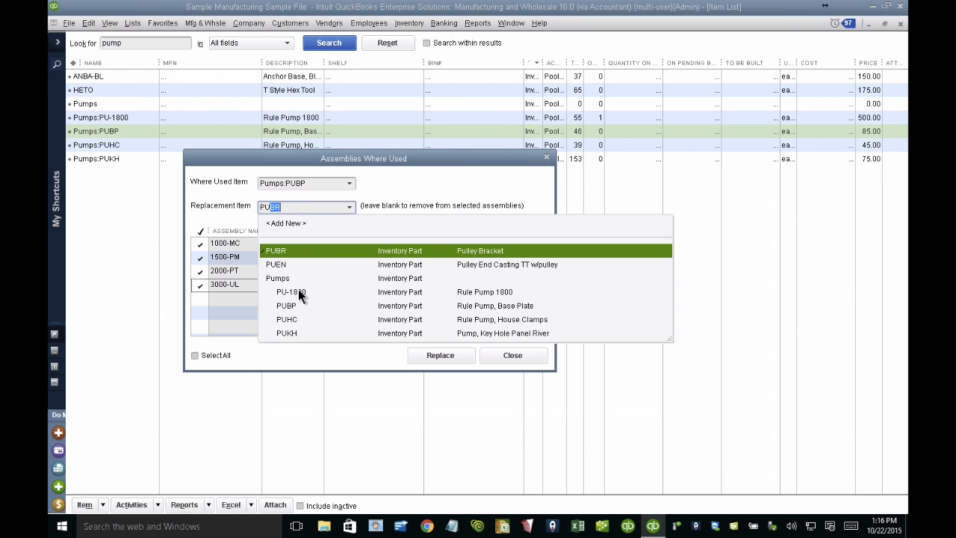
pyautogui.click(295, 332)
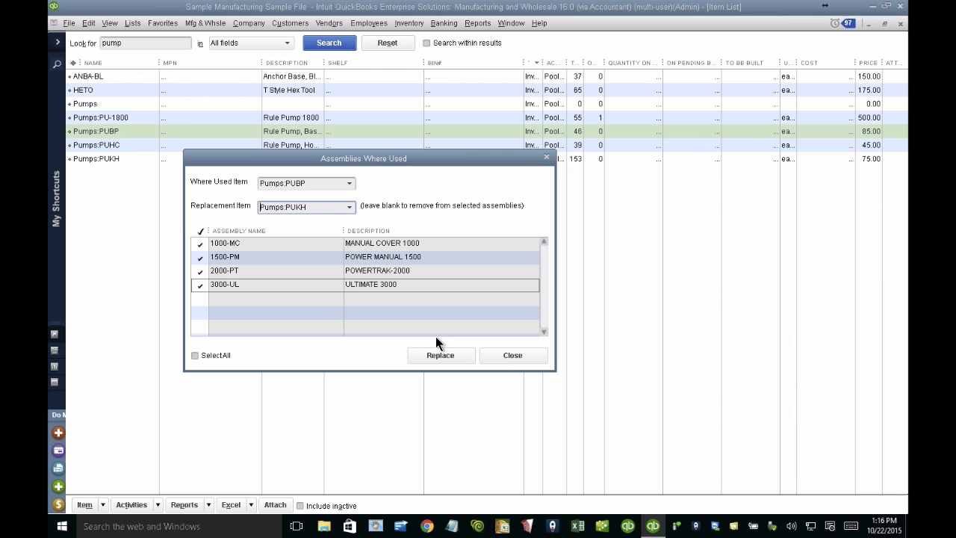
pyautogui.click(443, 356)
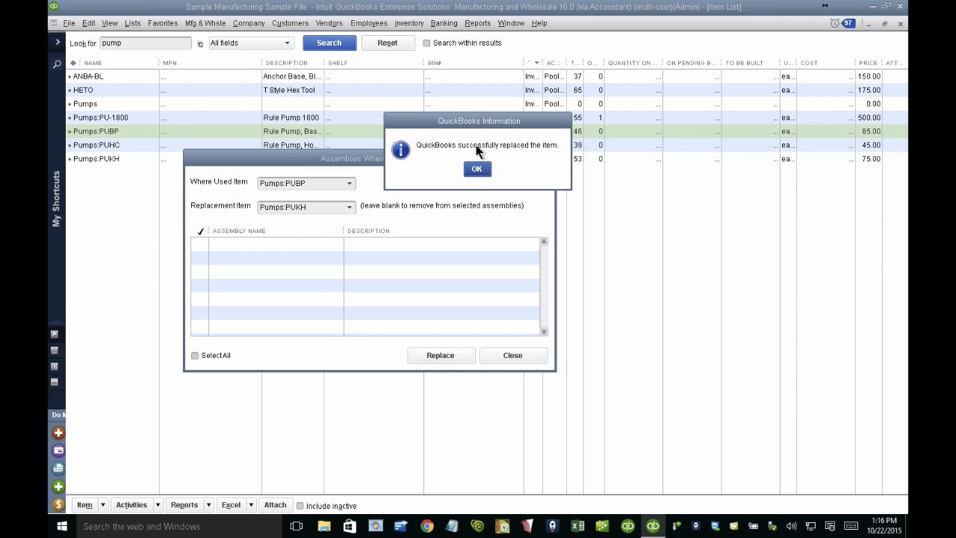
pyautogui.click(476, 169)
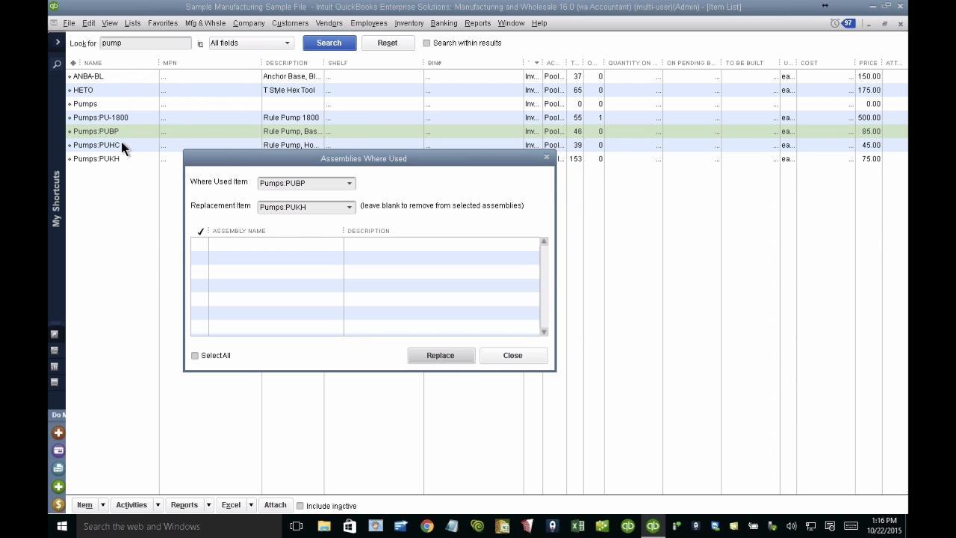
pyautogui.click(491, 357)
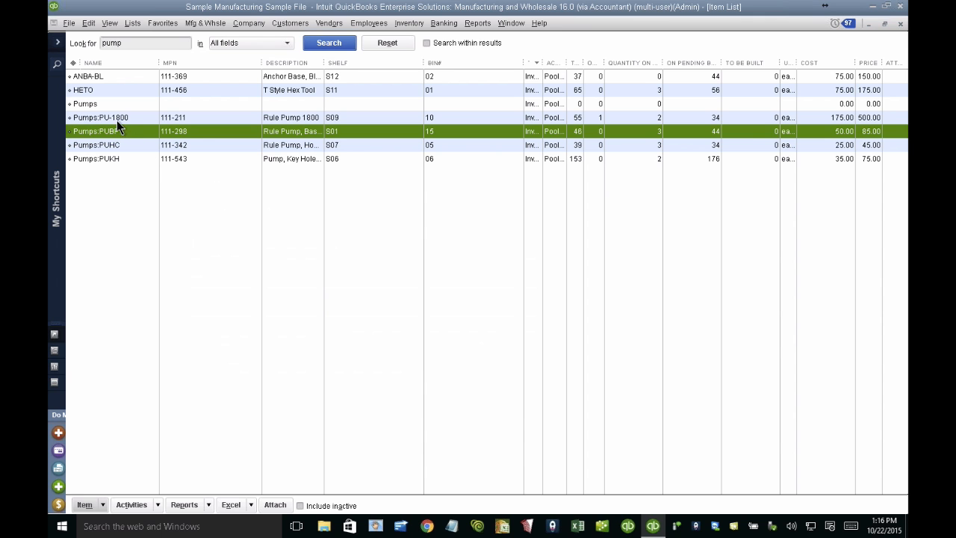
# Step: Reset the item search, examine the Pumps:PUKH line in the full bill of materials of 1500-PM, and close the item without changes
pyautogui.click(389, 43)
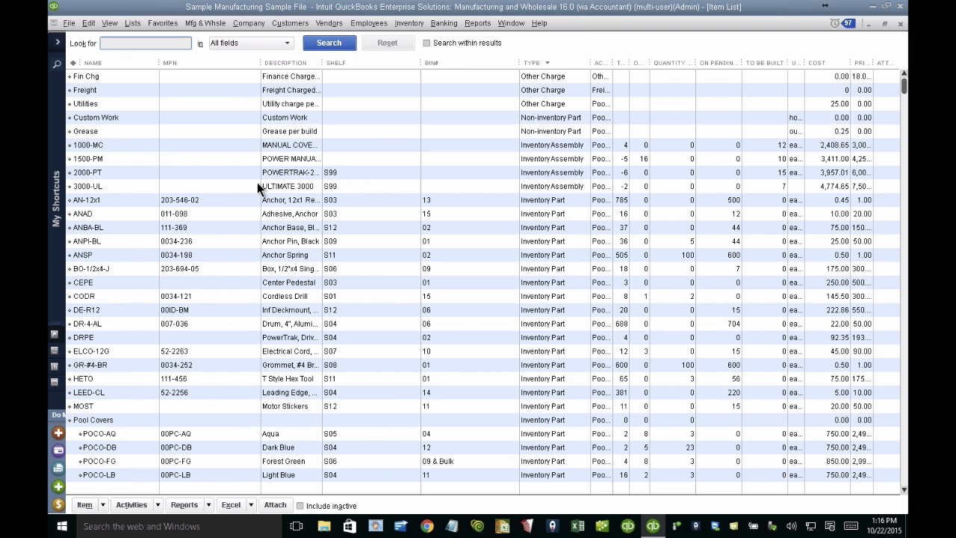
pyautogui.doubleClick(286, 163)
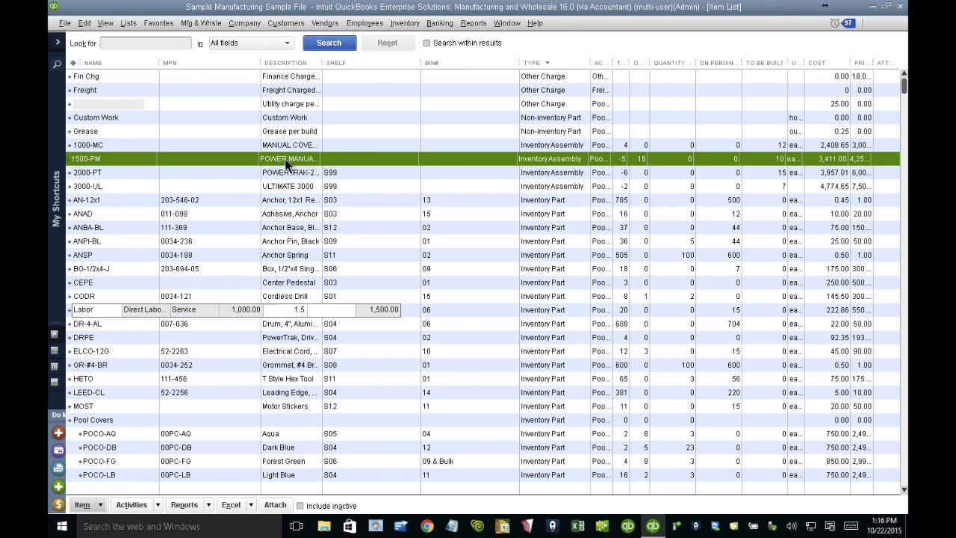
pyautogui.click(452, 317)
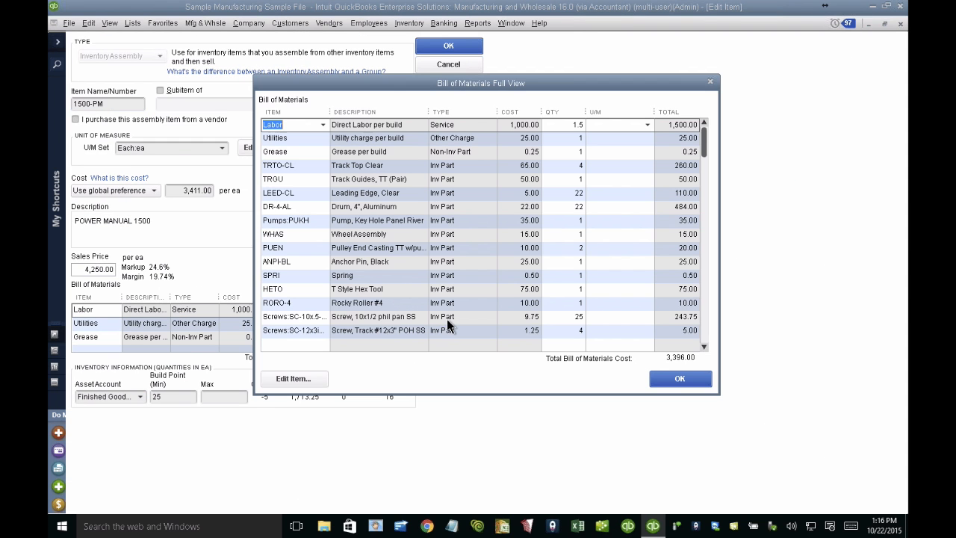
pyautogui.click(312, 219)
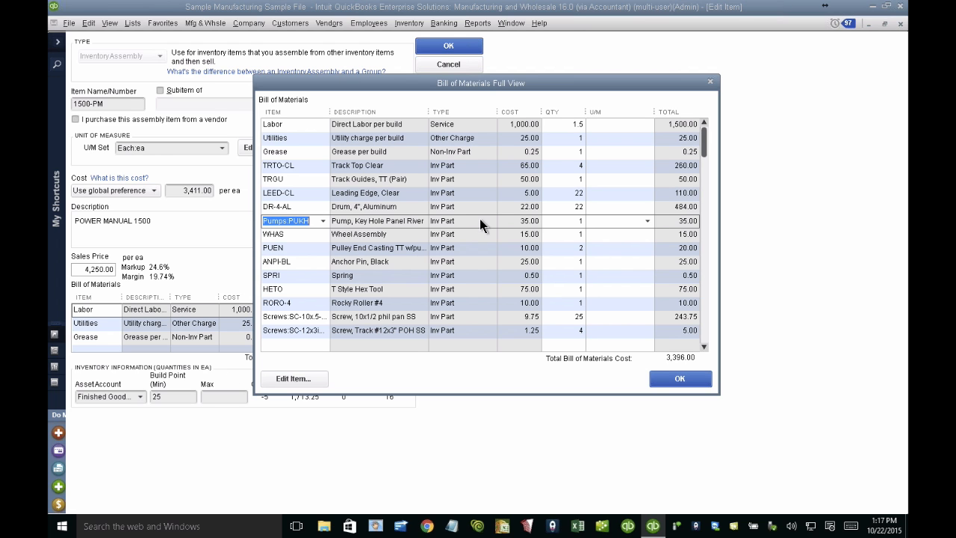
pyautogui.moveTo(482, 88); pyautogui.dragTo(370, 74)
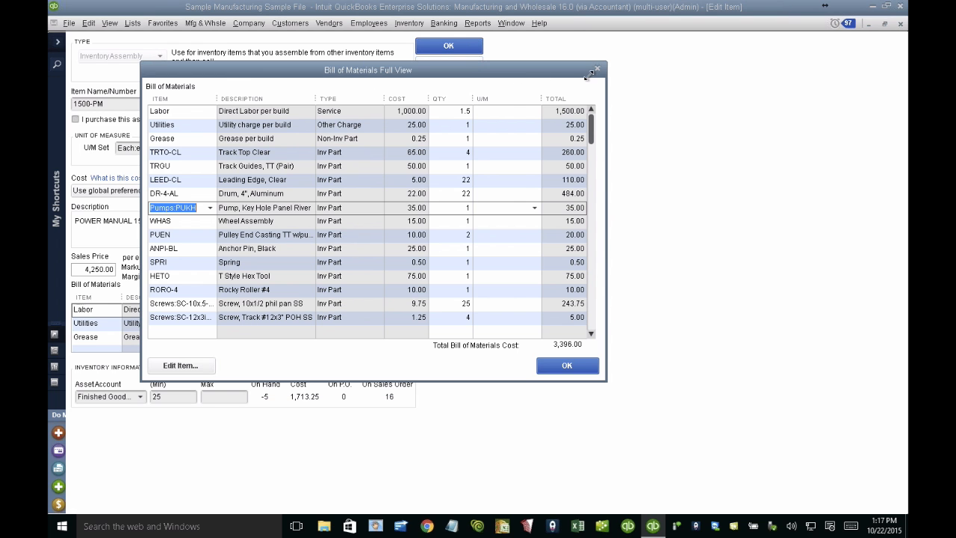
pyautogui.press('Escape')
pyautogui.press('Escape')
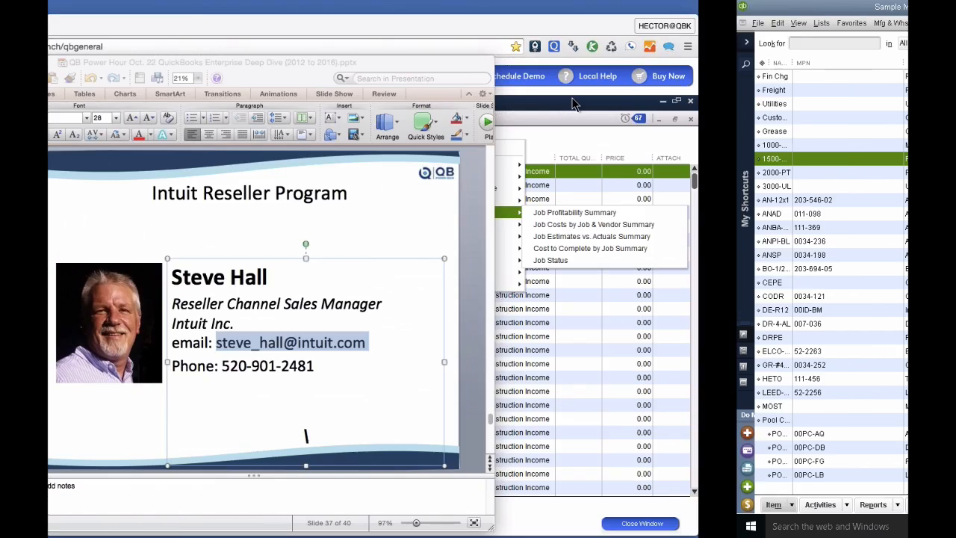
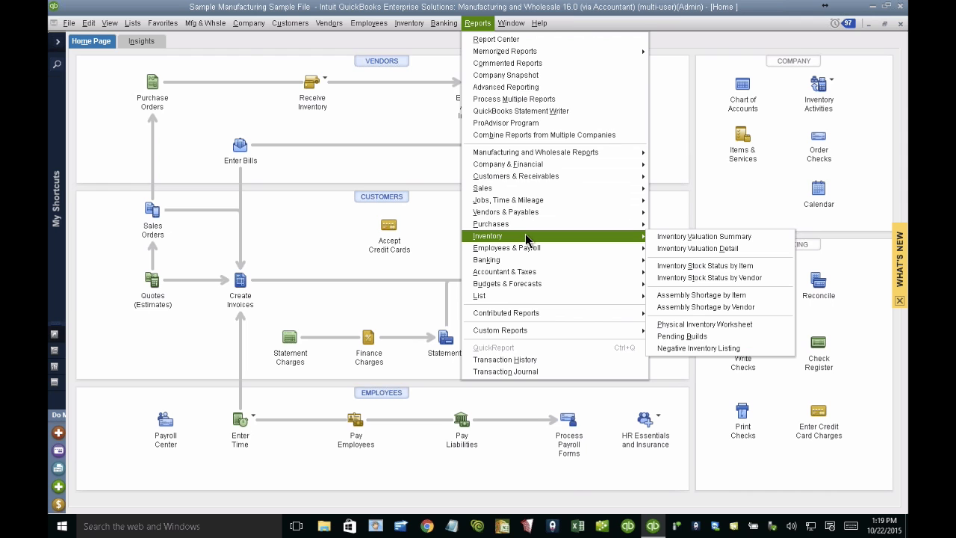
# Step: Open the Negative Inventory Listing report, examine the transactions behind item 2000-PT, and close both reports
pyautogui.click(699, 348)
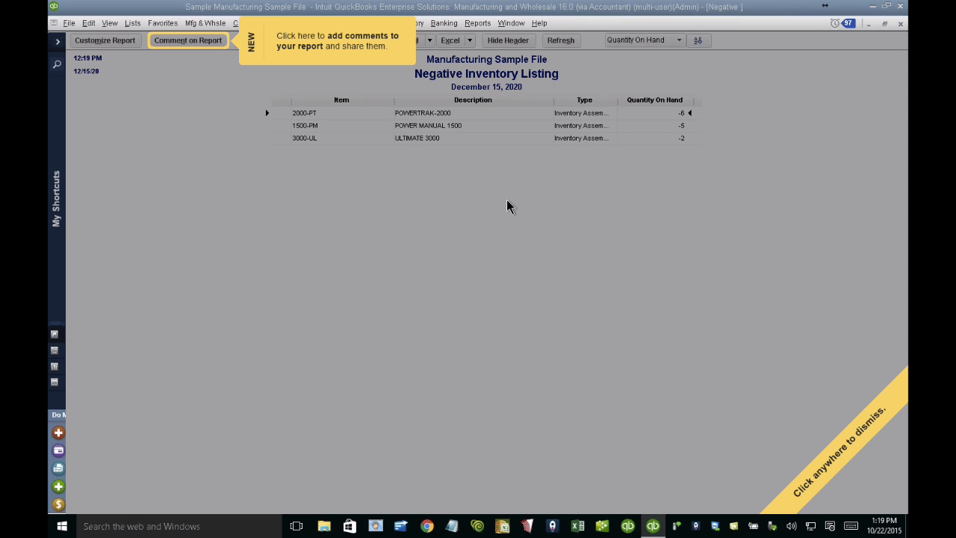
pyautogui.click(501, 197)
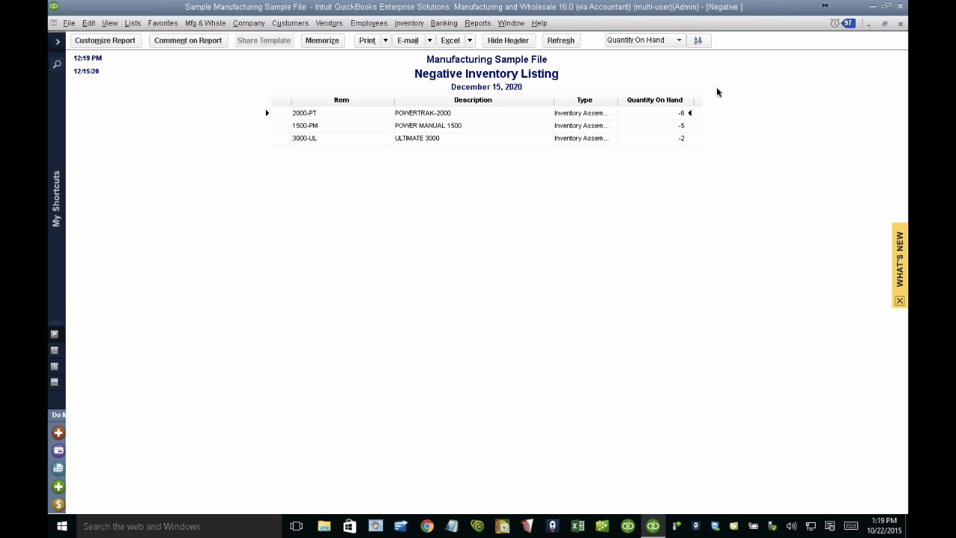
pyautogui.doubleClick(410, 114)
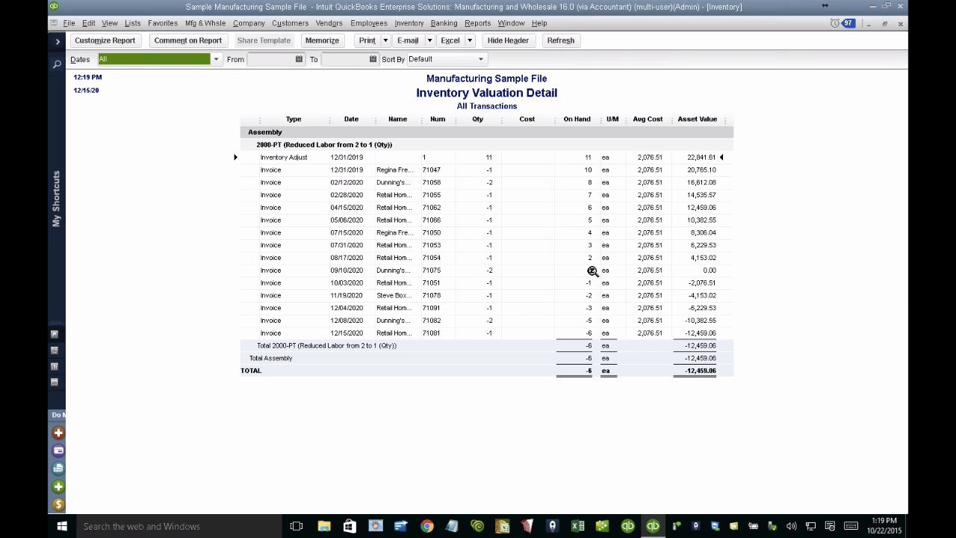
pyautogui.click(361, 276)
pyautogui.press('Escape')
pyautogui.press('Escape')
pyautogui.hotkey('ctrl', 'Left')
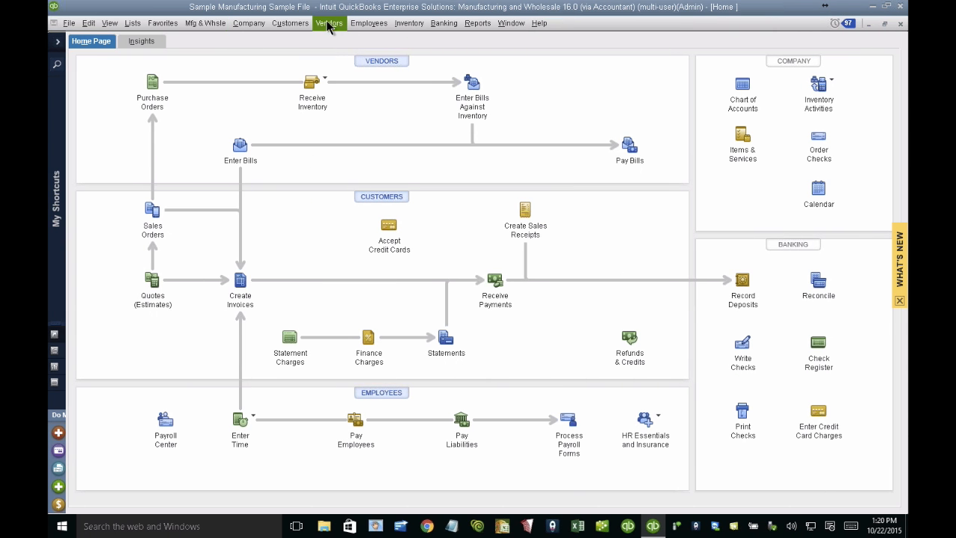
pyautogui.click(408, 23)
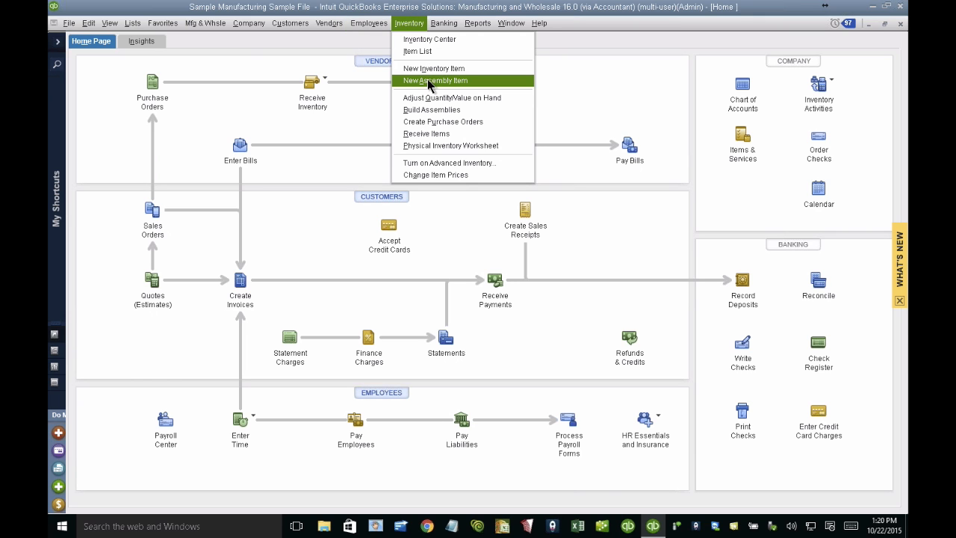
pyautogui.click(428, 81)
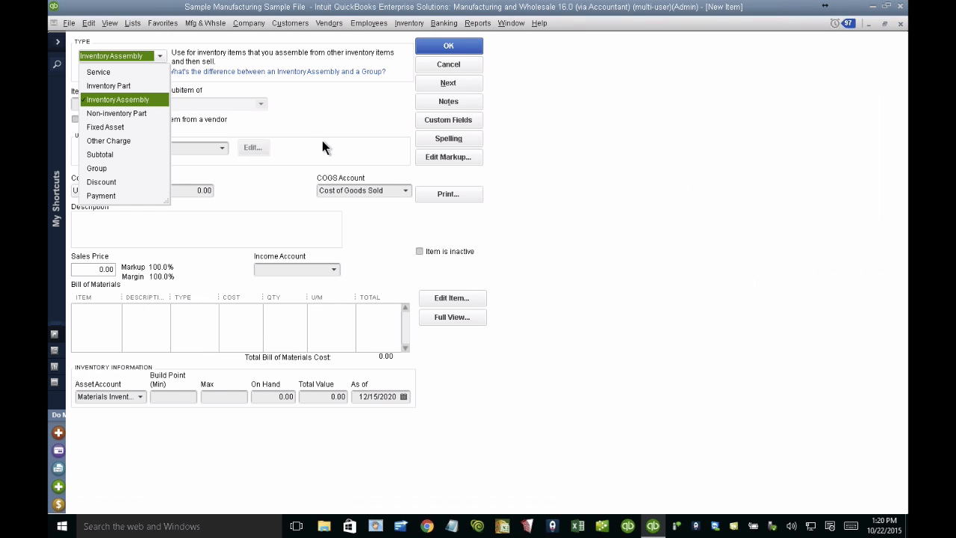
pyautogui.press('Escape')
pyautogui.press('Escape')
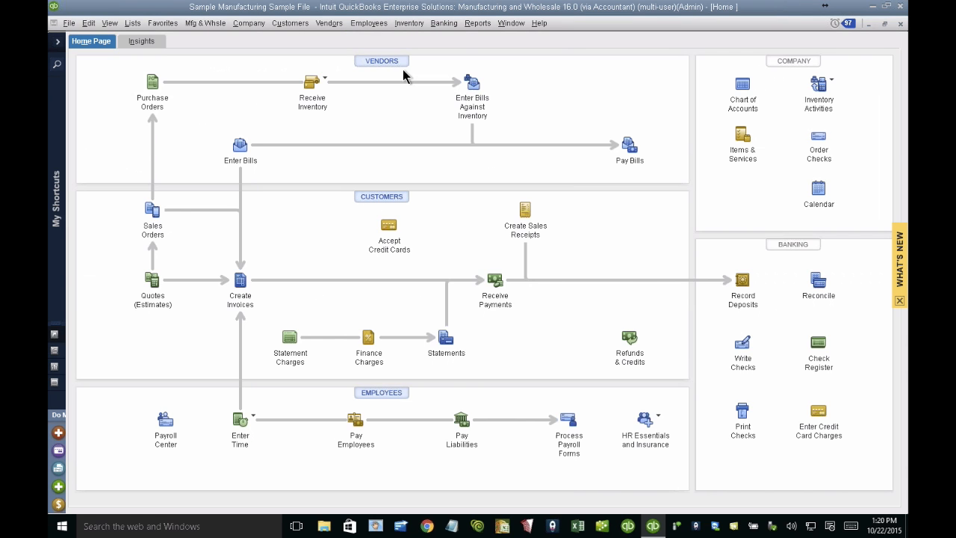
# Step: Start a new assembly build for item 1500-PM and check the maximum number that can be built
pyautogui.click(410, 24)
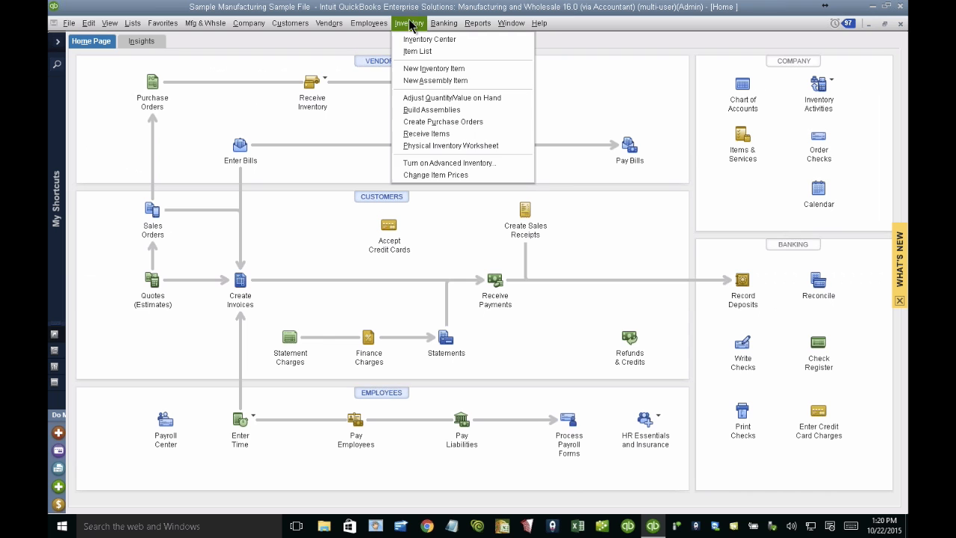
pyautogui.click(469, 112)
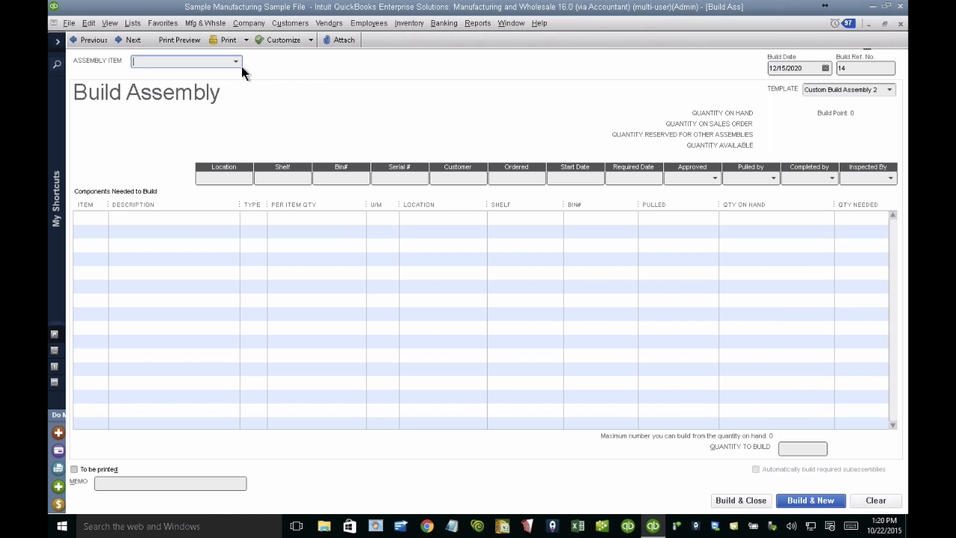
pyautogui.click(238, 63)
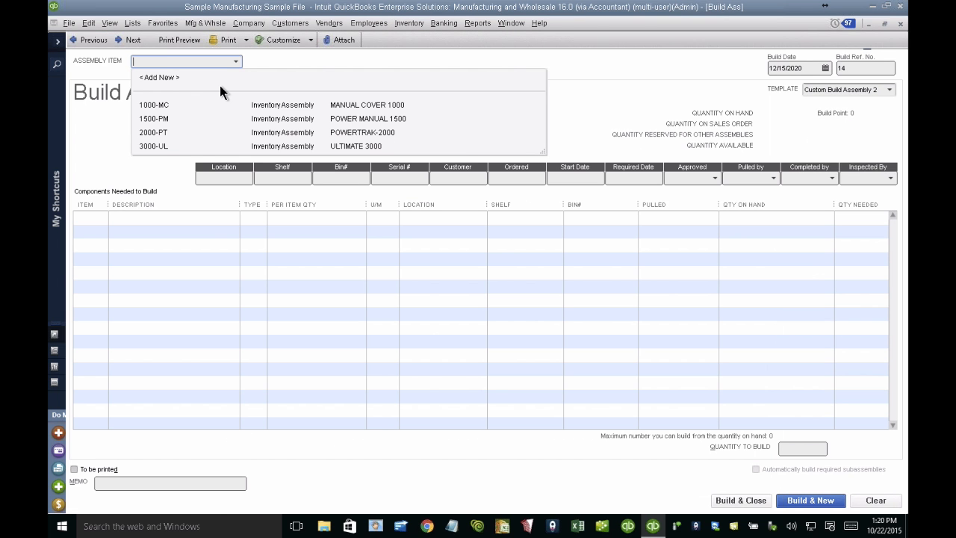
pyautogui.click(159, 119)
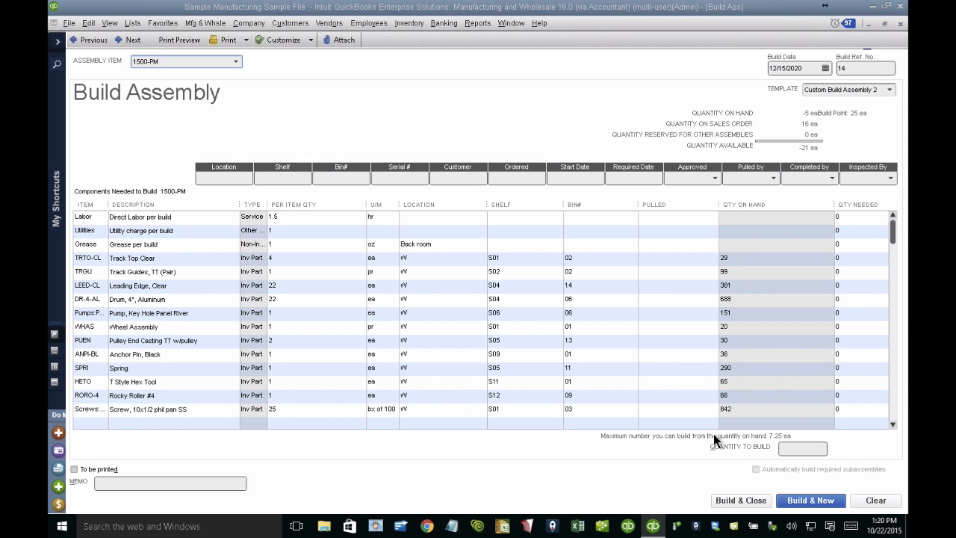
pyautogui.click(780, 439)
# Step: Set the quantity to build to 10 and show the shortage report for just this build
pyautogui.click(796, 448)
pyautogui.write('1')
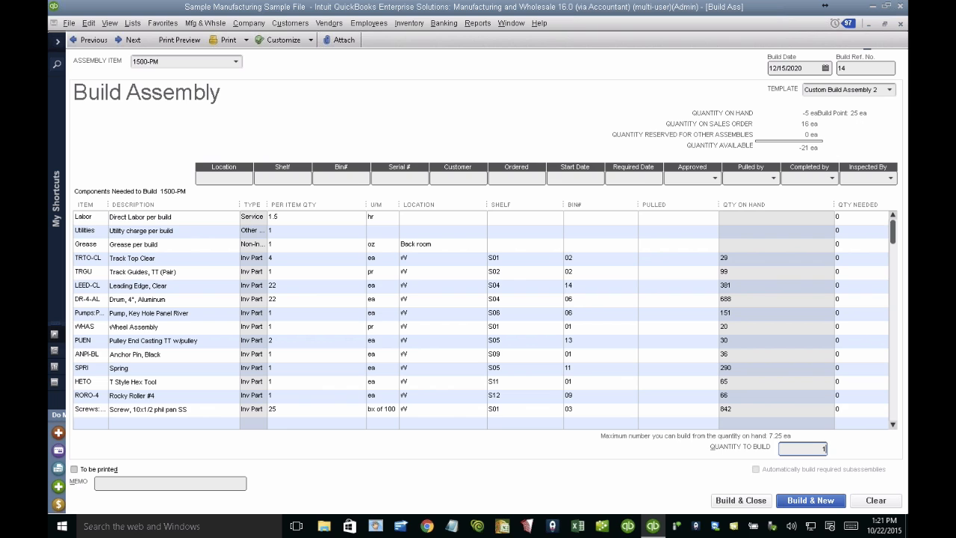
pyautogui.write('0')
pyautogui.press('Tab')
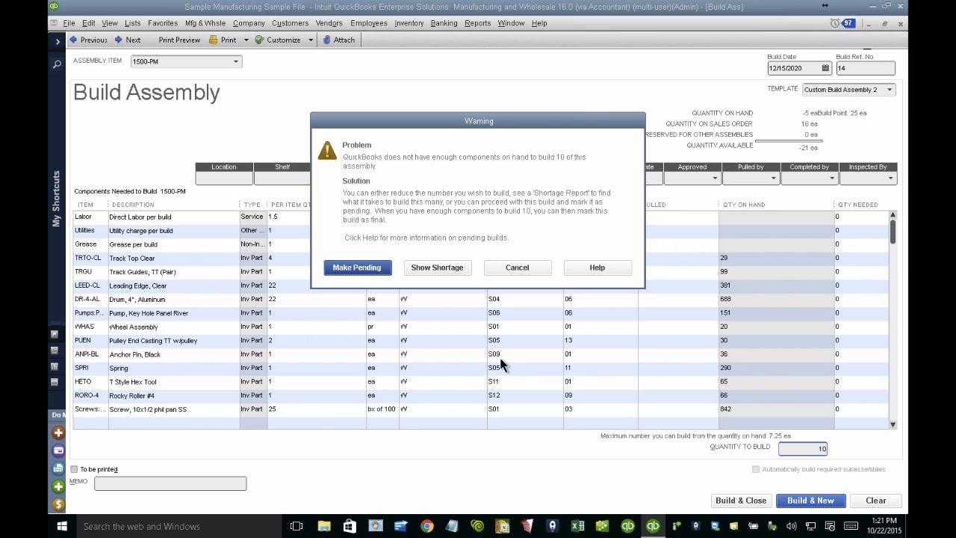
pyautogui.click(365, 270)
pyautogui.click(425, 263)
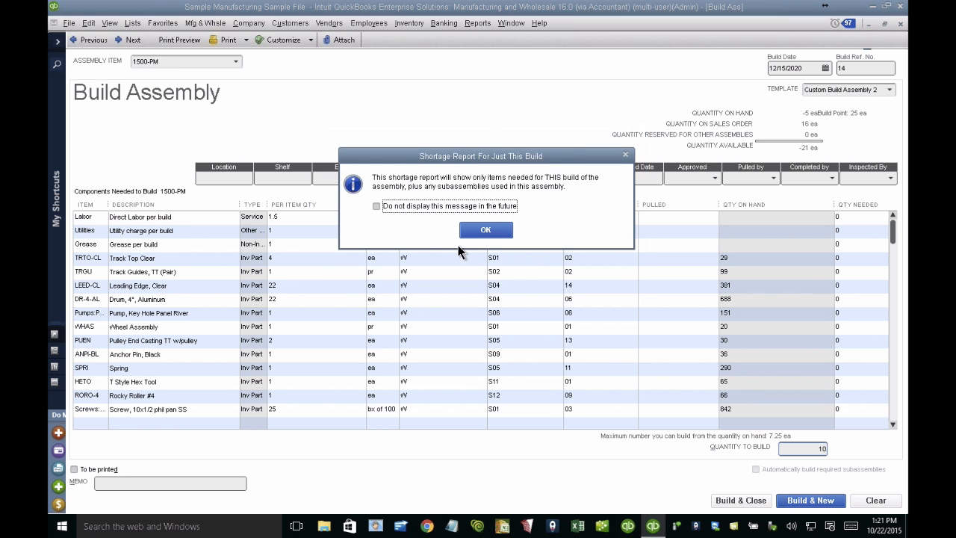
pyautogui.click(485, 229)
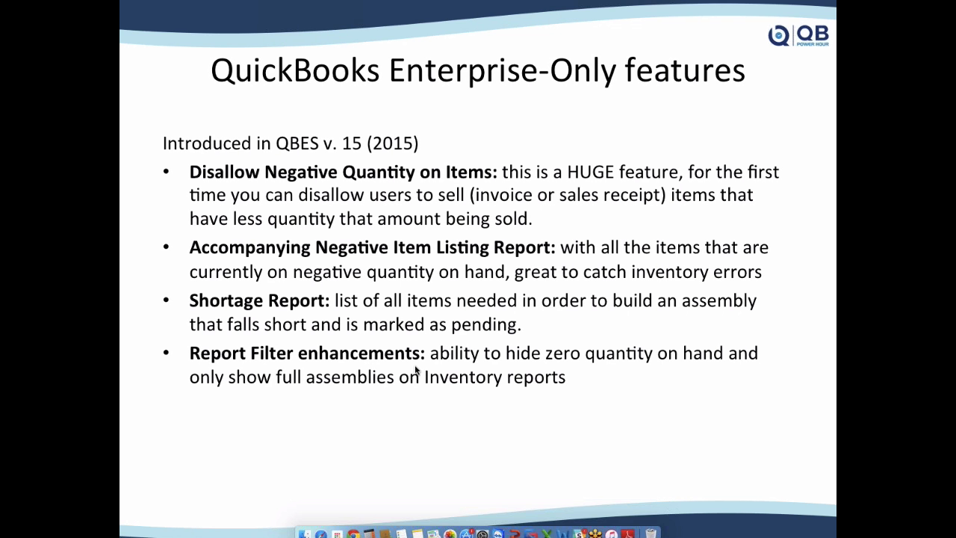
# Step: Switch back to QuickBooks, open the Inventory Stock Status by Item report and dismiss the feature tips
pyautogui.press('F4')
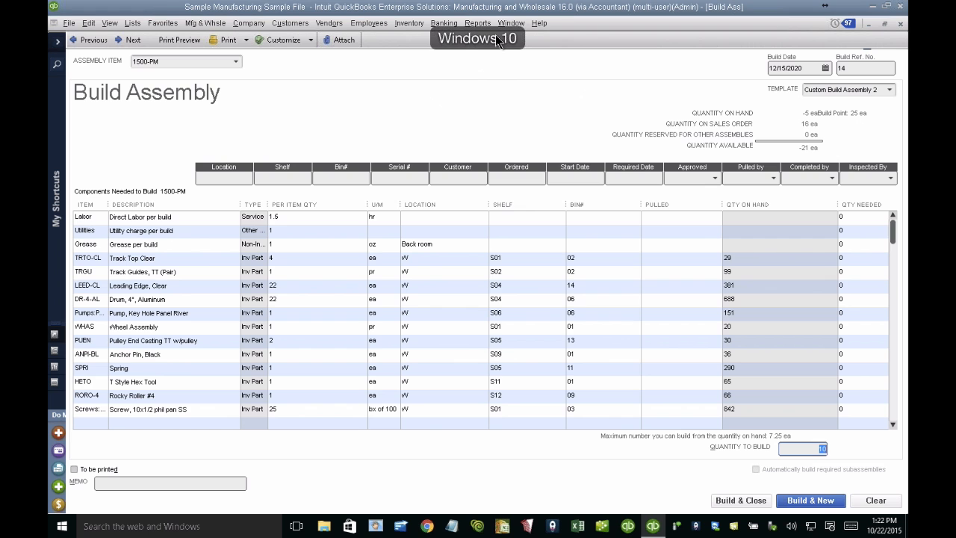
pyautogui.click(477, 24)
pyautogui.moveTo(544, 228)
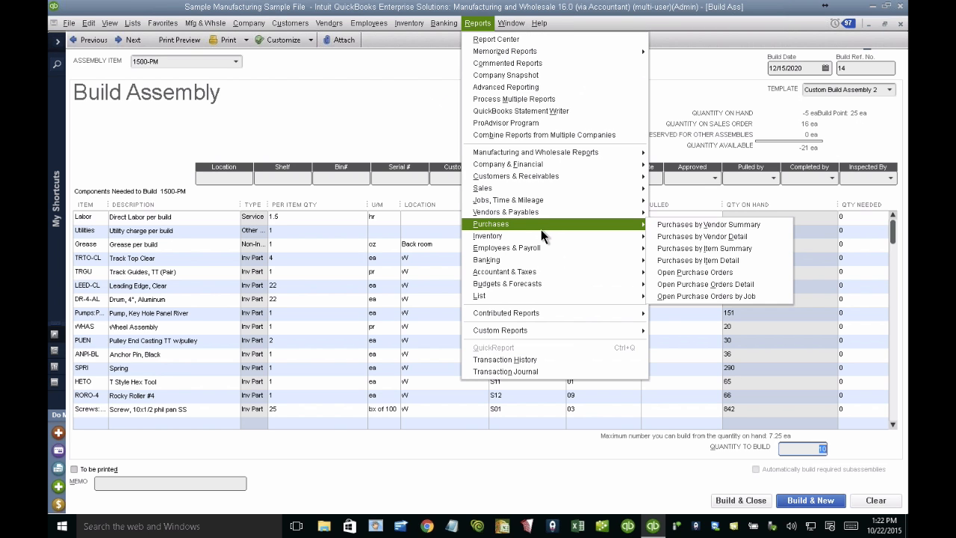
pyautogui.moveTo(576, 238)
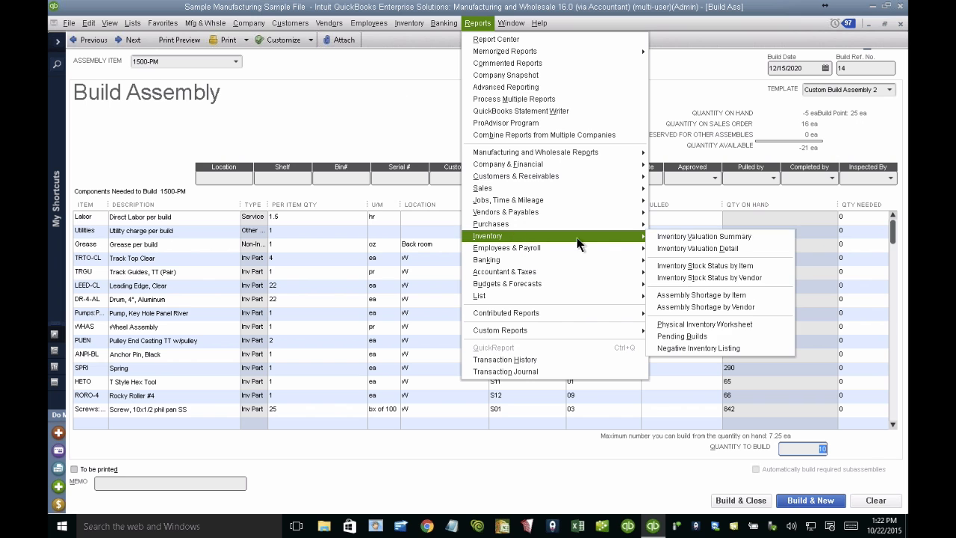
pyautogui.click(699, 266)
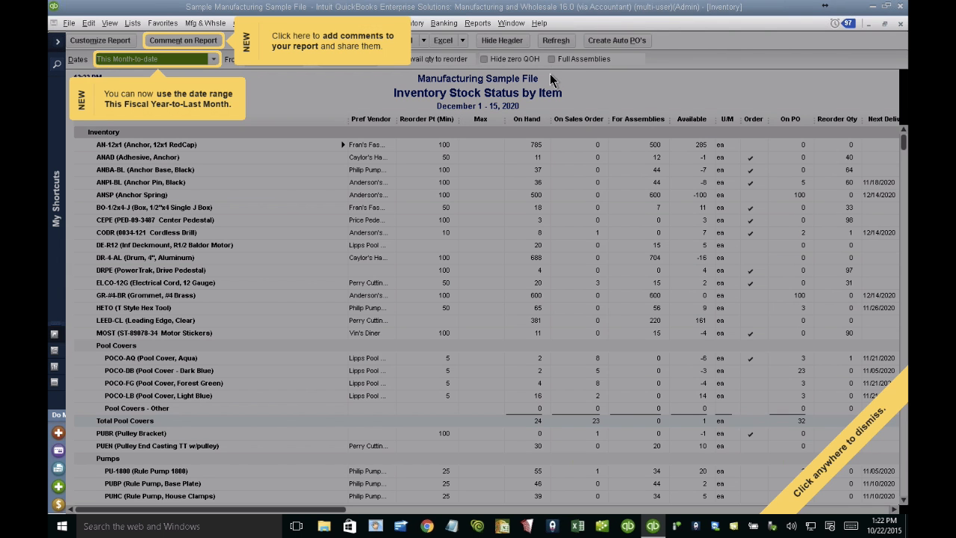
pyautogui.click(565, 69)
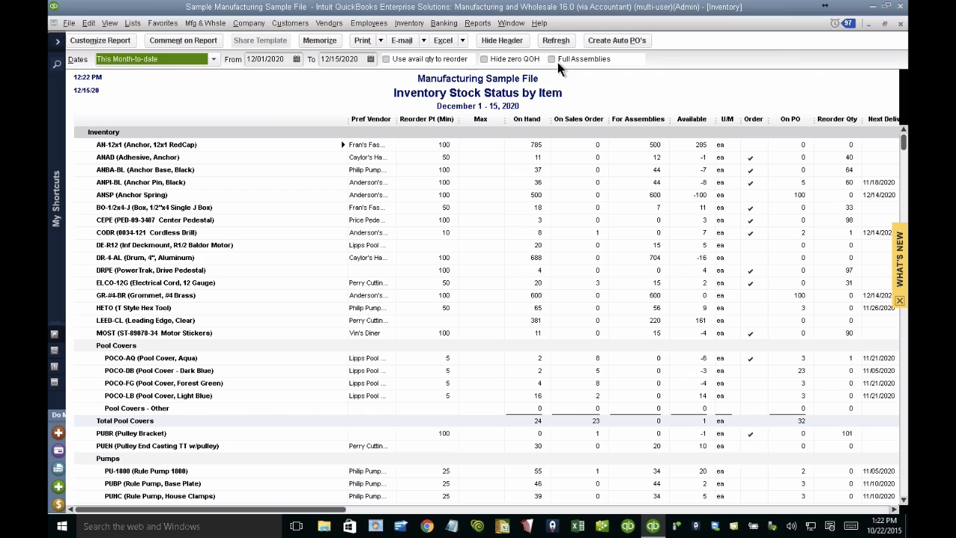
# Step: Turn on Full Assemblies, Hide zero QOH and Use avail qty to reorder for the stock status report
pyautogui.click(553, 61)
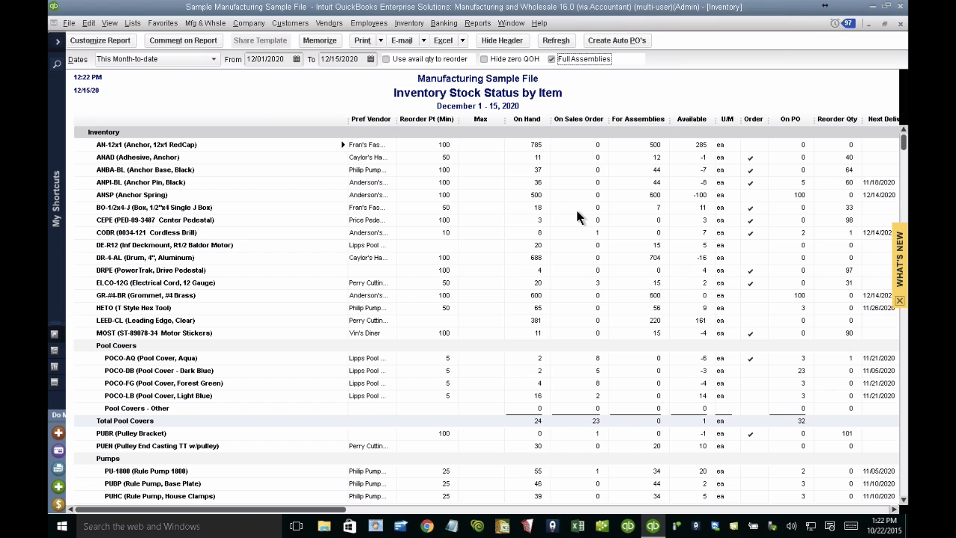
pyautogui.click(489, 65)
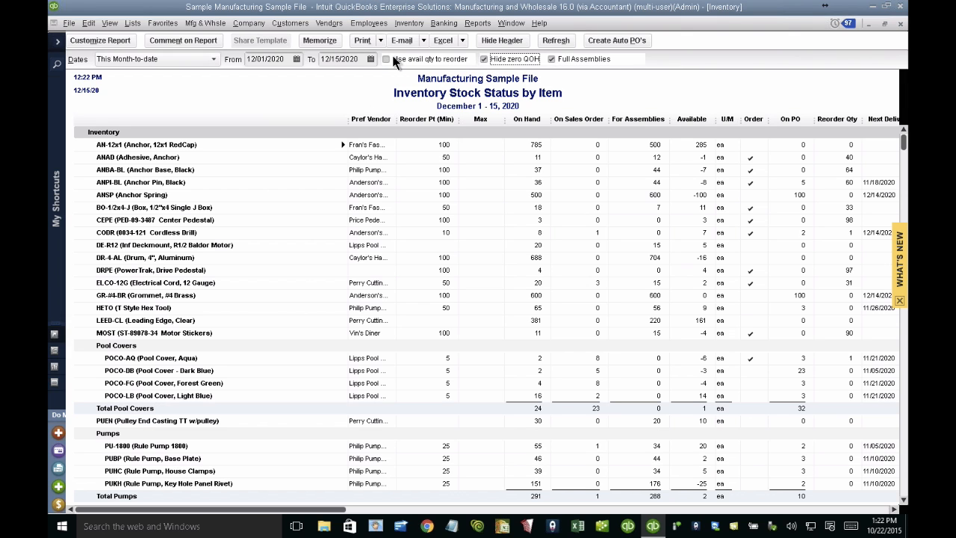
pyautogui.click(401, 60)
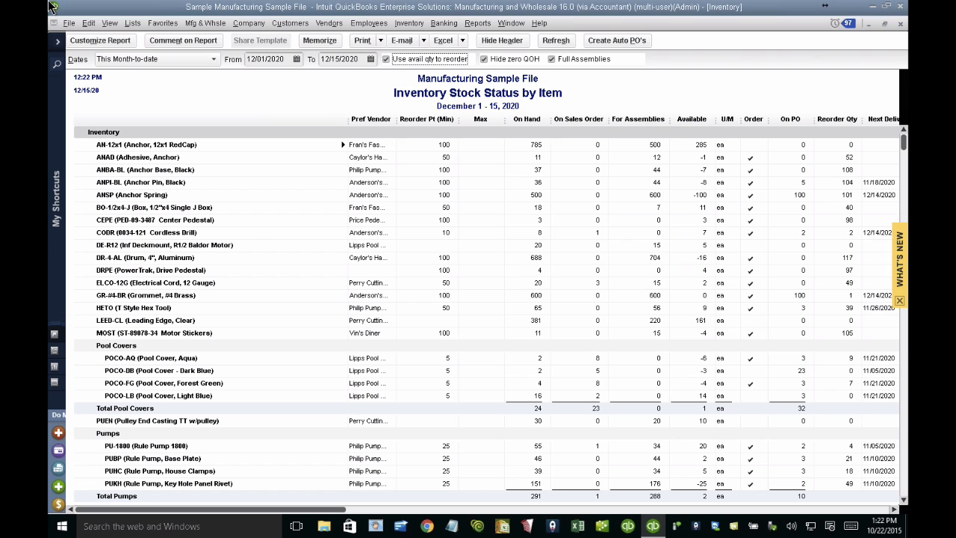
# Step: Examine the Item and Zero QOH filters in the stock status report's customization and accept the settings
pyautogui.click(100, 41)
pyautogui.click(250, 117)
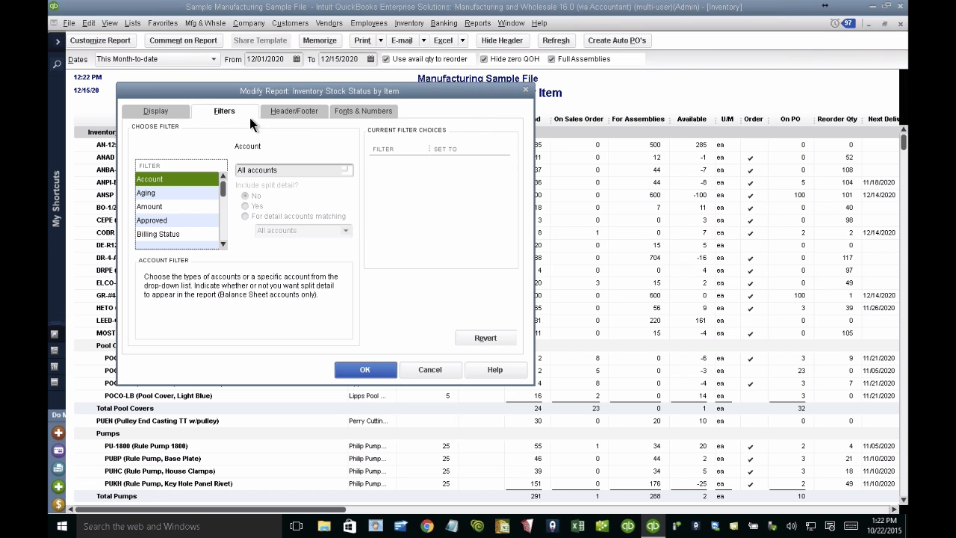
pyautogui.click(181, 217)
pyautogui.press('i')
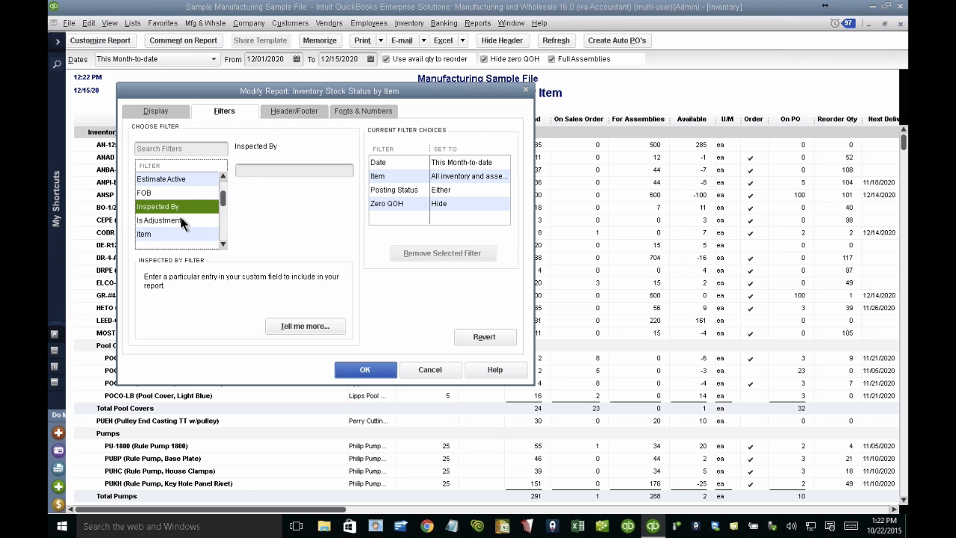
pyautogui.click(165, 236)
pyautogui.click(405, 203)
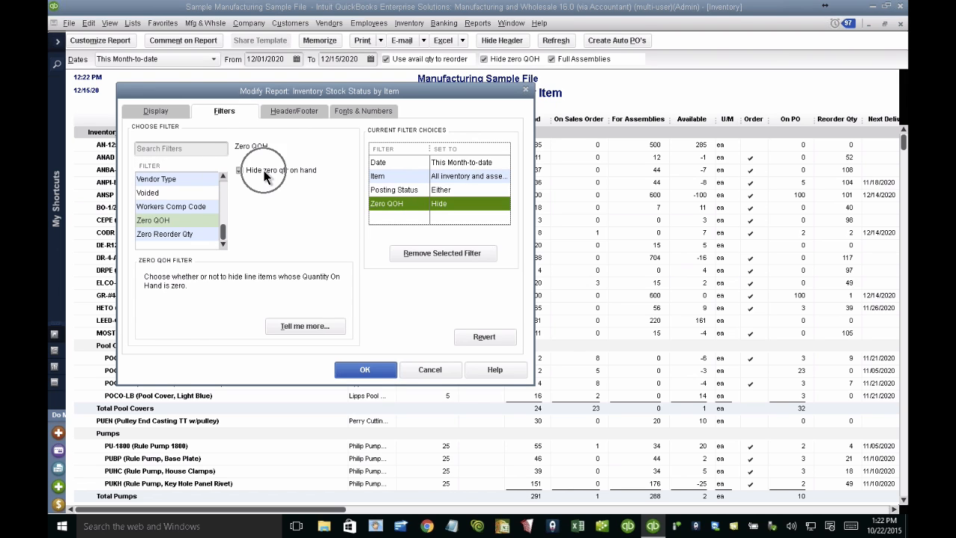
pyautogui.click(368, 372)
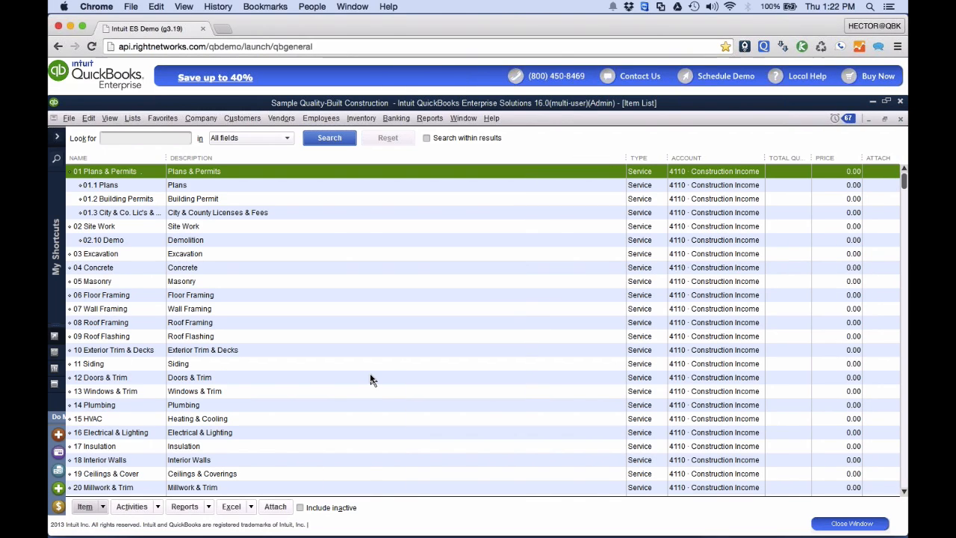
pyautogui.hotkey('ctrl', 'Up')
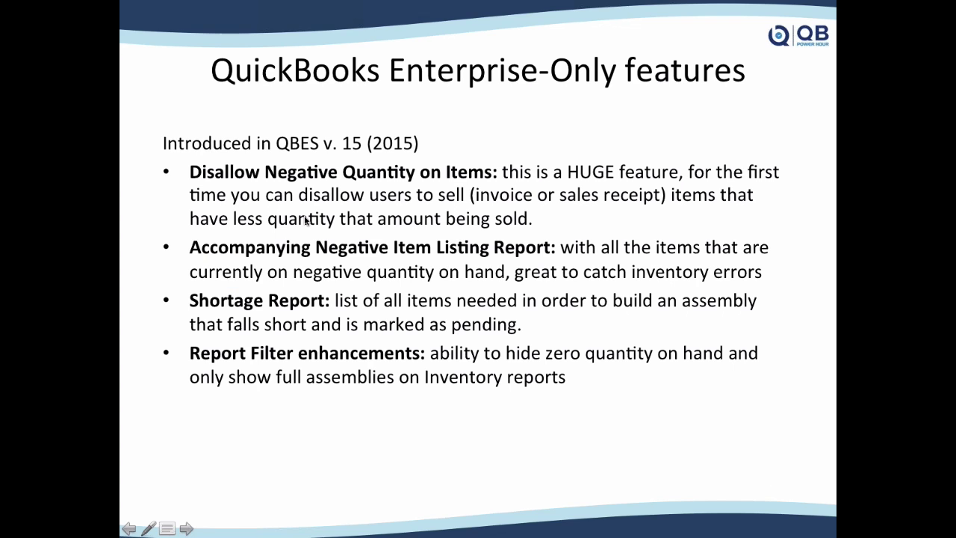
pyautogui.press('Right')
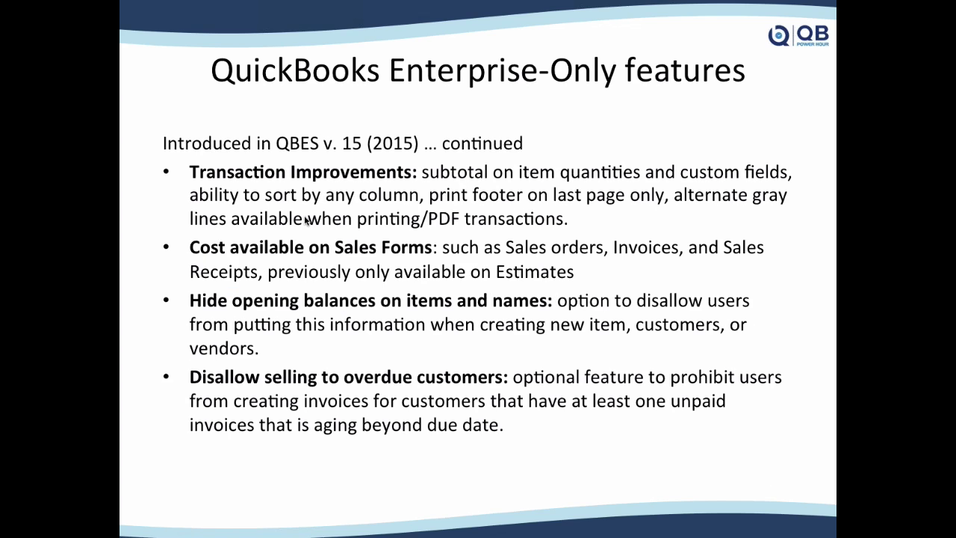
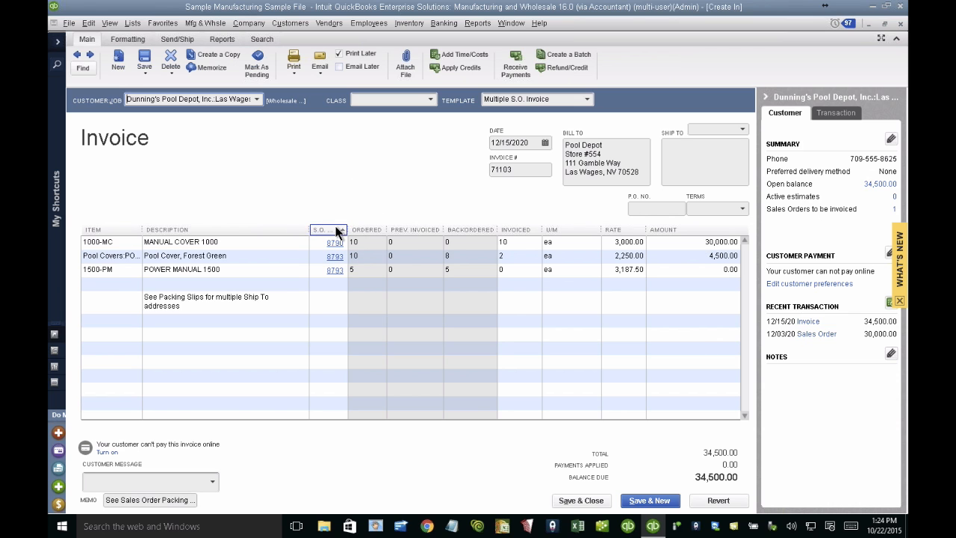
# Step: Sort the invoice lines by item and open the column settings of the invoice's data layout customization
pyautogui.click(118, 230)
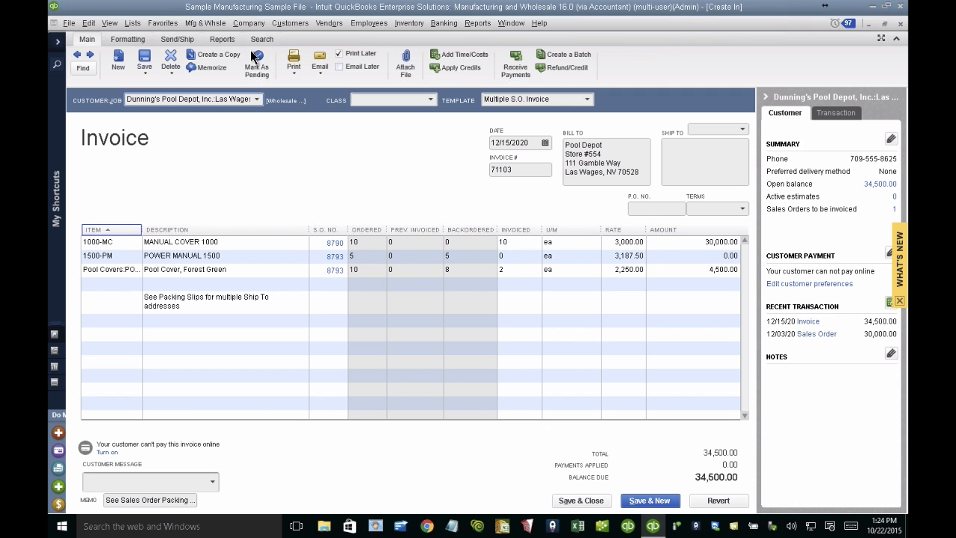
pyautogui.click(210, 68)
pyautogui.press('Escape')
pyautogui.click(135, 42)
pyautogui.click(192, 73)
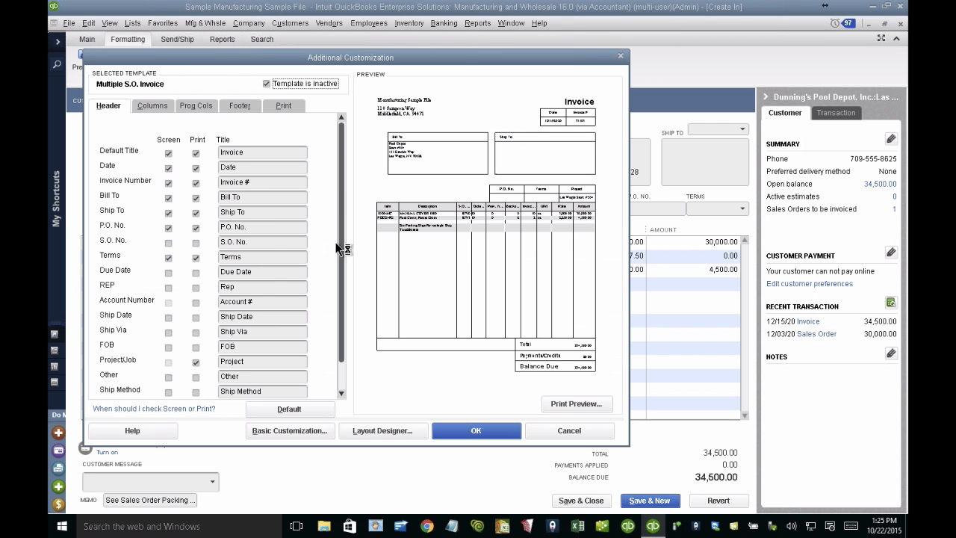
pyautogui.click(152, 105)
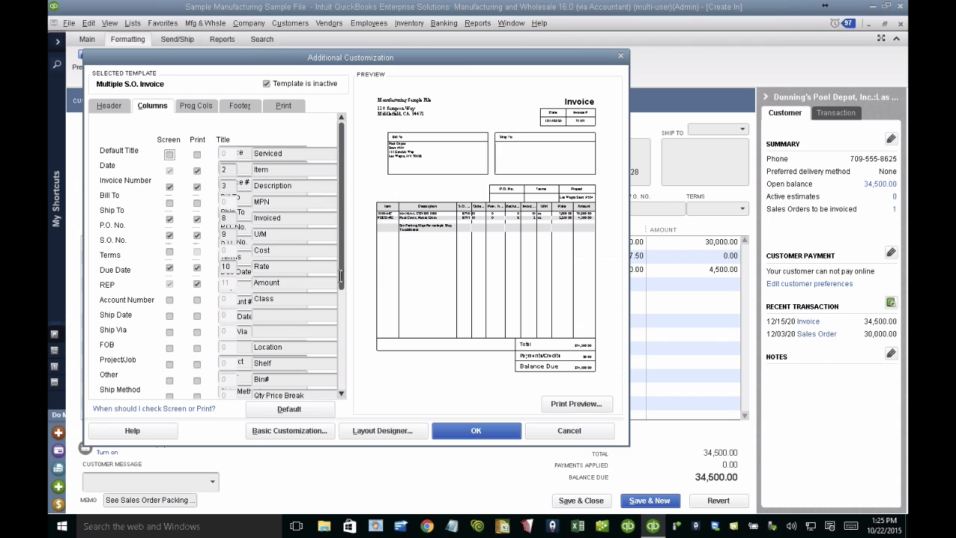
# Step: Title the Other 1 column "#" and enable it on screen, dismissing the layout message
pyautogui.scroll(-2, 339, 327)
pyautogui.click(274, 221)
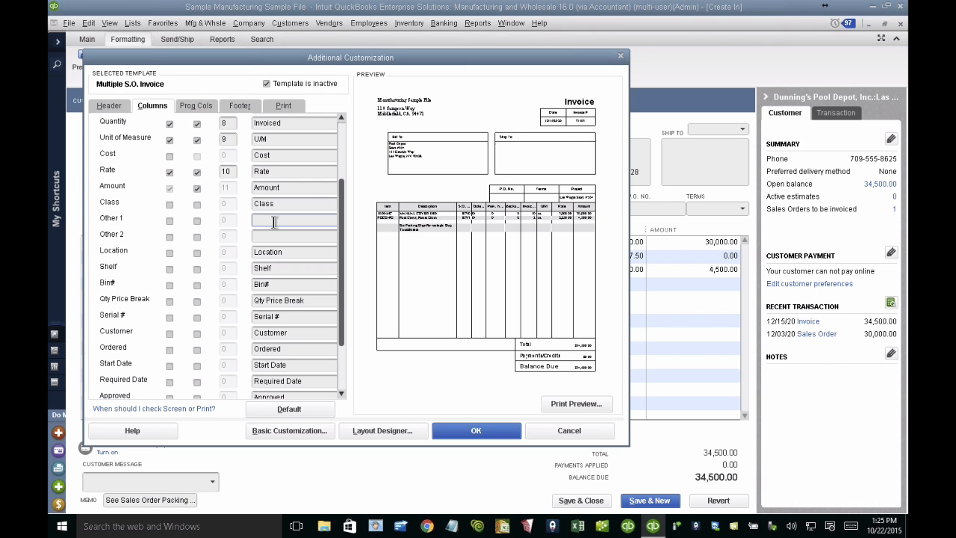
pyautogui.moveTo(263, 219); pyautogui.dragTo(221, 214)
pyautogui.click(172, 221)
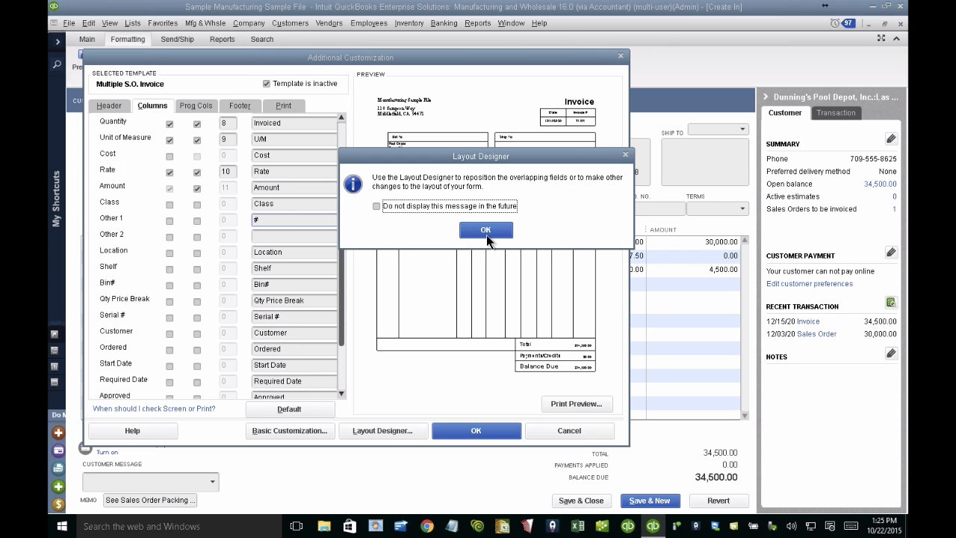
pyautogui.click(485, 229)
pyautogui.click(197, 221)
pyautogui.click(485, 230)
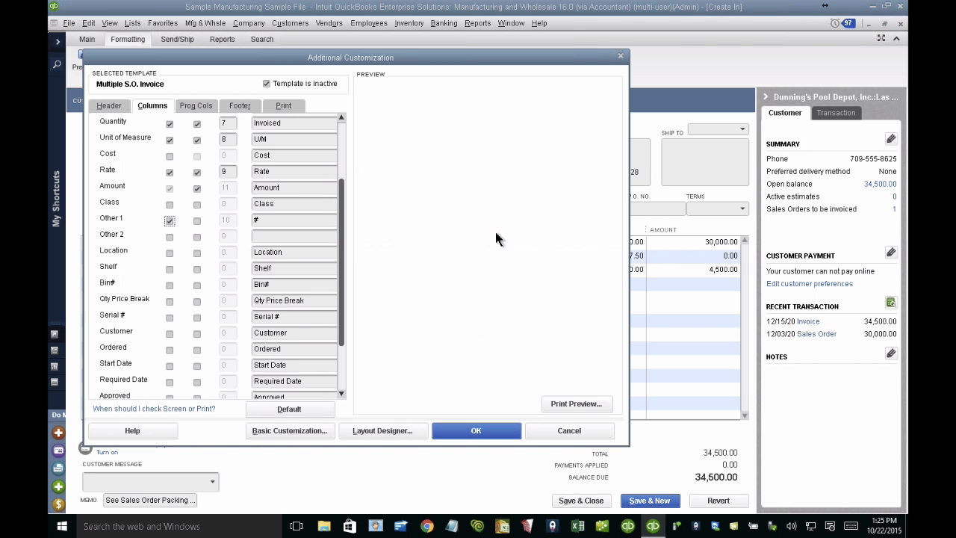
# Step: Set the Other 1 column's order to 1 and accept the layout customization
pyautogui.doubleClick(226, 220)
pyautogui.write('1')
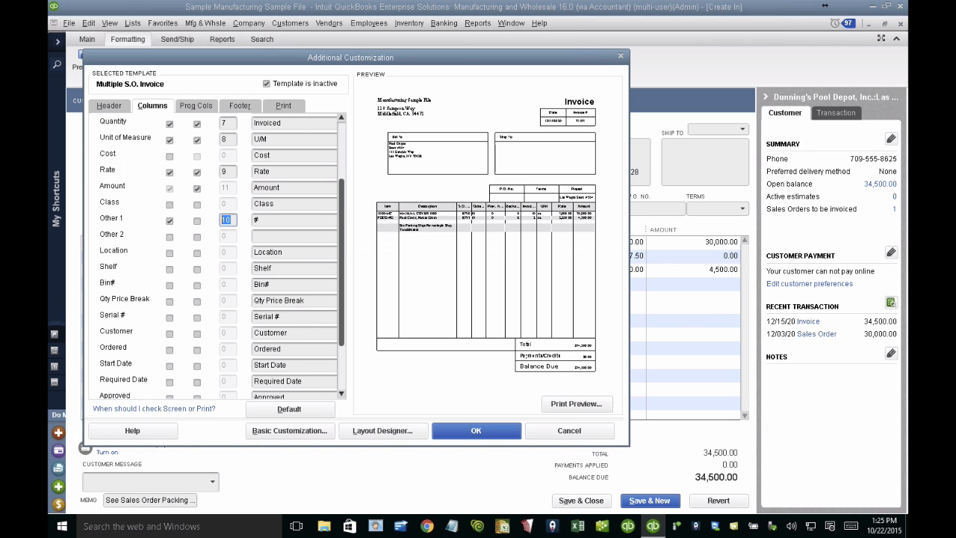
pyautogui.click(506, 233)
pyautogui.click(484, 431)
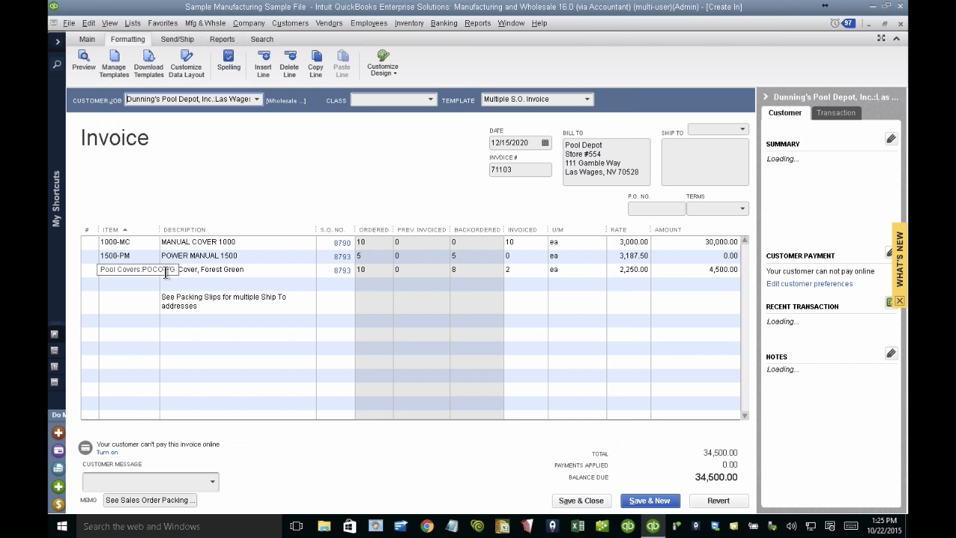
# Step: Widen the invoice's # column and number the three item lines 1, 2 and 3
pyautogui.moveTo(100, 230); pyautogui.dragTo(124, 231)
pyautogui.click(86, 242)
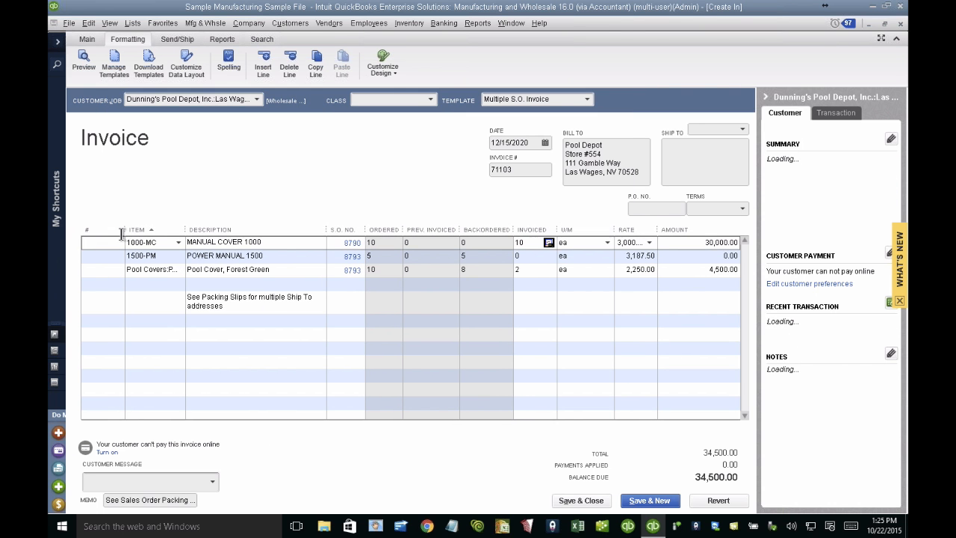
pyautogui.write('1')
pyautogui.press('Down')
pyautogui.write('2')
pyautogui.press('Down')
pyautogui.write('3')
pyautogui.press('Down')
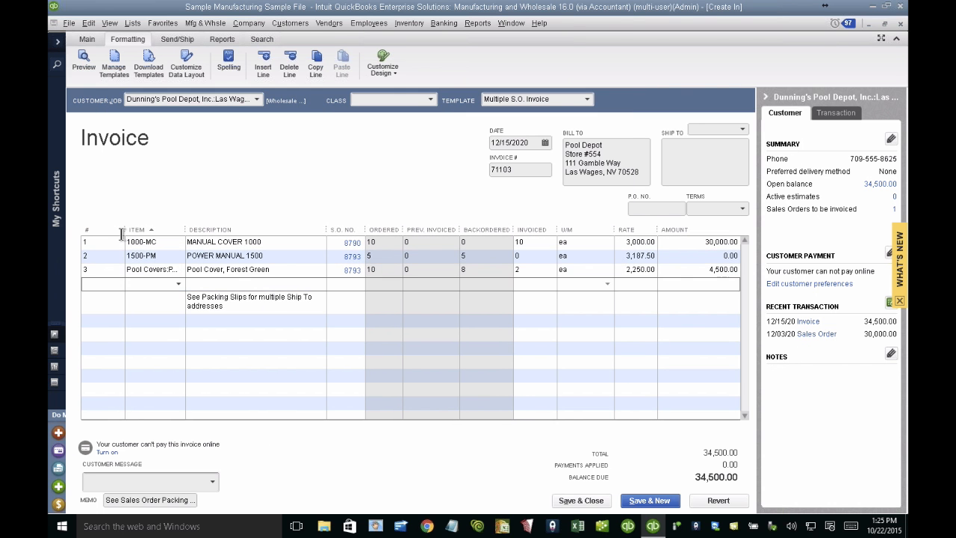
pyautogui.press('Up')
pyautogui.press('Up')
pyautogui.press('Up')
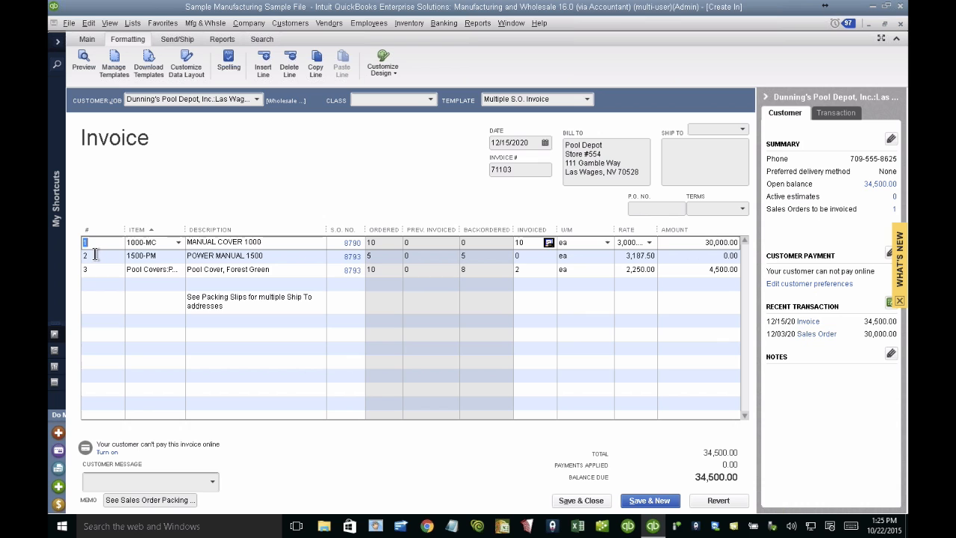
# Step: Try sorting the invoice lines by other columns such as rate and invoiced quantity, ending with ascending # order
pyautogui.click(633, 230)
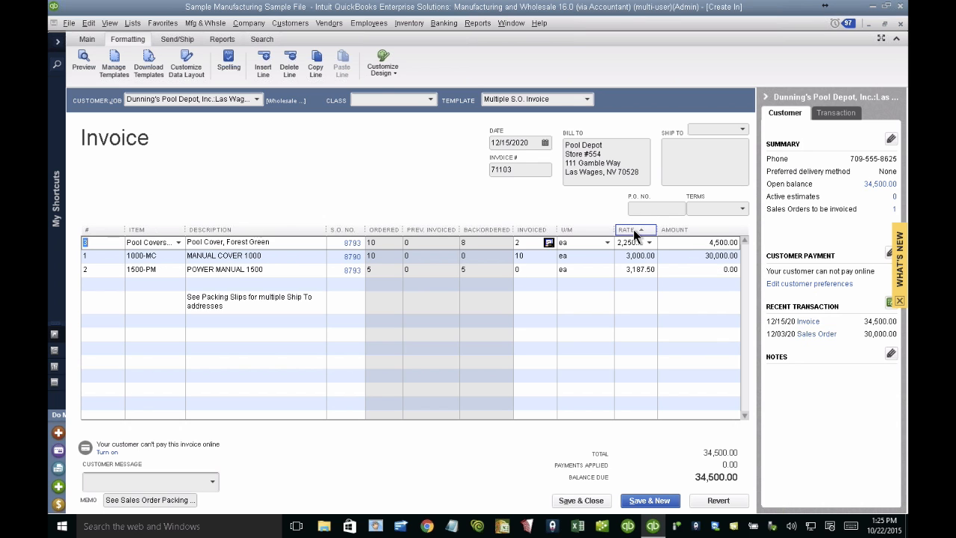
pyautogui.click(678, 230)
pyautogui.click(538, 230)
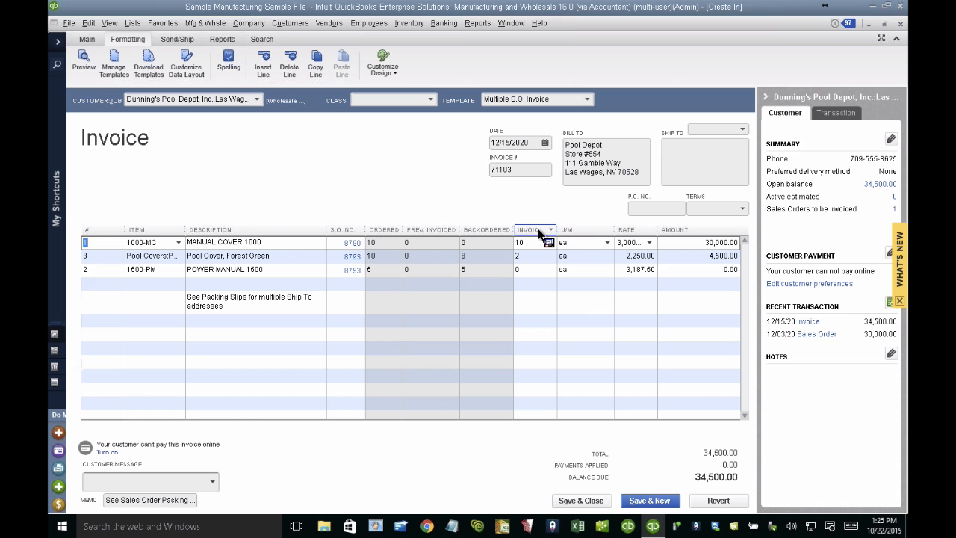
pyautogui.click(349, 226)
pyautogui.click(105, 227)
pyautogui.click(106, 227)
pyautogui.click(105, 227)
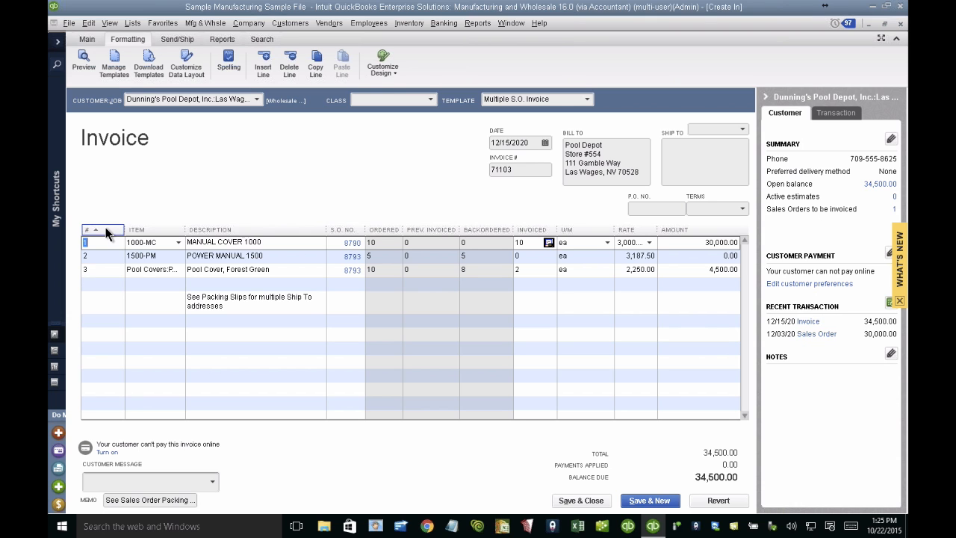
# Step: Start a new item of type Subtotal from an empty invoice line below the packing slip note
pyautogui.click(191, 357)
pyautogui.click(176, 336)
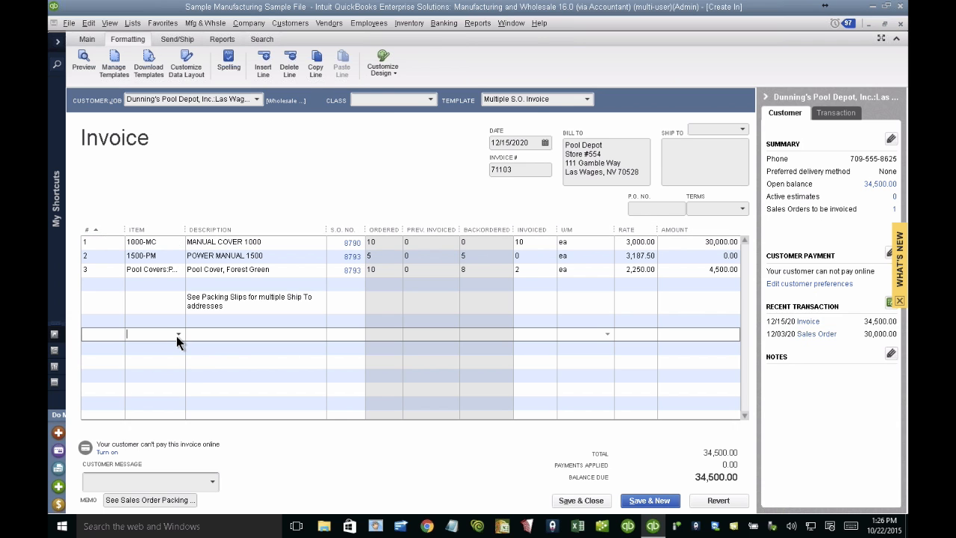
pyautogui.click(176, 336)
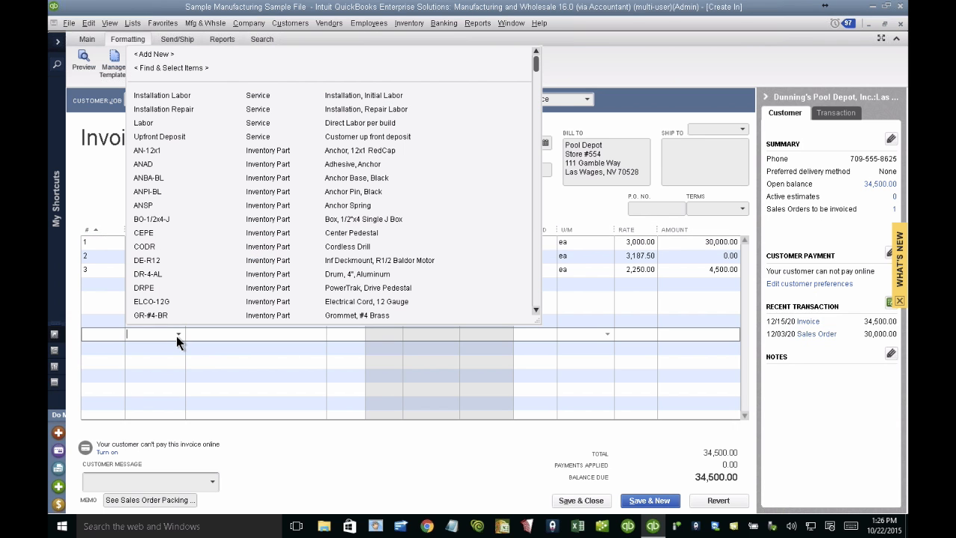
pyautogui.click(157, 54)
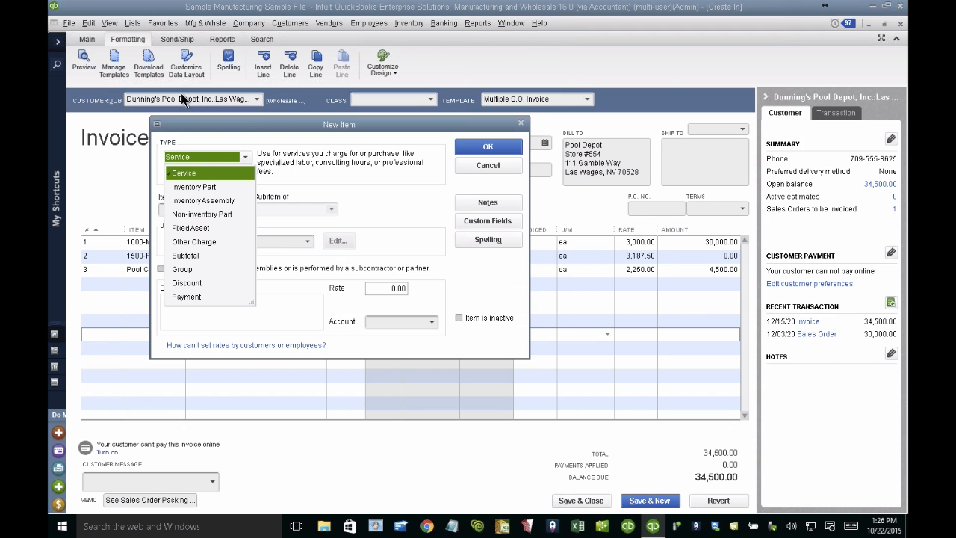
pyautogui.click(197, 254)
pyautogui.click(195, 210)
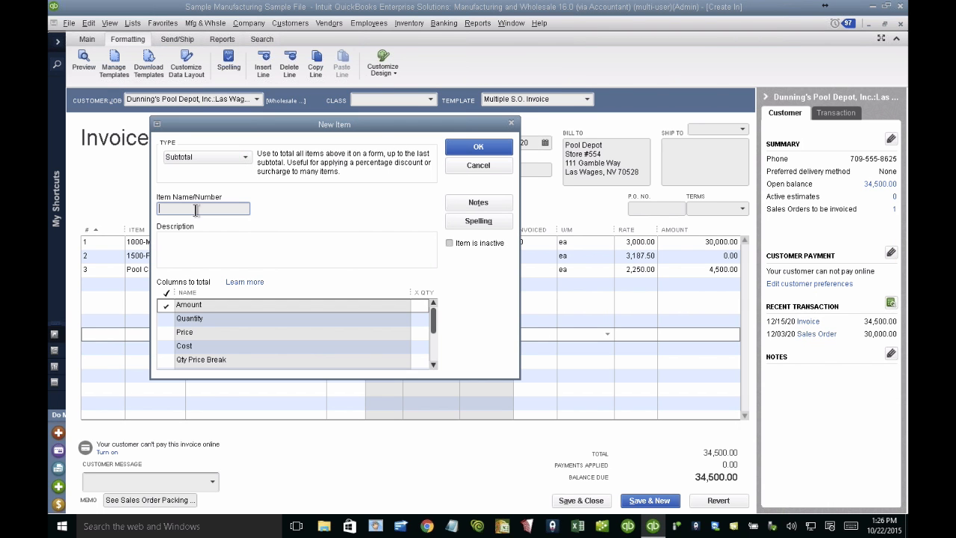
# Step: Name the new subtotal item SUBTOTAL WEIGHT and save it onto the invoice line
pyautogui.write('SUB')
pyautogui.write('TOTAL W')
pyautogui.write('EITGH')
pyautogui.write('T')
pyautogui.press('BackSpace')
pyautogui.press('BackSpace')
pyautogui.press('BackSpace')
pyautogui.press('BackSpace')
pyautogui.press('BackSpace')
pyautogui.write('GHT')
pyautogui.press('Left')
pyautogui.press('Left')
pyautogui.press('Left')
pyautogui.write('I')
pyautogui.click(474, 149)
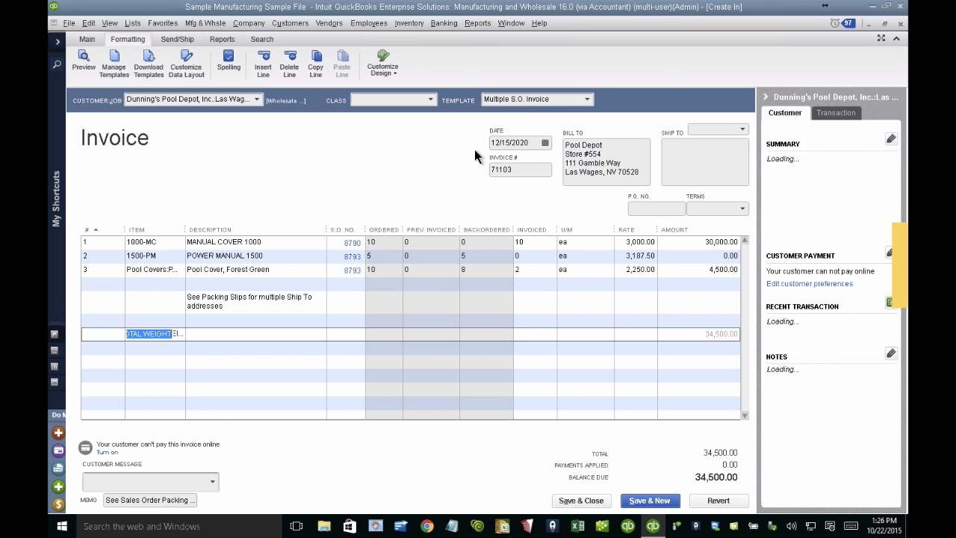
# Step: Open an inventory item from the Item List and bring up the setup of its custom fields
pyautogui.click(133, 23)
pyautogui.click(147, 52)
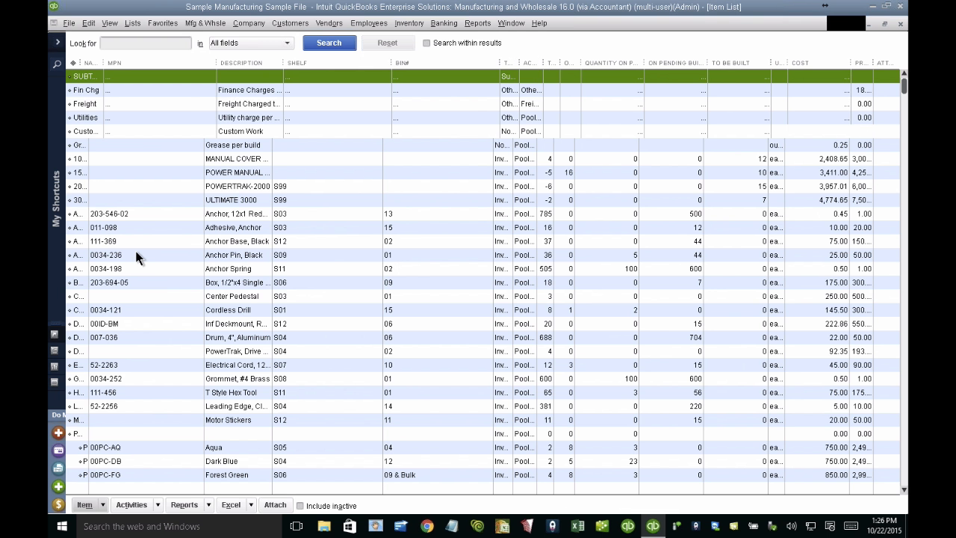
pyautogui.doubleClick(230, 245)
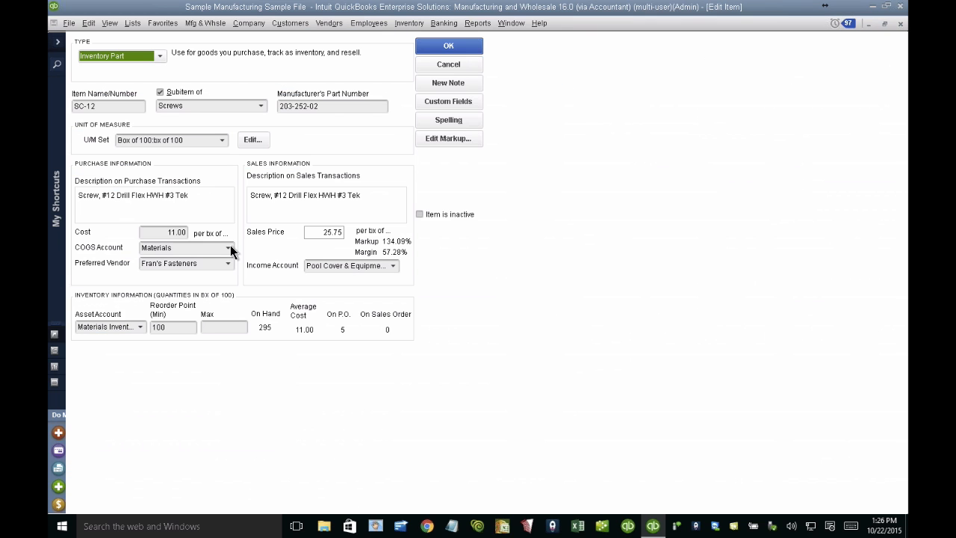
pyautogui.click(454, 103)
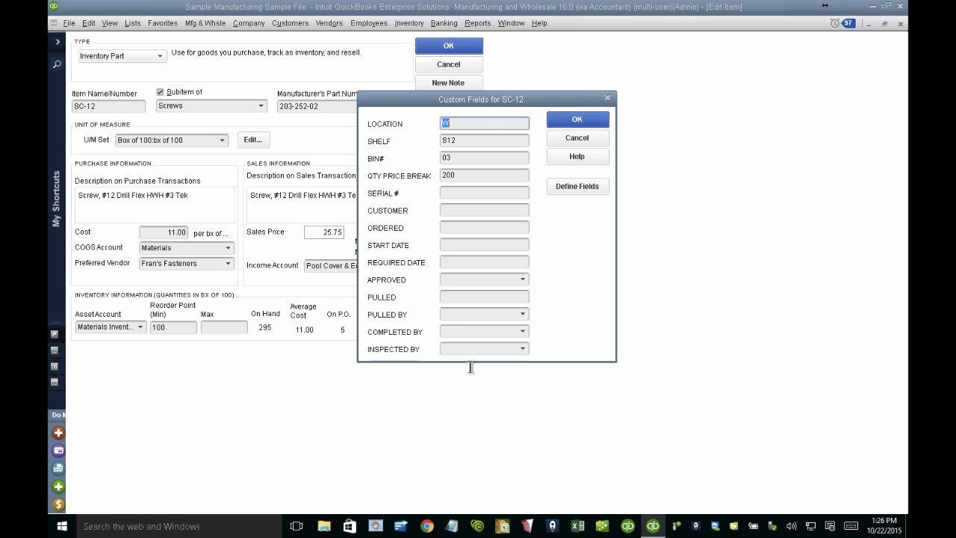
pyautogui.click(576, 186)
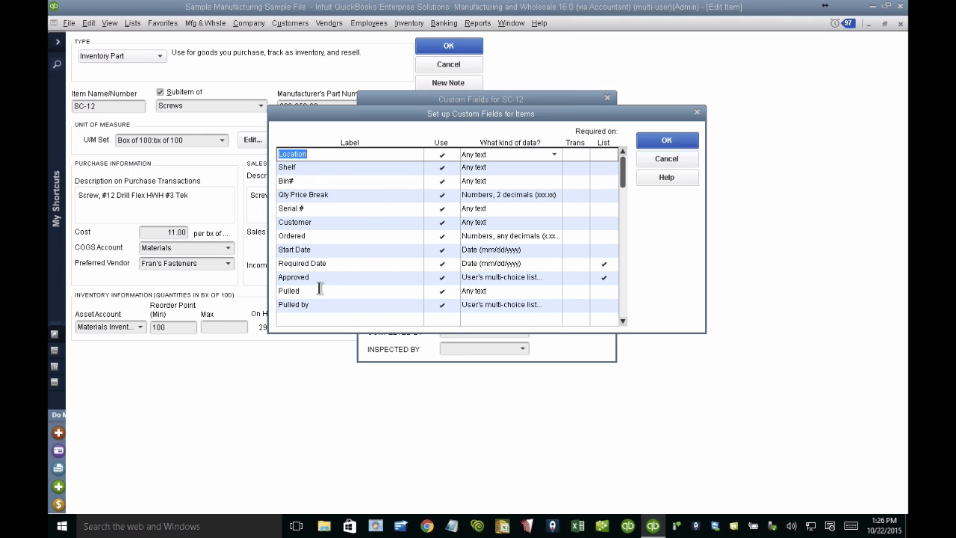
# Step: Clear the list requirement for the Required Date and Approved custom fields
pyautogui.click(318, 292)
pyautogui.click(604, 265)
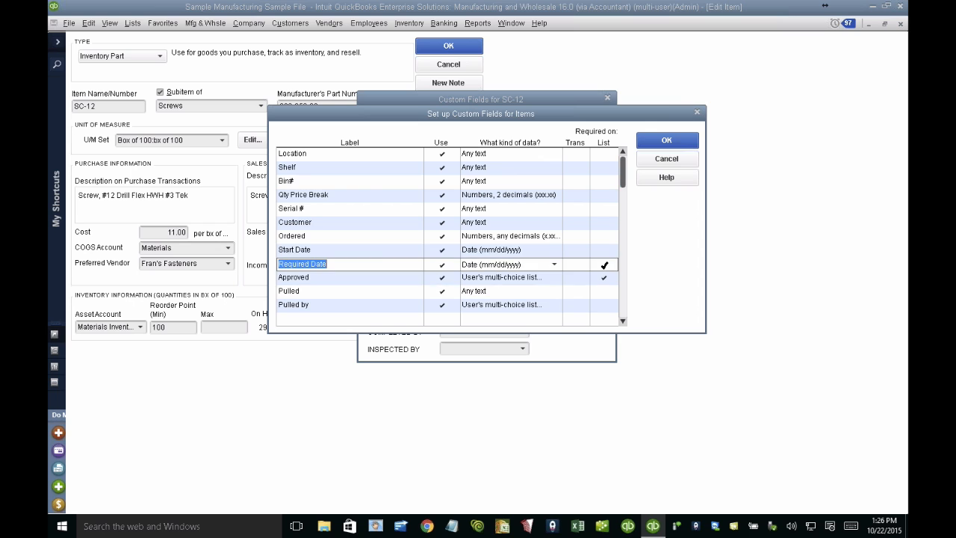
pyautogui.click(604, 277)
pyautogui.click(604, 275)
# Step: Rename the Pulled custom field to WEIGHT and set its data type to whole numbers only
pyautogui.click(313, 291)
pyautogui.write('WEIGHT')
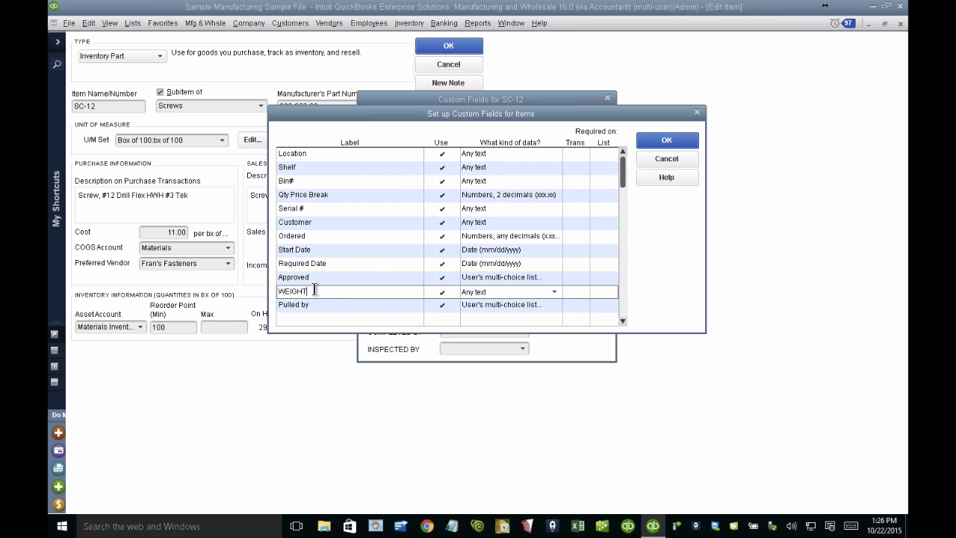
pyautogui.click(555, 290)
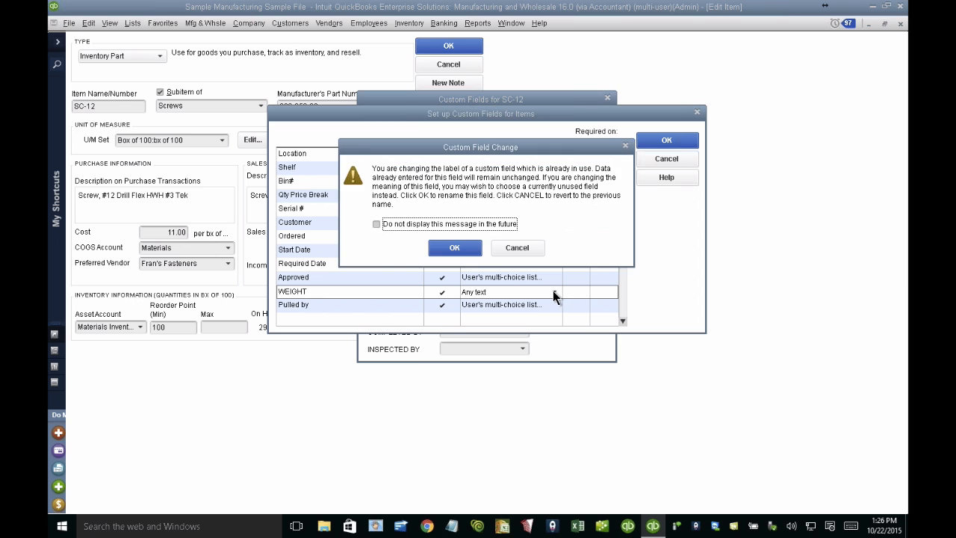
pyautogui.click(458, 247)
pyautogui.click(498, 323)
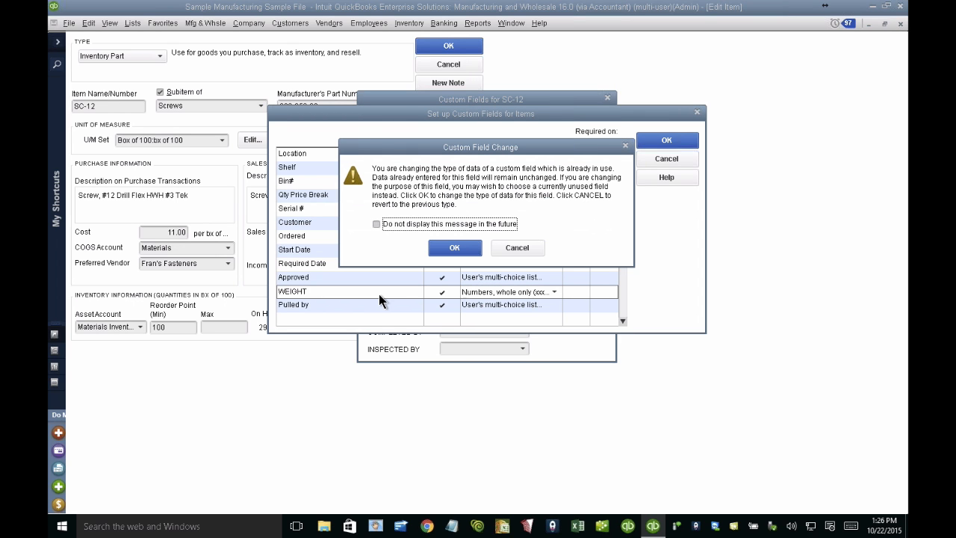
pyautogui.click(463, 245)
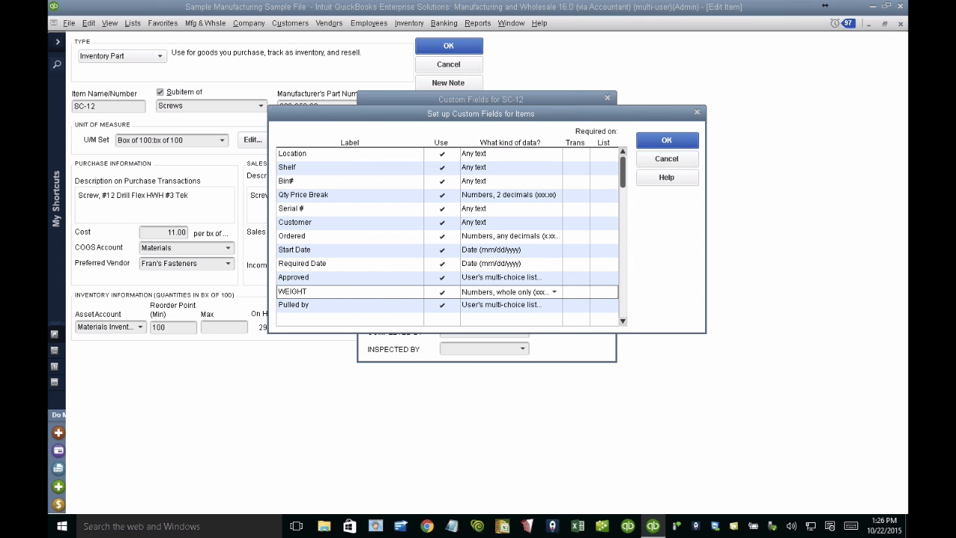
# Step: Extend the custom field's label to WEIGHT (lbs) and save the field setup and the item, skipping the spelling check
pyautogui.write('(lbs)')
pyautogui.click(639, 142)
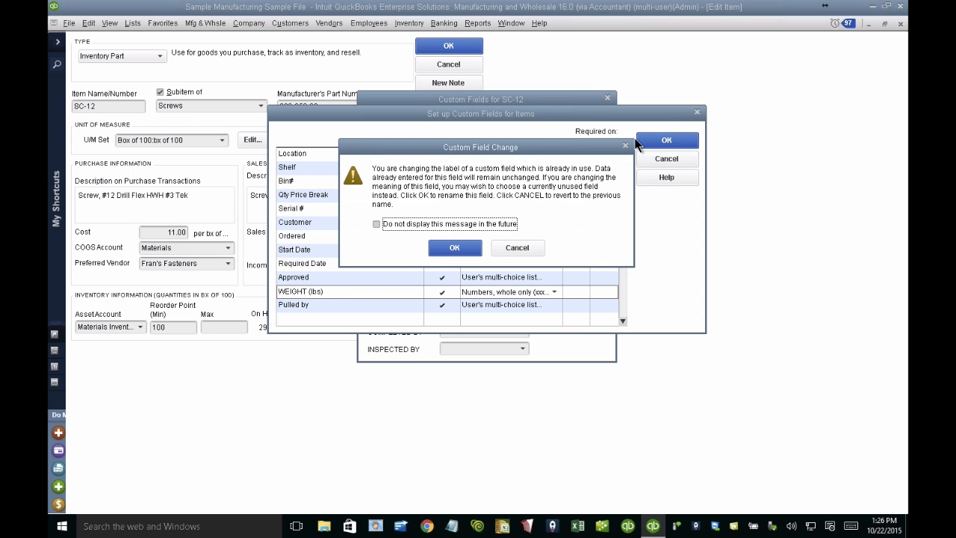
pyautogui.click(455, 247)
pyautogui.click(687, 141)
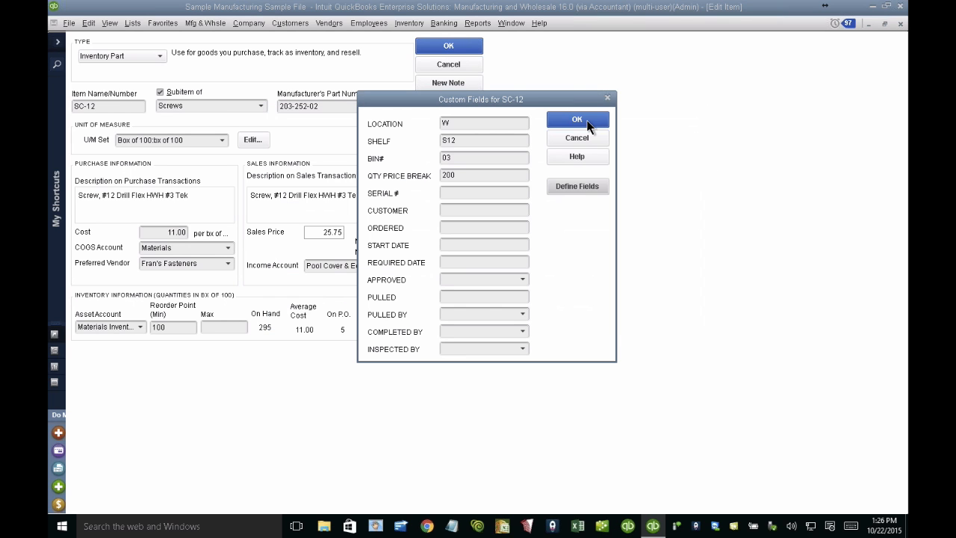
pyautogui.click(591, 125)
pyautogui.click(449, 47)
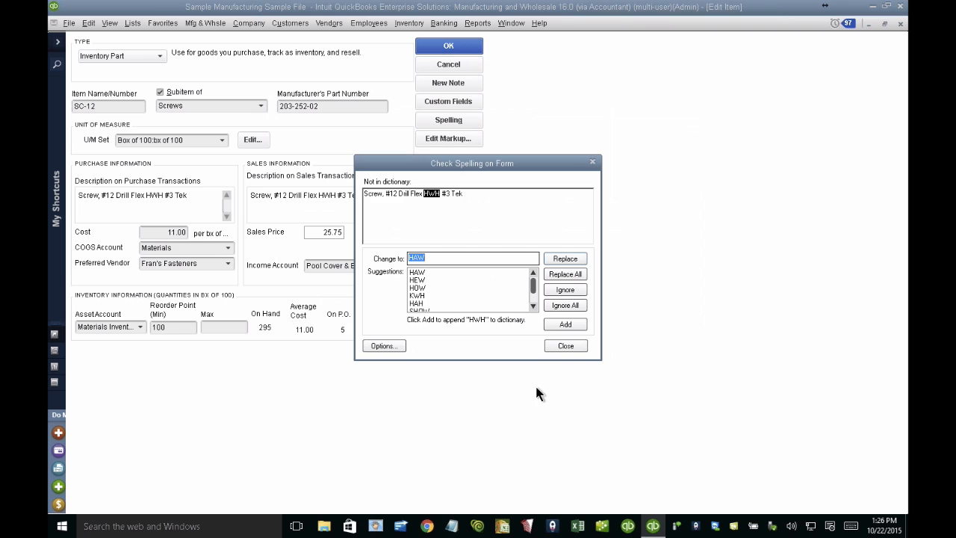
pyautogui.click(572, 344)
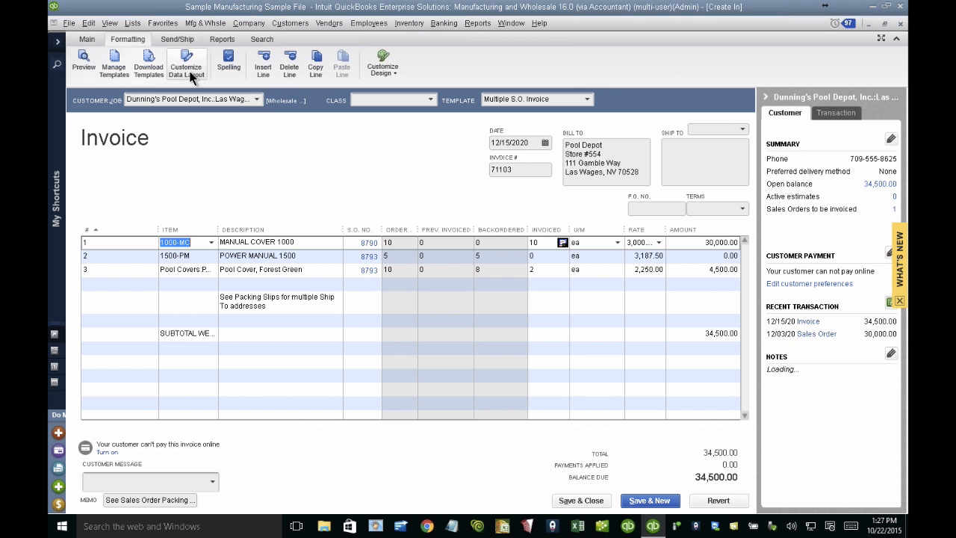
# Step: Show the WEIGHT (lbs) column on screen in the Multiple S.O. Invoice template and accept the customization
pyautogui.click(187, 71)
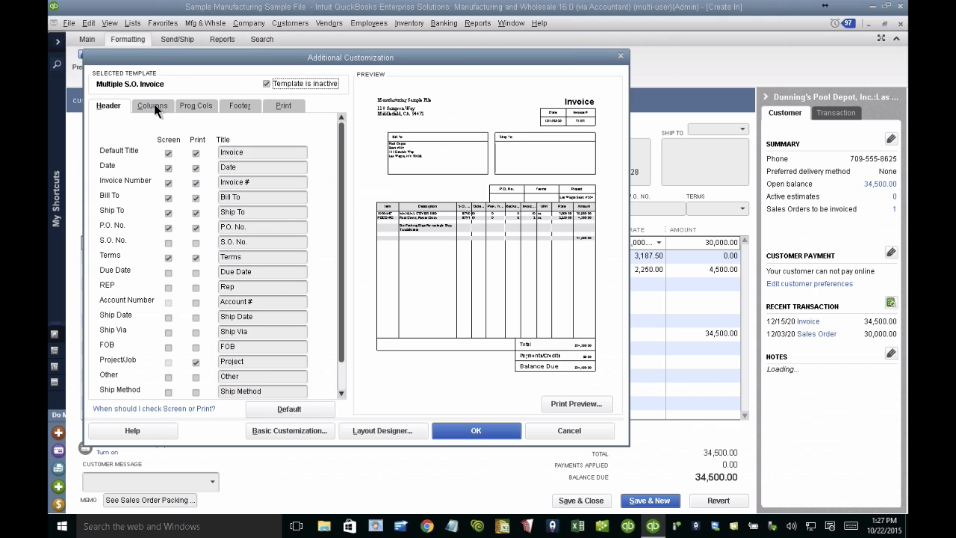
pyautogui.click(157, 104)
pyautogui.moveTo(339, 236); pyautogui.dragTo(342, 313)
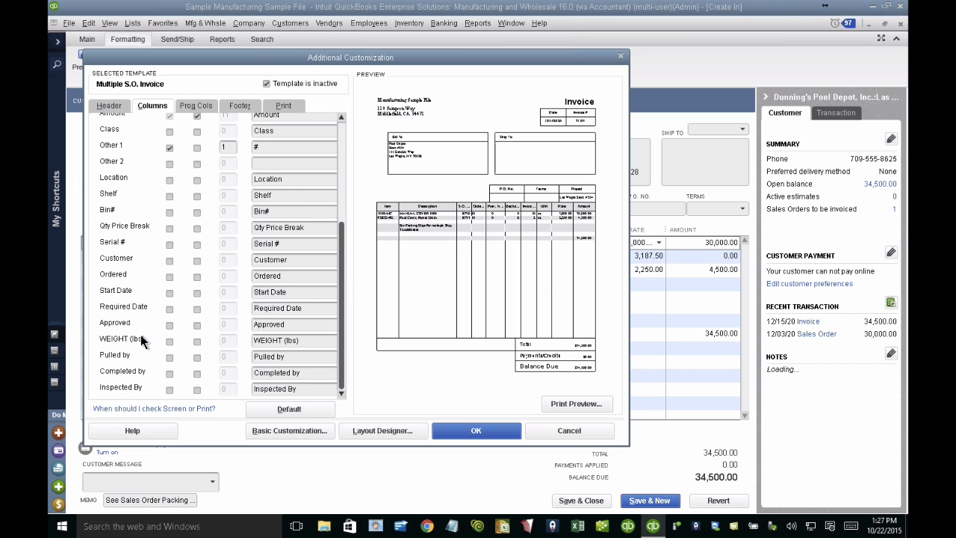
pyautogui.click(169, 341)
pyautogui.click(484, 231)
pyautogui.click(477, 429)
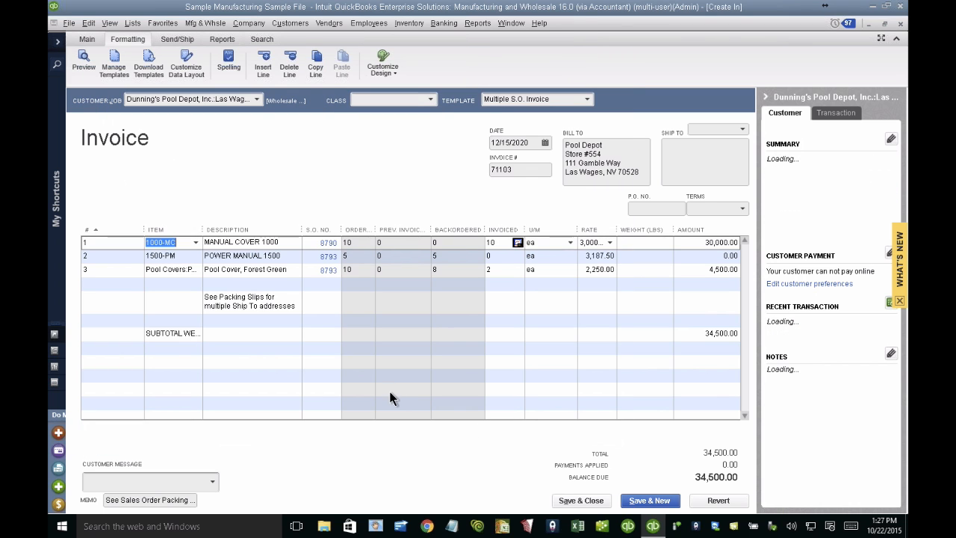
# Step: Remove the SUBTOTAL WEIGHT item from its line on the invoice
pyautogui.click(186, 333)
pyautogui.press('BackSpace')
pyautogui.press('BackSpace')
pyautogui.press('BackSpace')
pyautogui.press('BackSpace')
pyautogui.press('BackSpace')
pyautogui.press('BackSpace')
pyautogui.press('BackSpace')
pyautogui.press('BackSpace')
pyautogui.press('BackSpace')
pyautogui.press('BackSpace')
pyautogui.press('BackSpace')
pyautogui.press('BackSpace')
pyautogui.press('BackSpace')
pyautogui.press('BackSpace')
pyautogui.press('BackSpace')
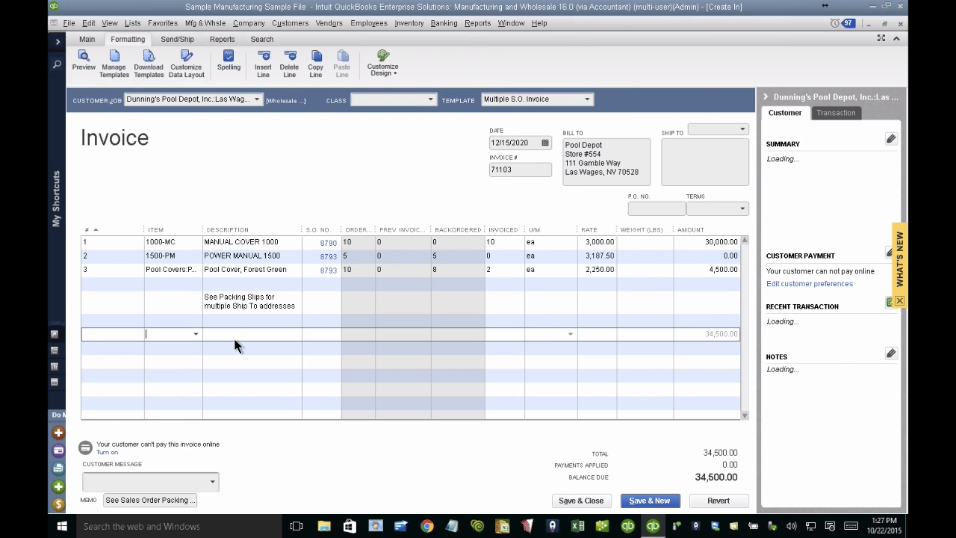
# Step: Enter WEIGHT (lbs) values of 300 for MANUAL COVER 1000, 20 for POWER MANUAL 1500 and 100 for the Forest Green pool cover
pyautogui.click(640, 245)
pyautogui.write('300')
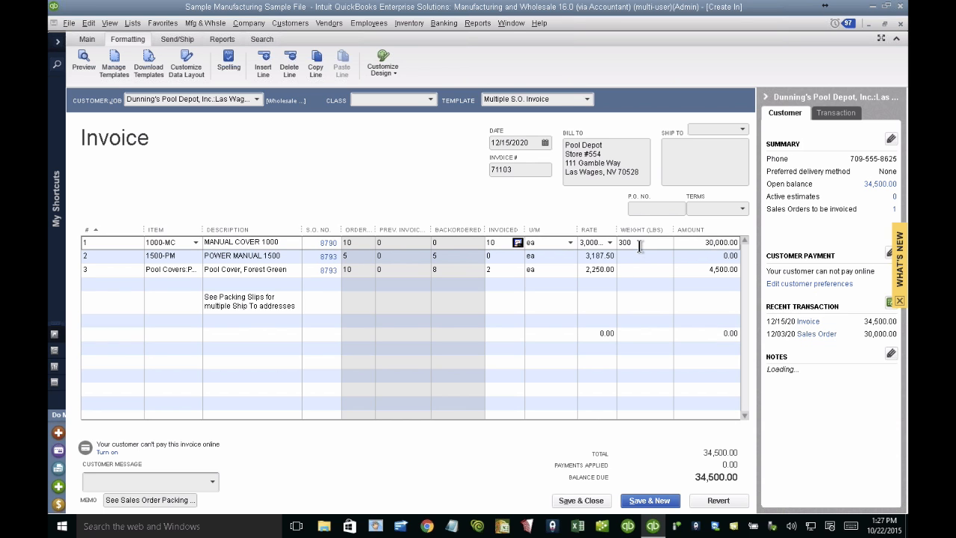
pyautogui.press('Down')
pyautogui.press('Down')
pyautogui.press('Up')
pyautogui.write('20')
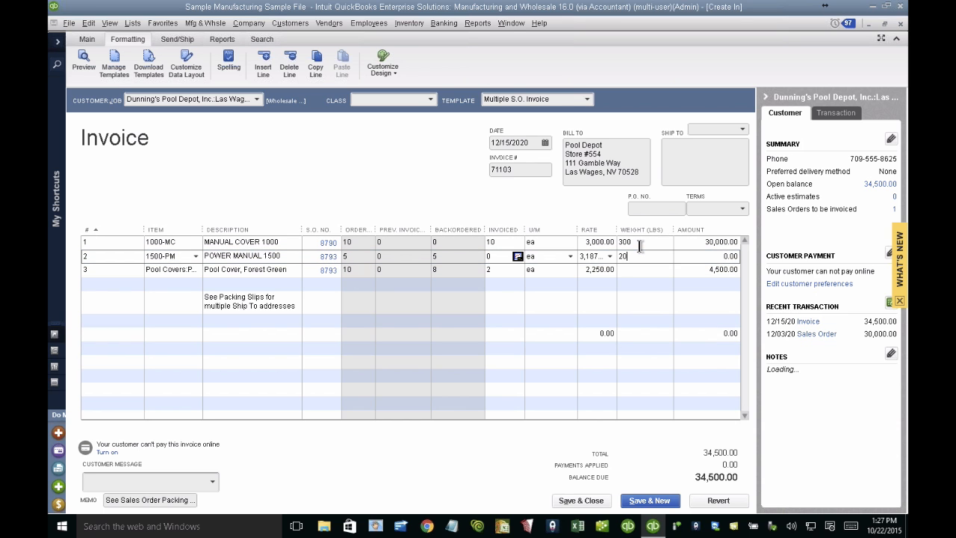
pyautogui.press('Down')
pyautogui.write('100')
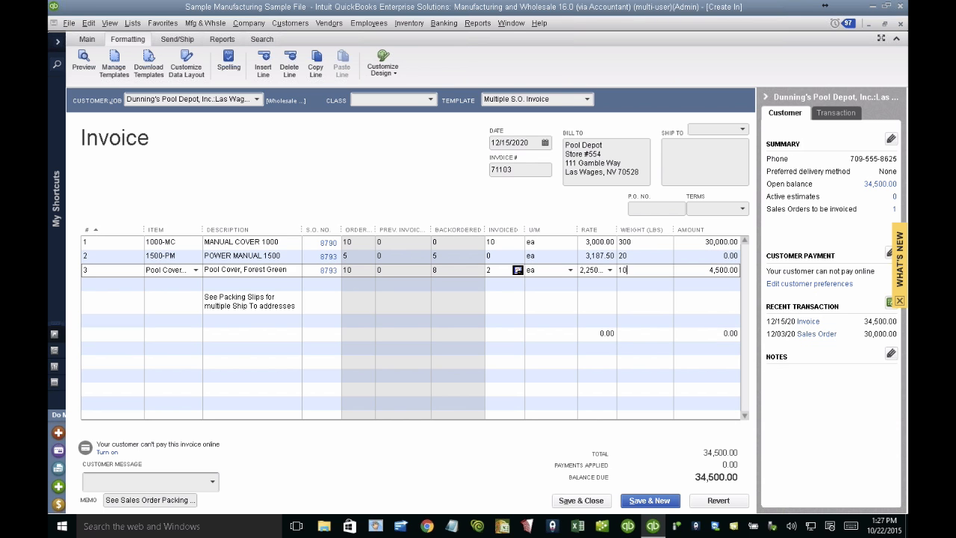
pyautogui.press('Down')
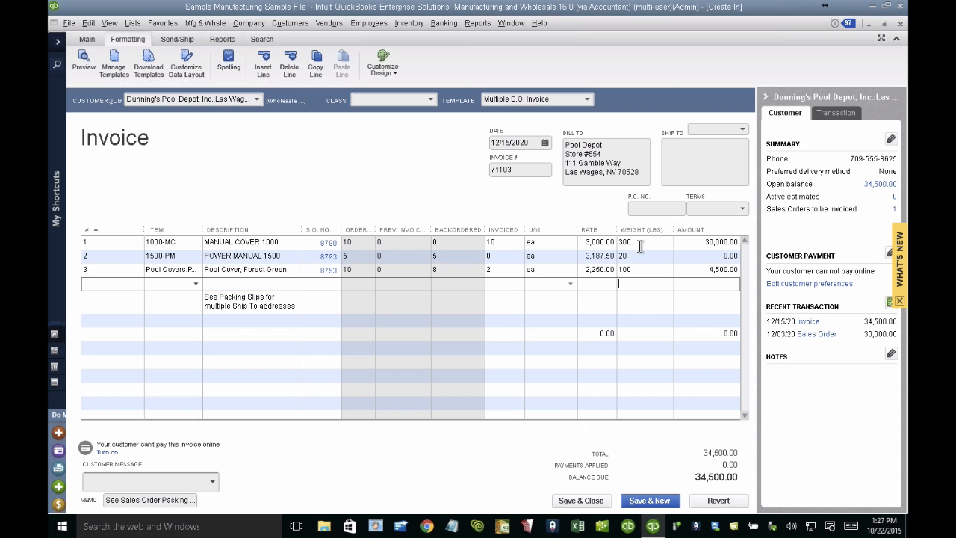
# Step: Search the item list for "weight" and open the SUBTOTAL WEIGHT item for editing
pyautogui.click(267, 324)
pyautogui.click(198, 336)
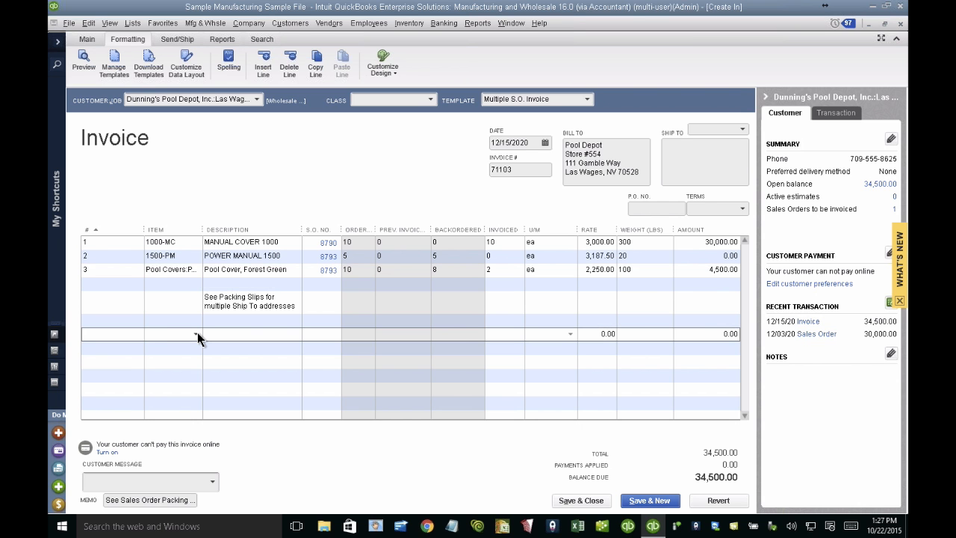
pyautogui.hotkey('ctrl', 'l')
pyautogui.write('weight')
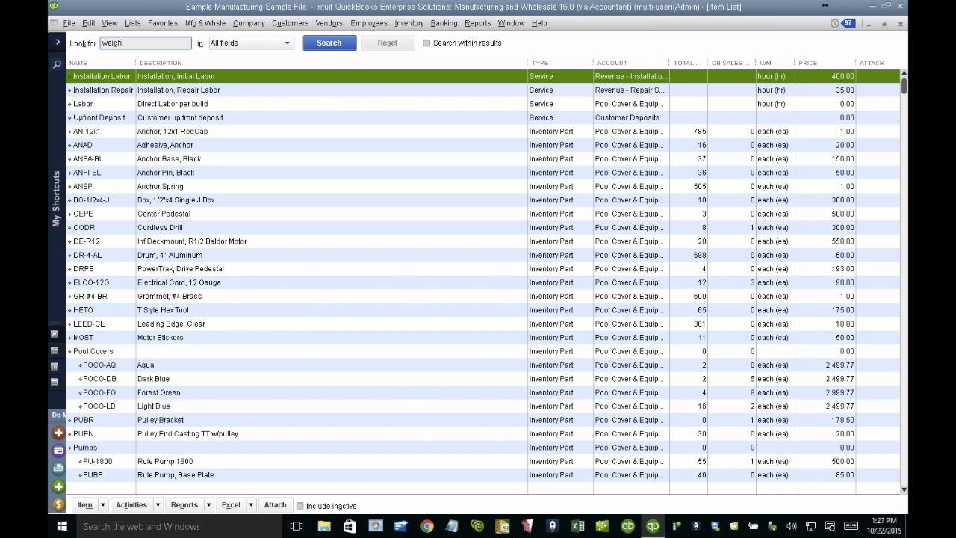
pyautogui.press('Return')
pyautogui.click(103, 95)
pyautogui.doubleClick(102, 95)
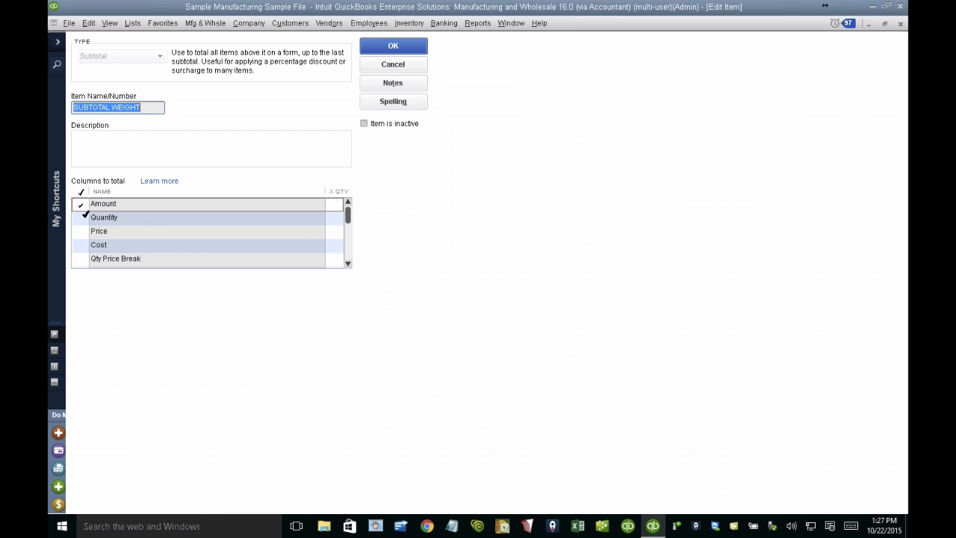
# Step: Exclude Amount from the SUBTOTAL WEIGHT item's columns to total and include WEIGHT (lbs)
pyautogui.click(80, 206)
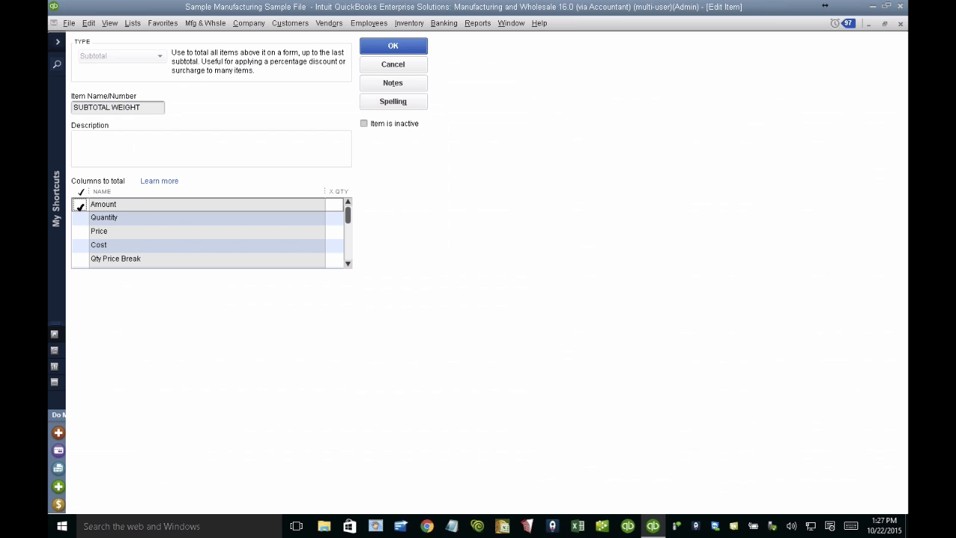
pyautogui.click(79, 217)
pyautogui.click(348, 264)
pyautogui.click(348, 265)
pyautogui.click(80, 259)
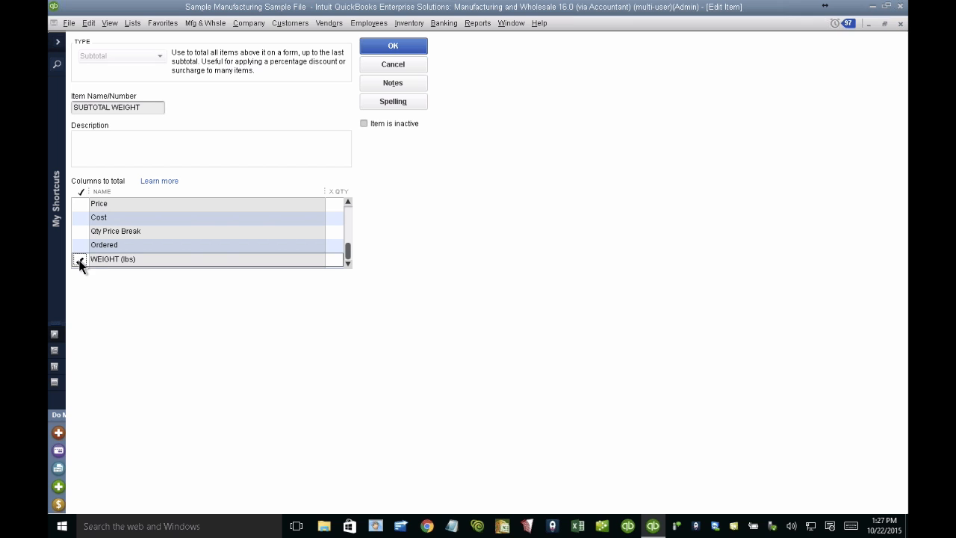
# Step: Set the WEIGHT (lbs) total to be multiplied by quantity and save the SUBTOTAL WEIGHT item
pyautogui.click(342, 259)
pyautogui.click(486, 230)
pyautogui.click(350, 223)
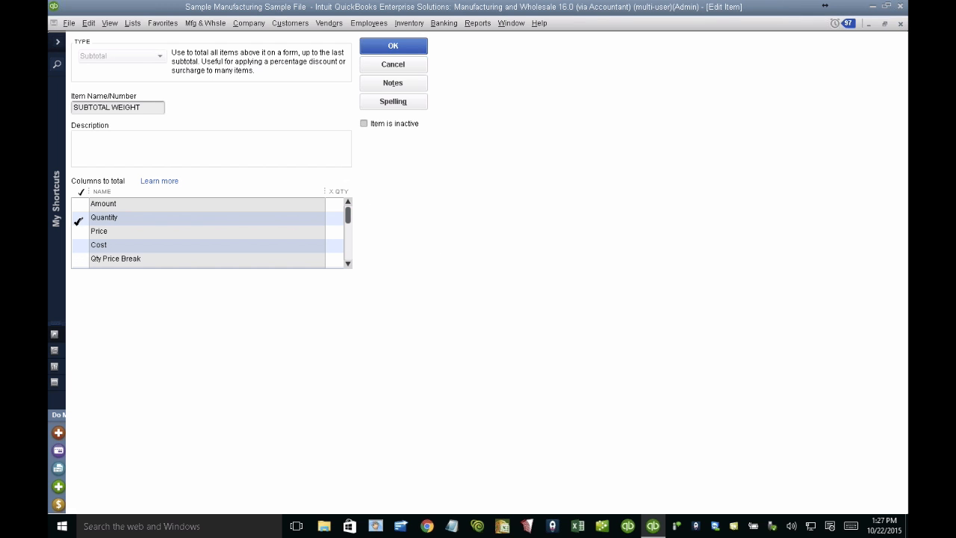
pyautogui.click(348, 265)
pyautogui.click(348, 265)
pyautogui.click(134, 259)
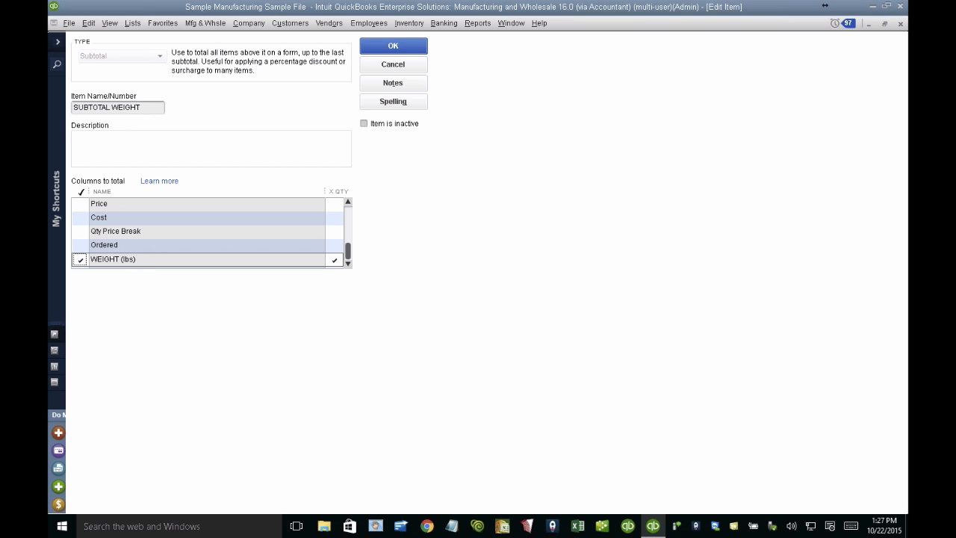
pyautogui.click(394, 44)
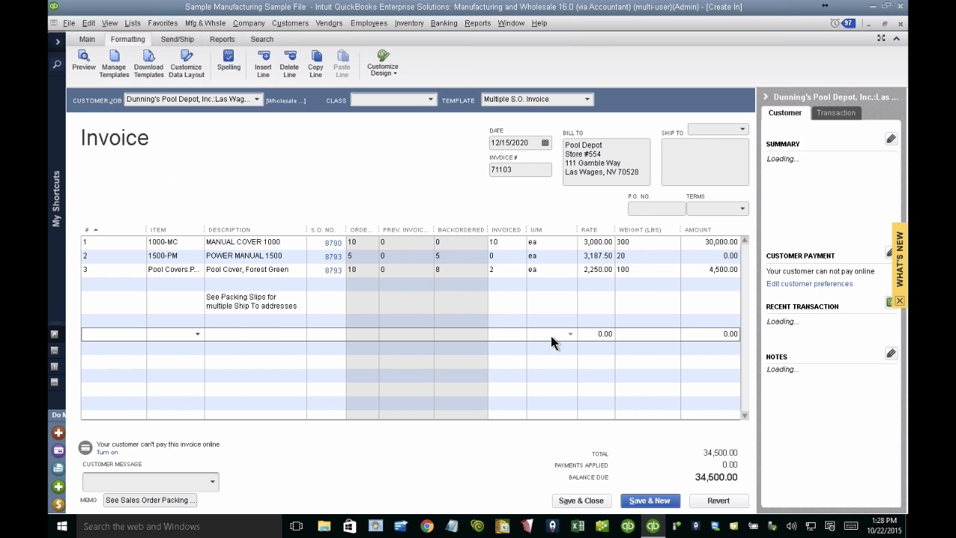
# Step: Delete the invoice line left with zero amounts and add SUBTOTAL WEIGHT directly below the Forest Green pool cover line
pyautogui.click(88, 23)
pyautogui.click(117, 146)
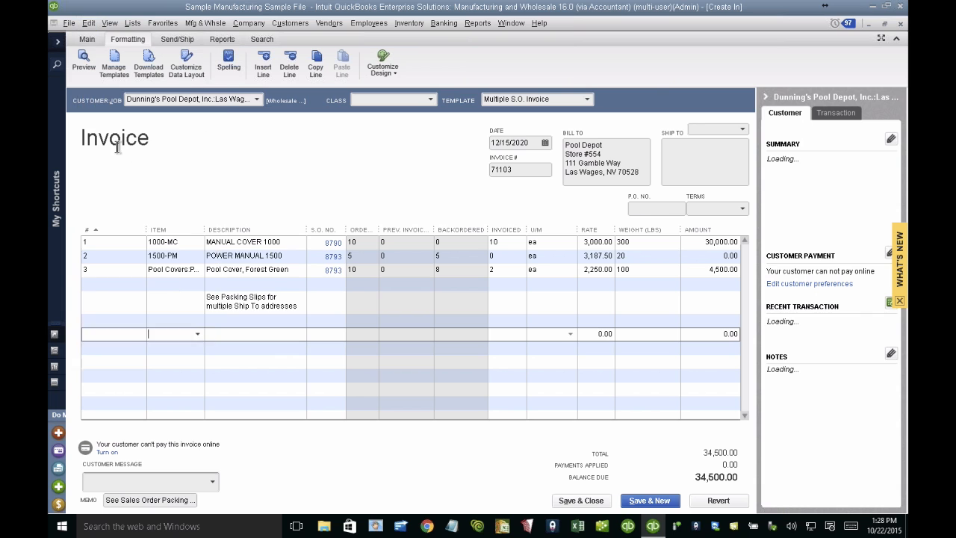
pyautogui.click(174, 284)
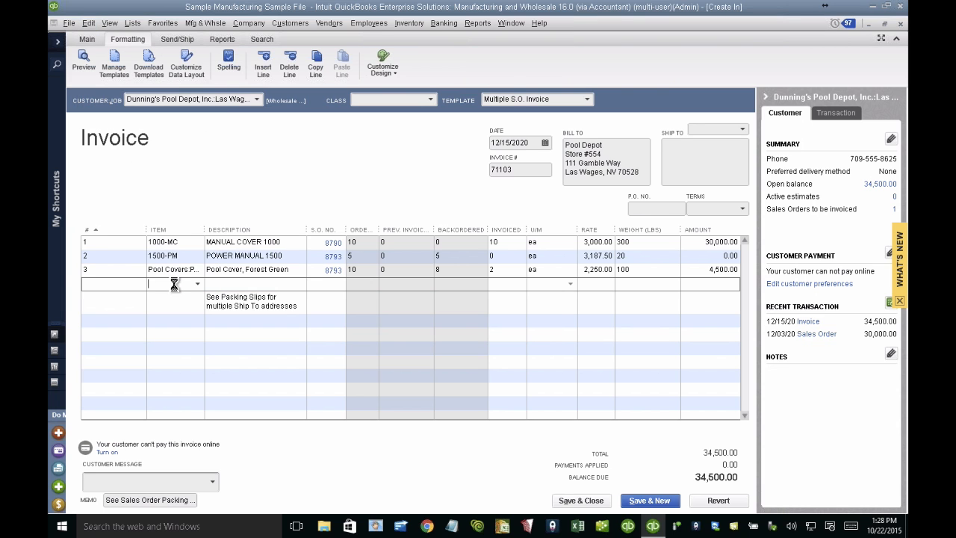
pyautogui.write('sub')
pyautogui.click(197, 339)
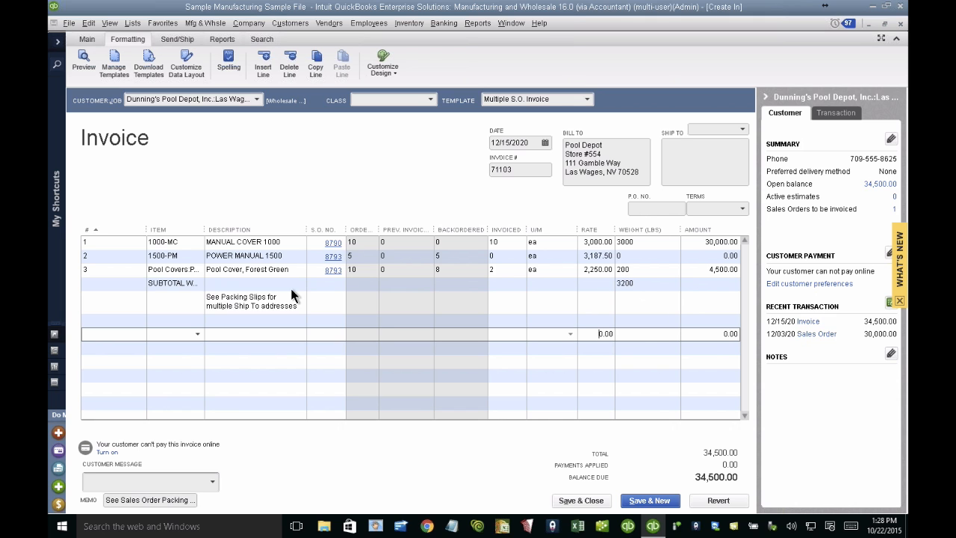
# Step: Add the Freight item on the packing slip note line with a rate of 0.60 and an invoiced quantity of 3,200
pyautogui.click(196, 306)
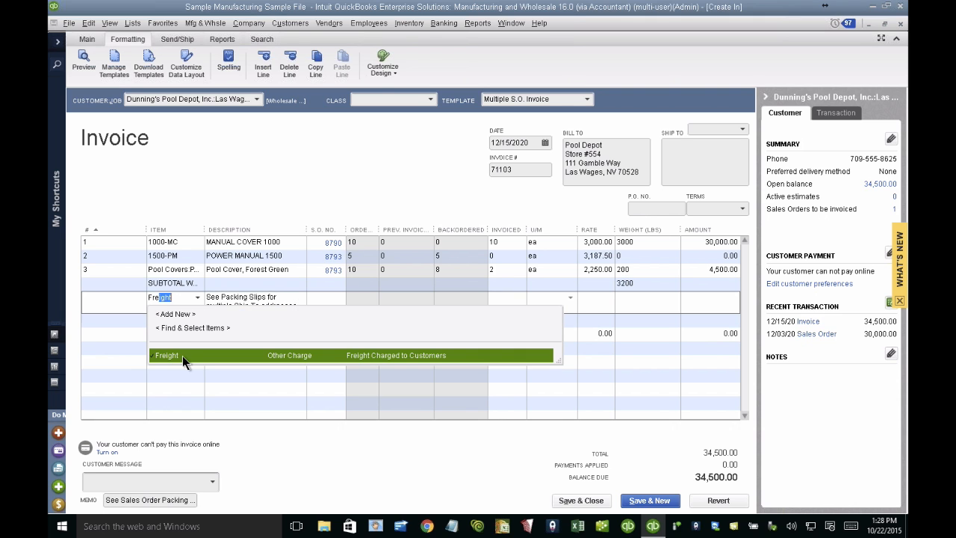
pyautogui.click(182, 356)
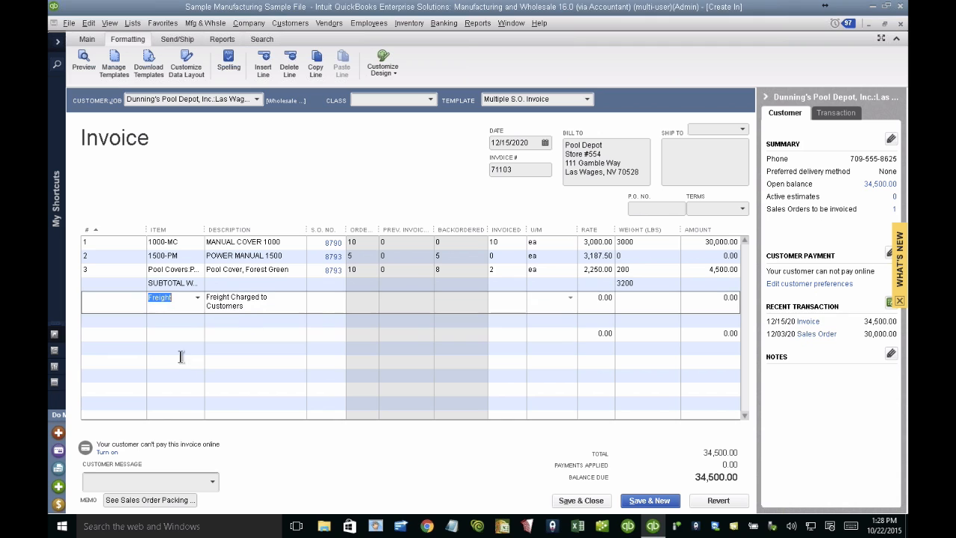
pyautogui.click(595, 299)
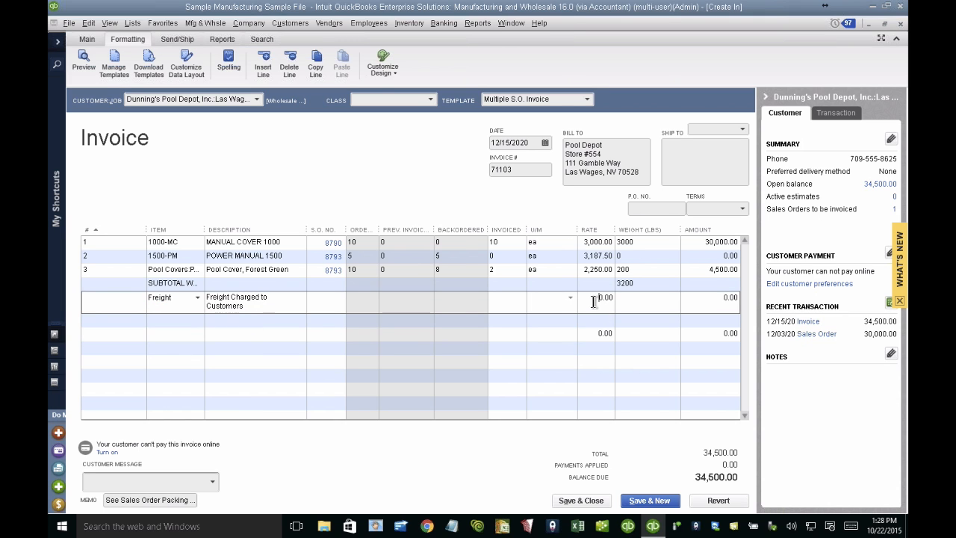
pyautogui.moveTo(596, 298); pyautogui.dragTo(642, 301)
pyautogui.press('BackSpace')
pyautogui.write('.60')
pyautogui.click(497, 298)
pyautogui.write('3200')
pyautogui.press('Tab')
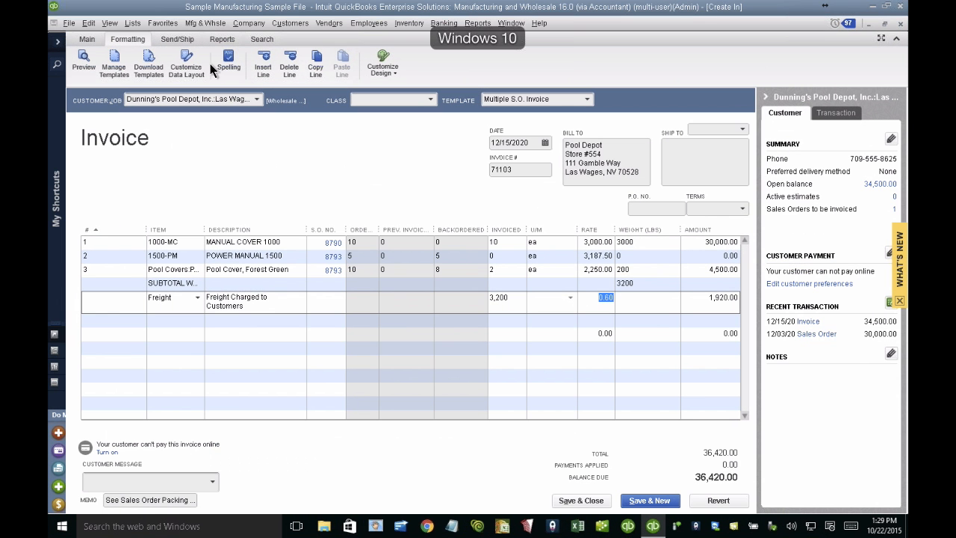
# Step: Show the Cost column on screen in the Multiple S.O. Invoice template and accept the customization
pyautogui.click(190, 65)
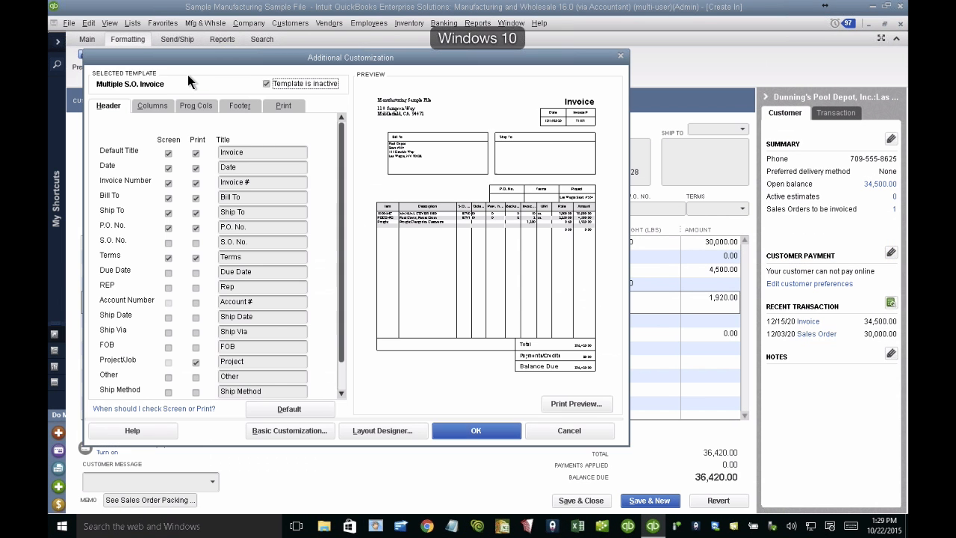
pyautogui.click(154, 107)
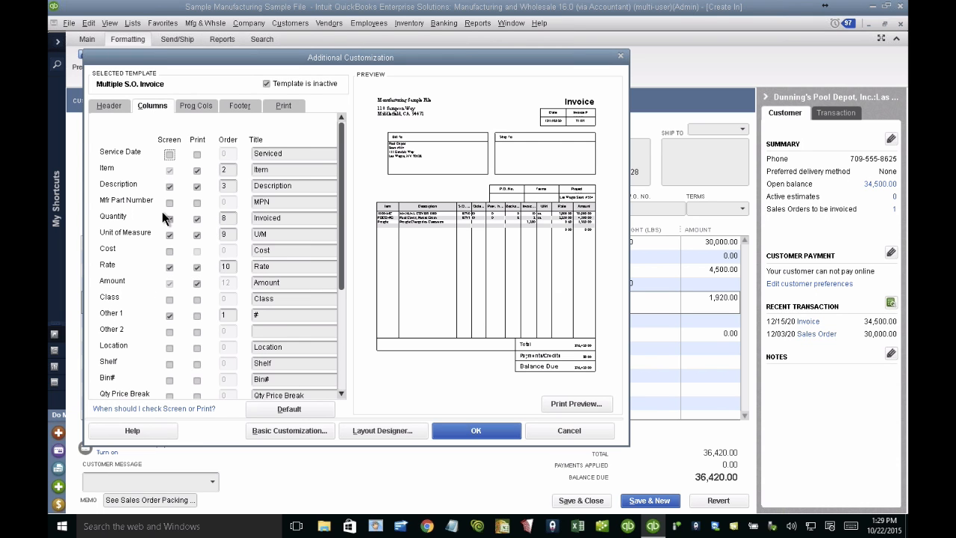
pyautogui.click(170, 252)
pyautogui.click(477, 234)
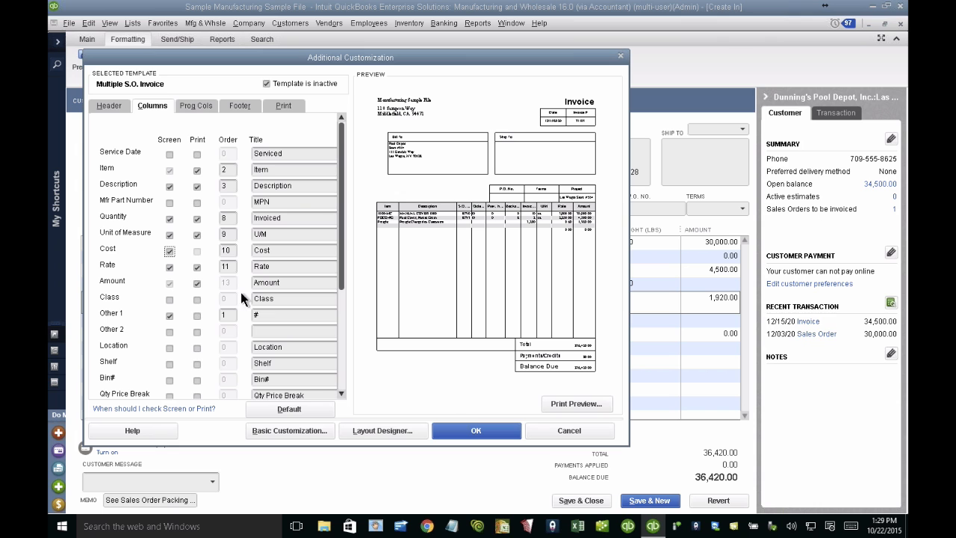
pyautogui.click(460, 428)
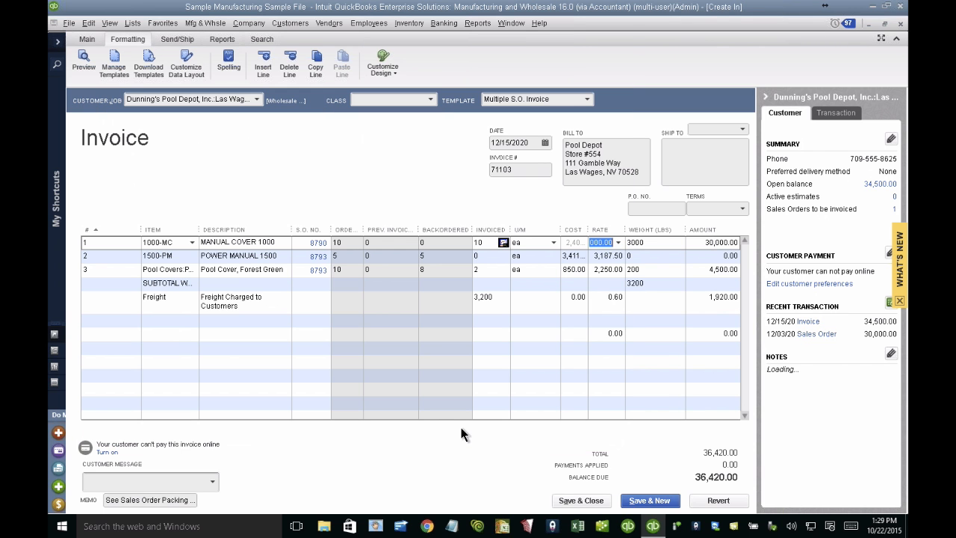
pyautogui.click(488, 343)
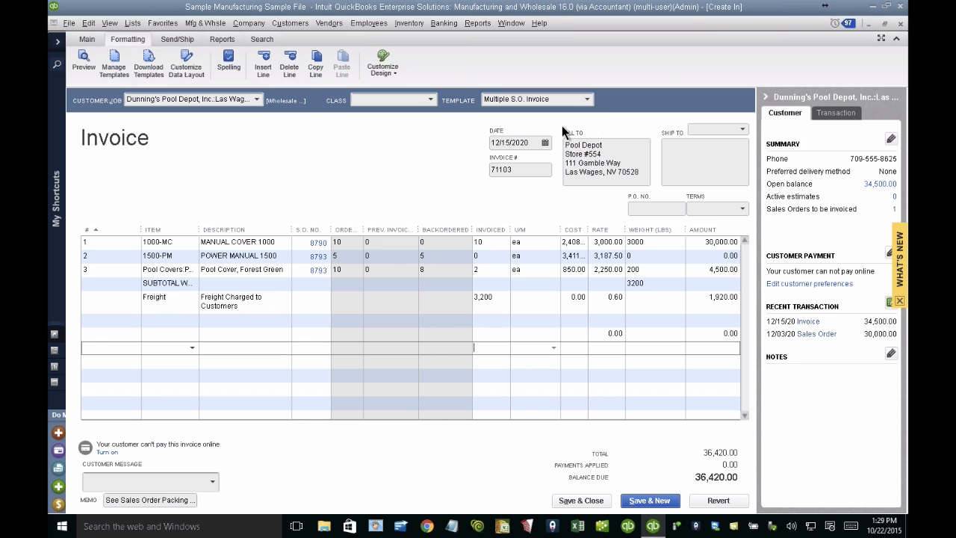
# Step: Try the Intuit Product Invoice template on the invoice and switch it to Custom S.O. Invoice
pyautogui.click(585, 100)
pyautogui.click(540, 142)
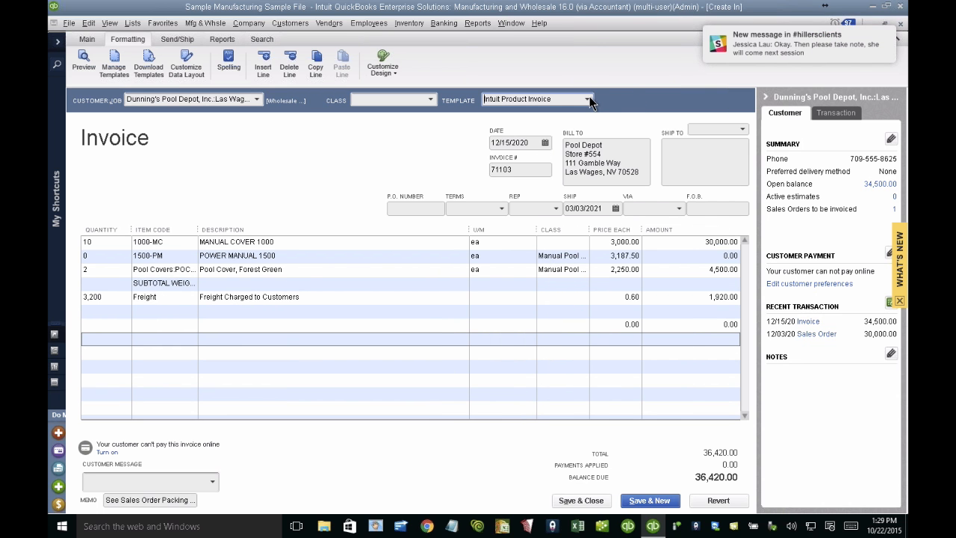
pyautogui.click(589, 97)
pyautogui.click(551, 115)
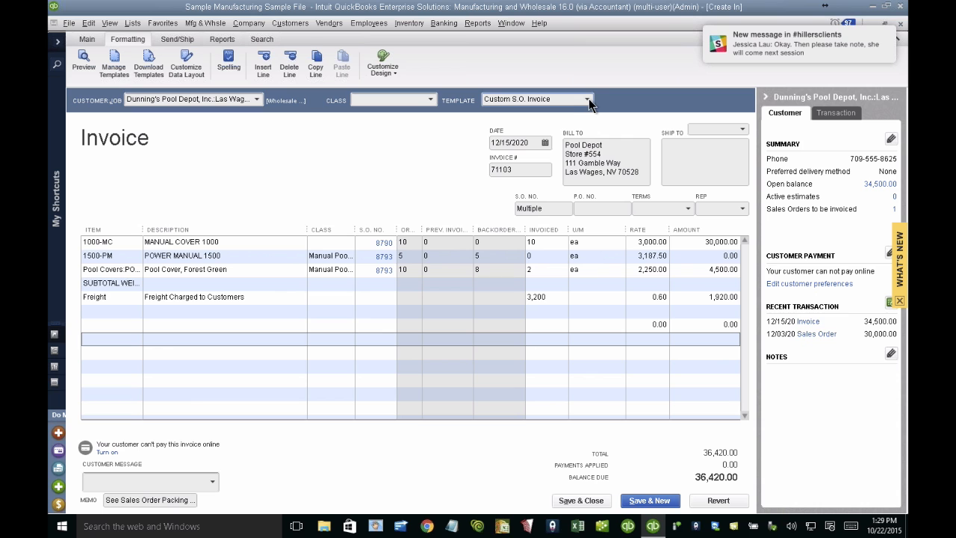
# Step: Collapse the customer information pane and narrow the invoice's Description column
pyautogui.click(766, 97)
pyautogui.moveTo(393, 229); pyautogui.dragTo(342, 227)
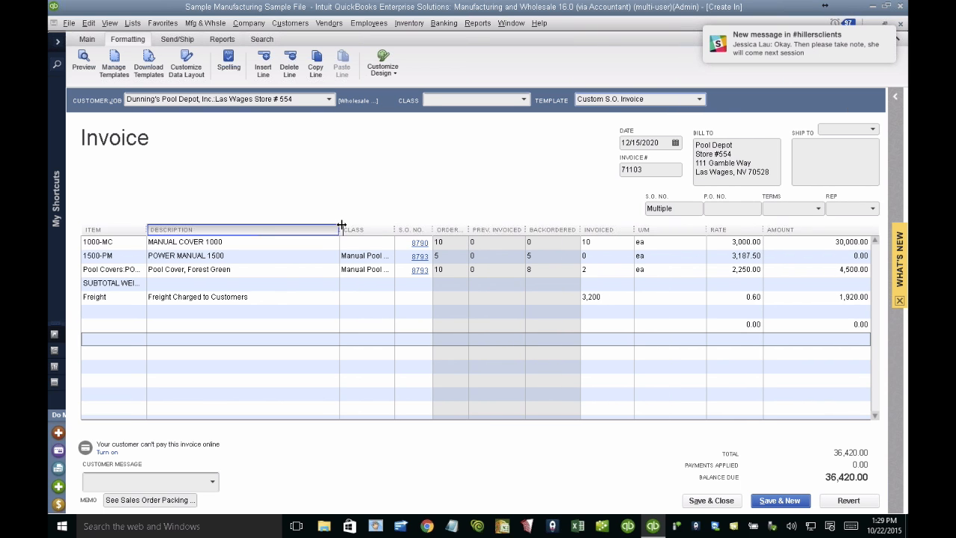
pyautogui.click(696, 99)
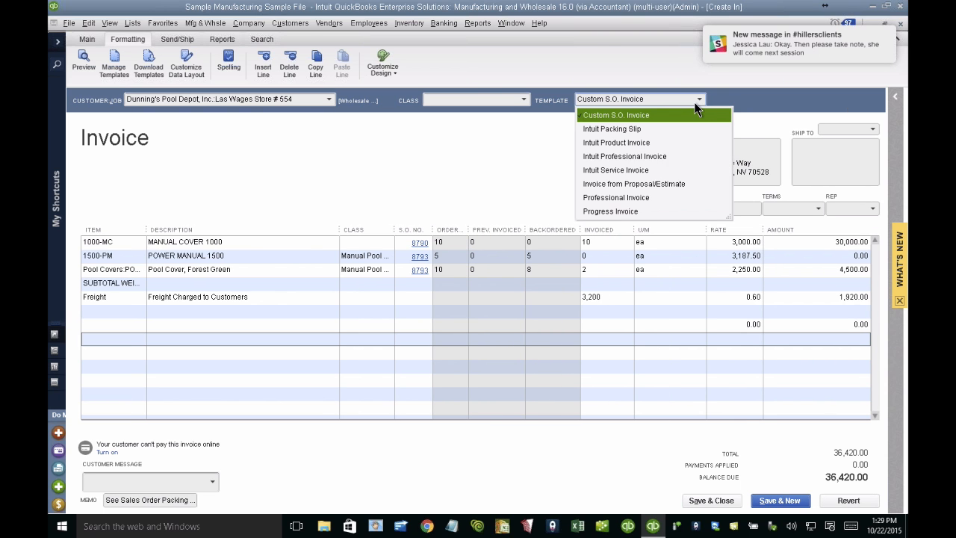
pyautogui.click(415, 188)
# Step: Show the Cost column on screen in the Custom S.O. Invoice template, dismissing the layout notice
pyautogui.click(187, 67)
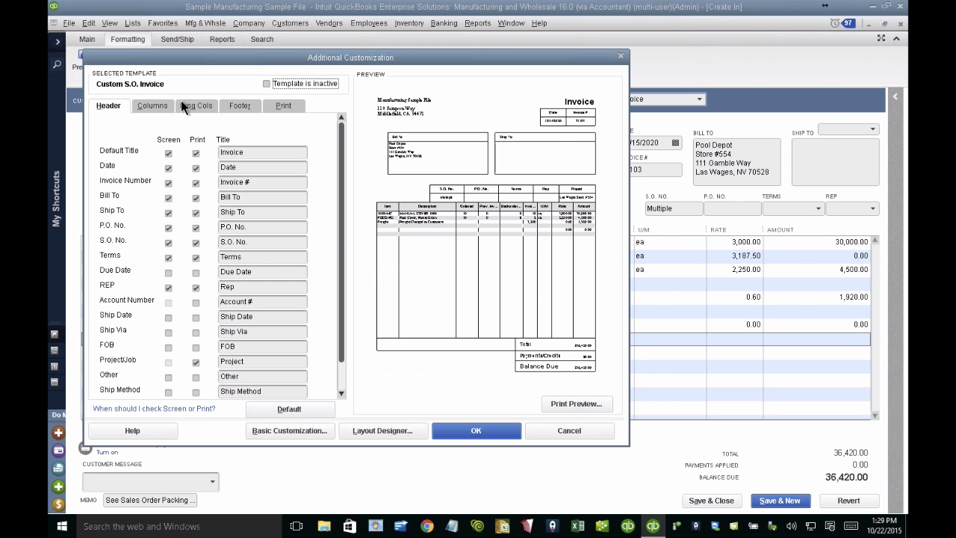
pyautogui.click(154, 106)
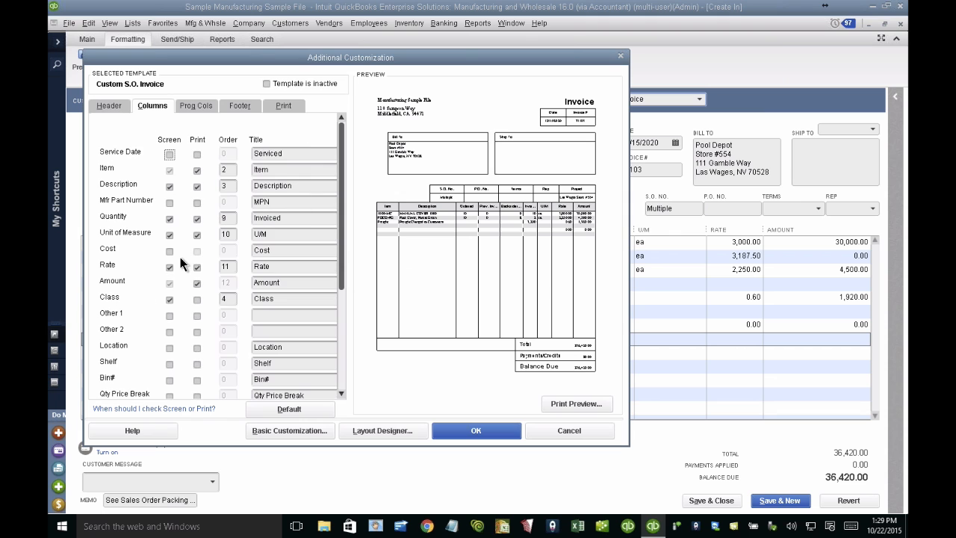
pyautogui.click(170, 249)
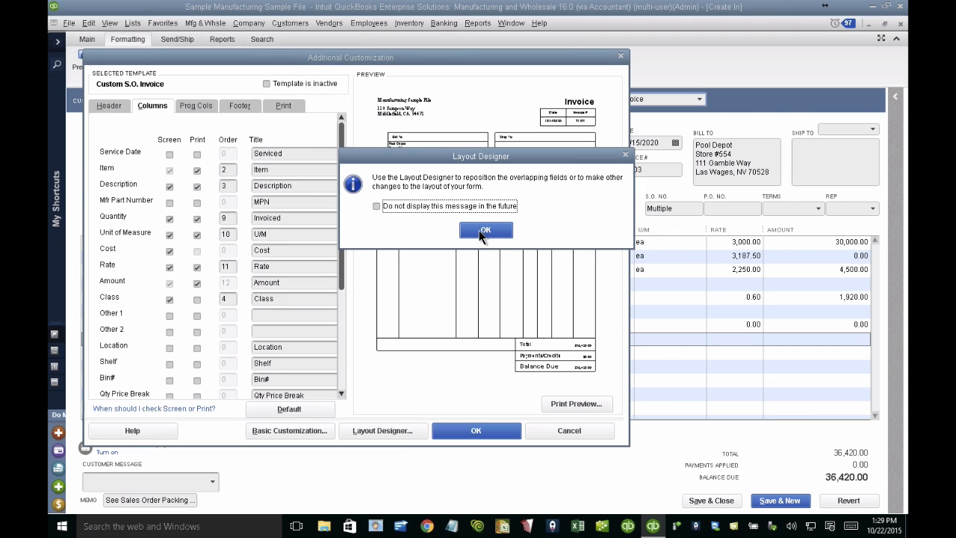
pyautogui.click(484, 230)
# Step: Hide the Unit of Measure, Description and Class columns on screen in the Custom S.O. Invoice template, dismissing each layout notice
pyautogui.click(170, 235)
pyautogui.click(486, 231)
pyautogui.click(168, 187)
pyautogui.click(484, 230)
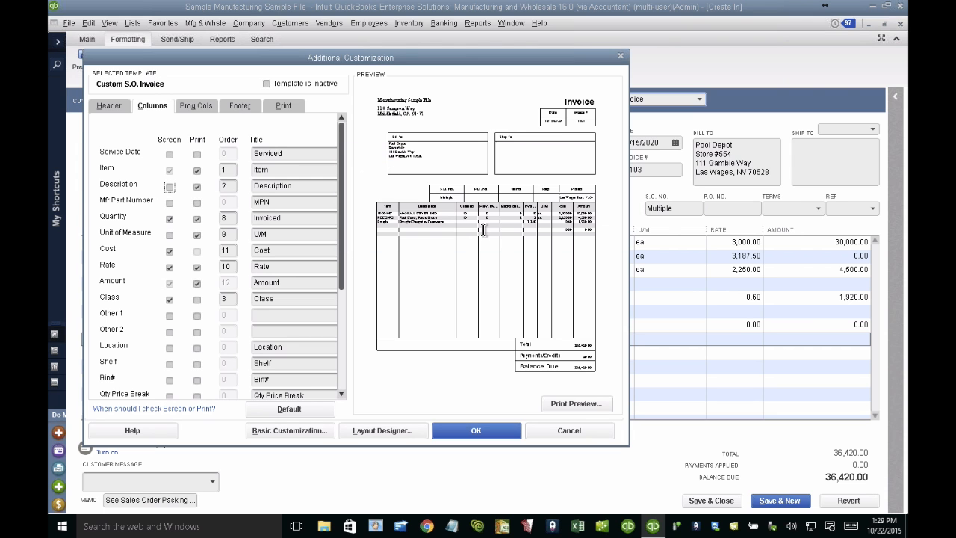
pyautogui.click(340, 337)
pyautogui.moveTo(337, 242); pyautogui.dragTo(338, 189)
pyautogui.click(170, 225)
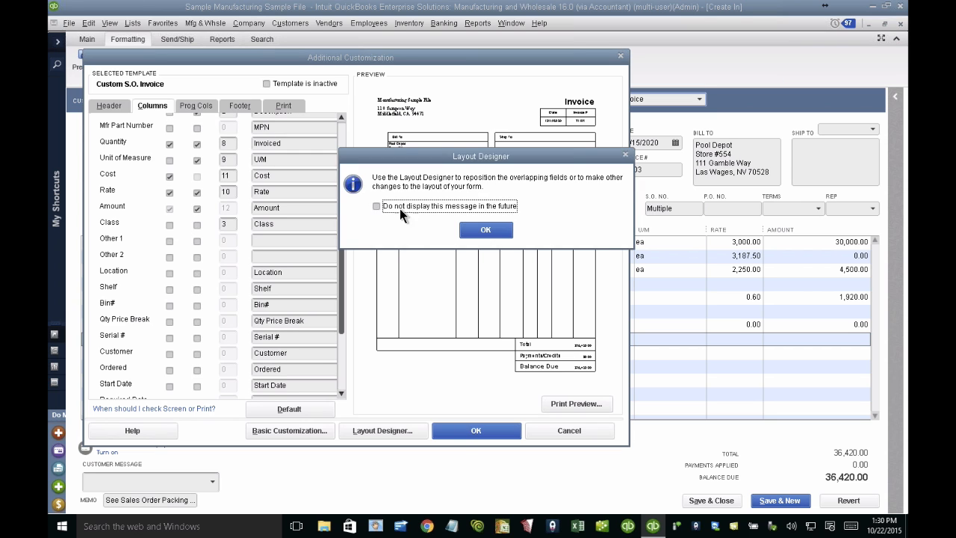
pyautogui.click(490, 230)
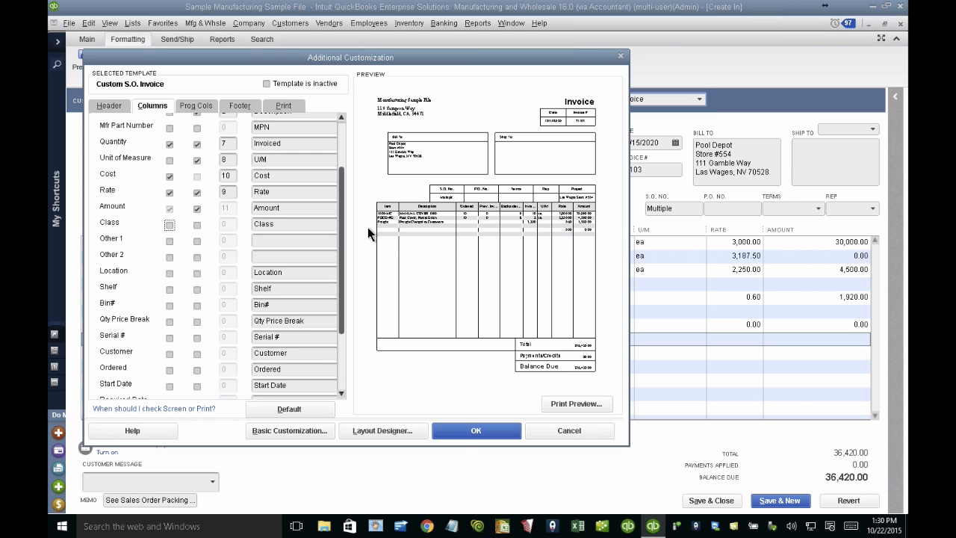
pyautogui.click(169, 178)
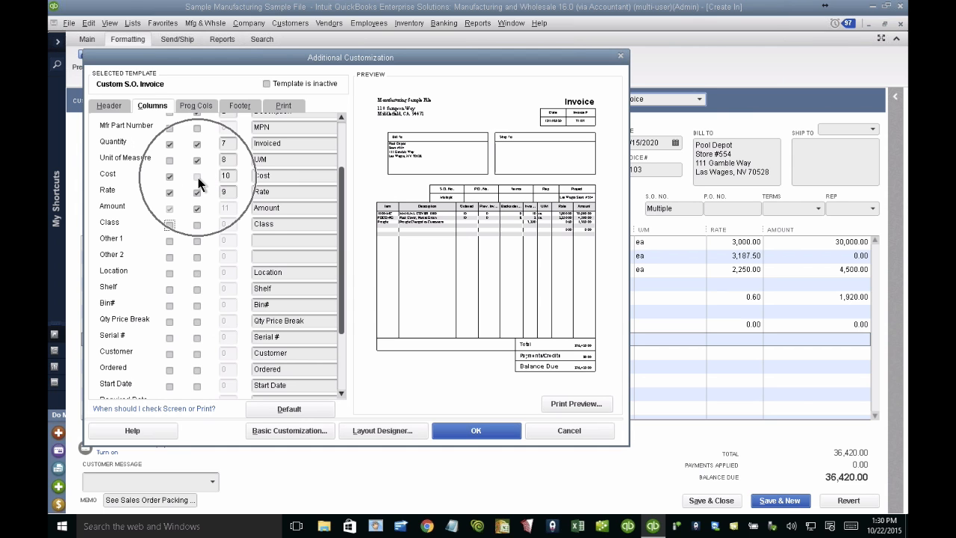
# Step: Apply the Custom S.O. Invoice template's column changes and widen the invoice's Cost column to compare costs with the 1000-MC line's rate
pyautogui.scroll(2, 199, 184)
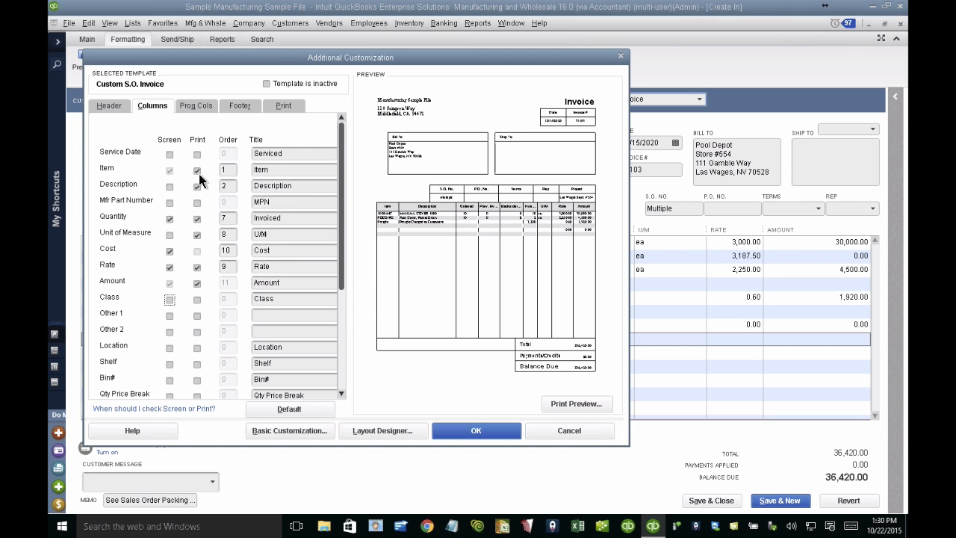
pyautogui.click(477, 431)
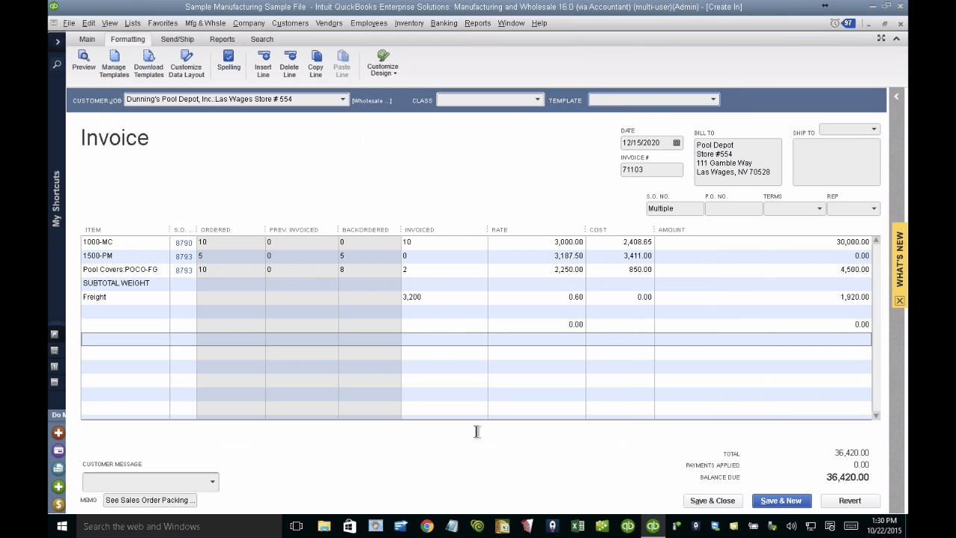
pyautogui.moveTo(655, 230); pyautogui.dragTo(680, 228)
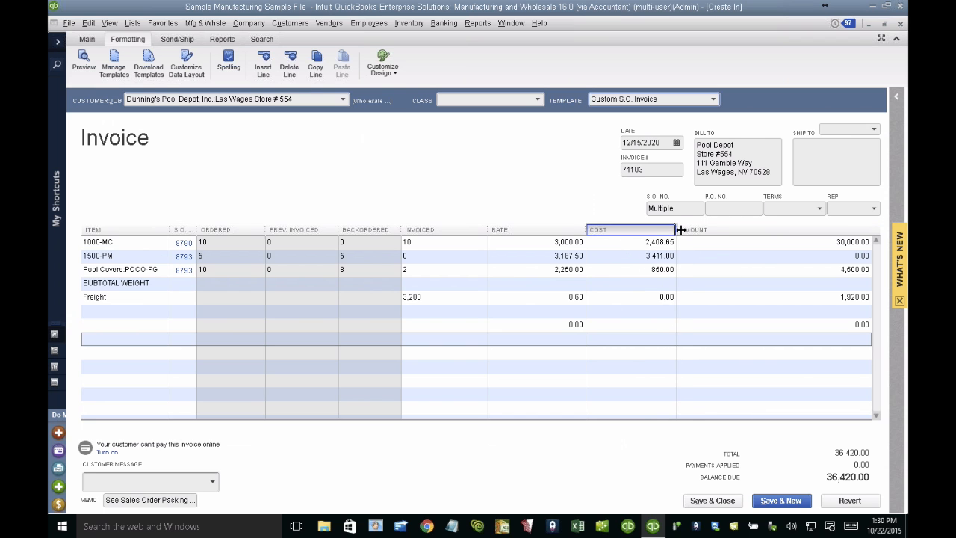
pyautogui.click(561, 242)
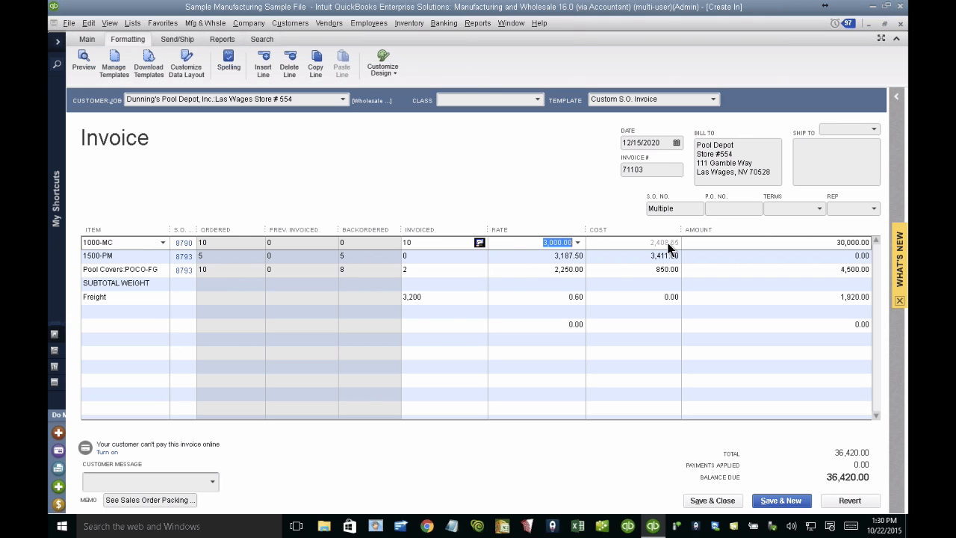
# Step: Switch from QuickBooks to the PowerPoint slide show on the QuickBooks Enterprise-Only features
pyautogui.hotkey('ctrl', 'Up')
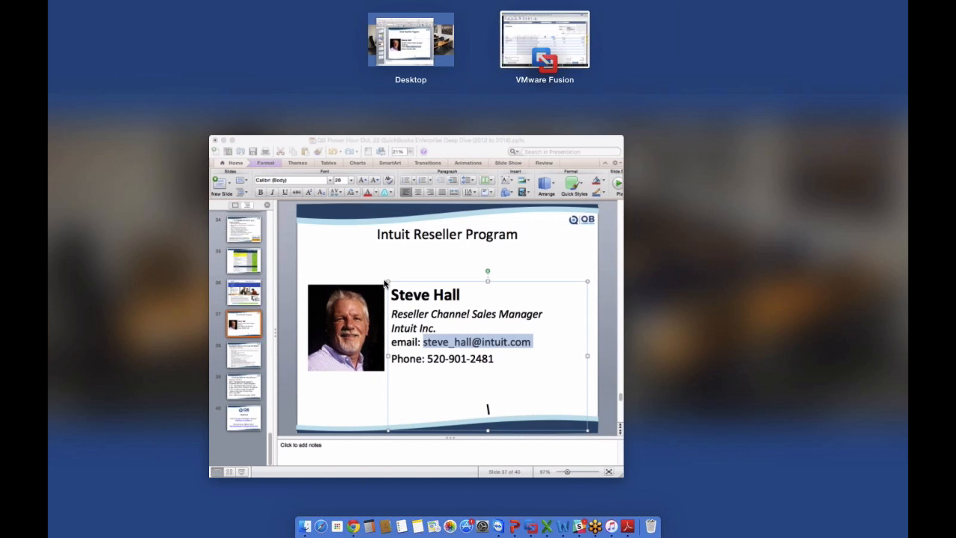
pyautogui.click(378, 285)
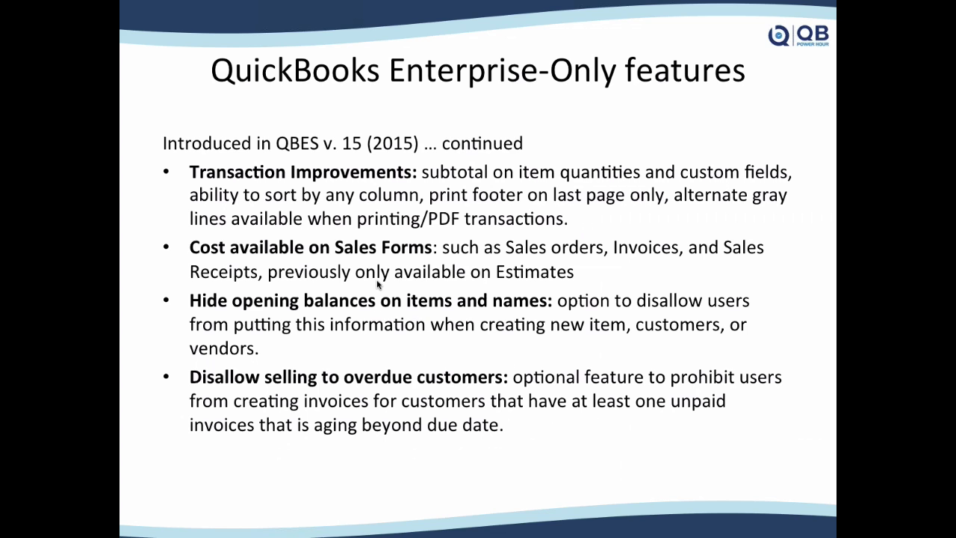